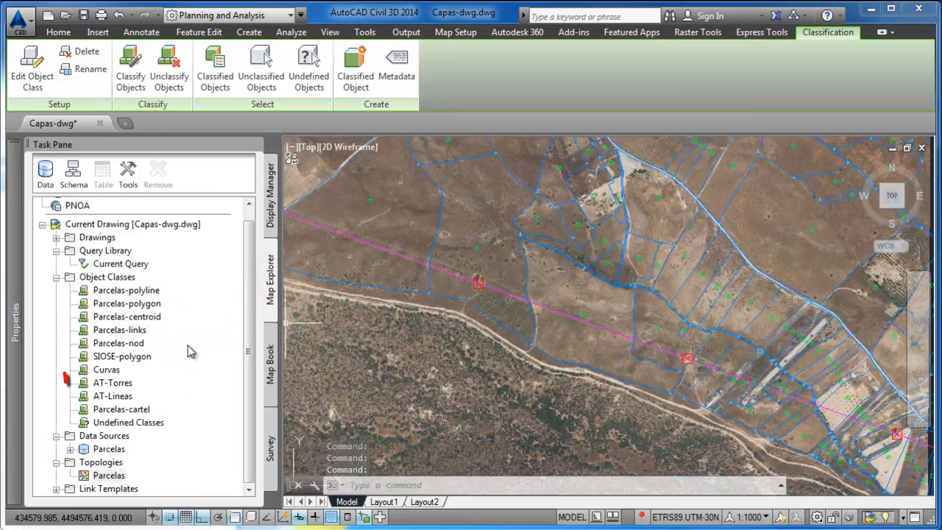
Step: Select all objects classified as AT-Torres to examine the towers in the map, and clear the selection
click(124, 383)
right_click(129, 388)
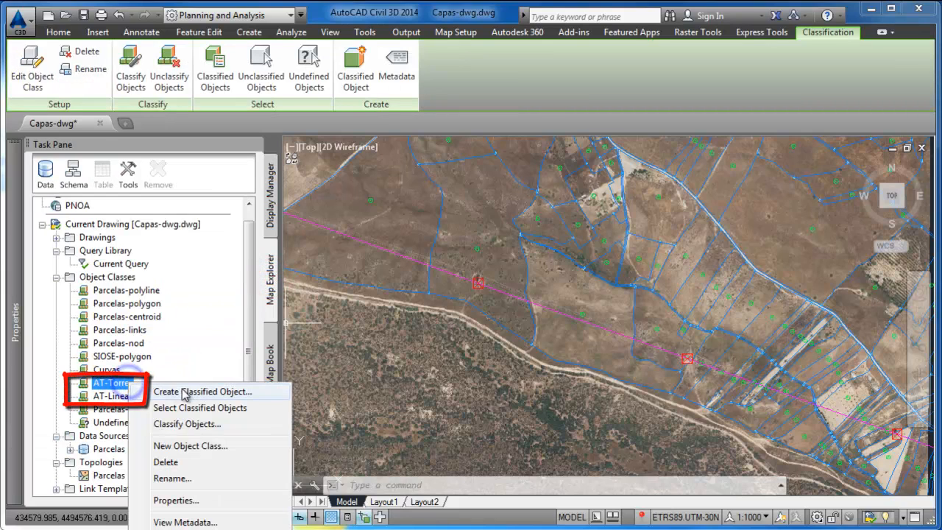
click(239, 408)
scroll(508, 309, down, 4)
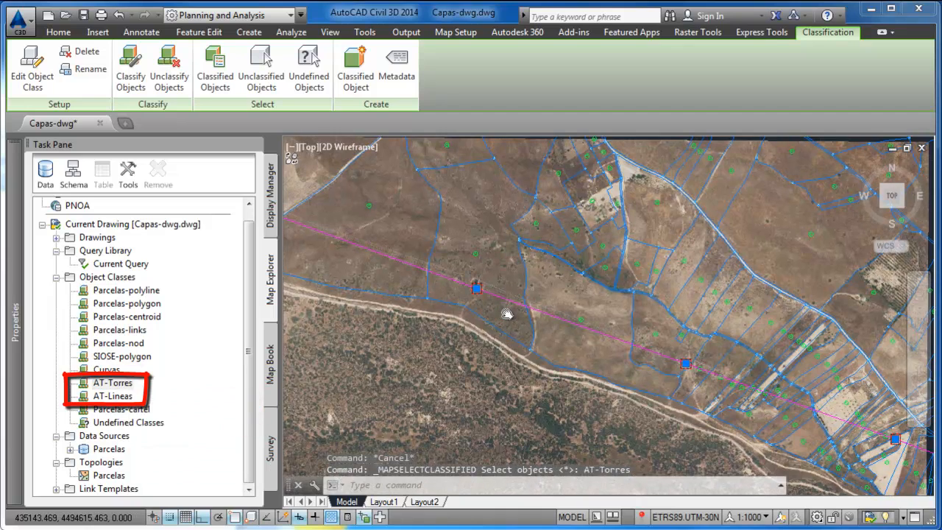
key(Escape)
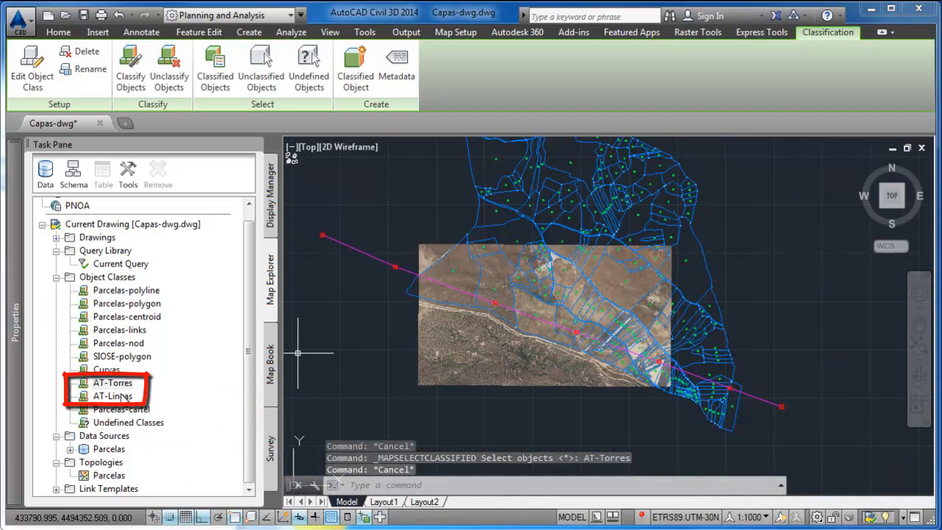
click(114, 397)
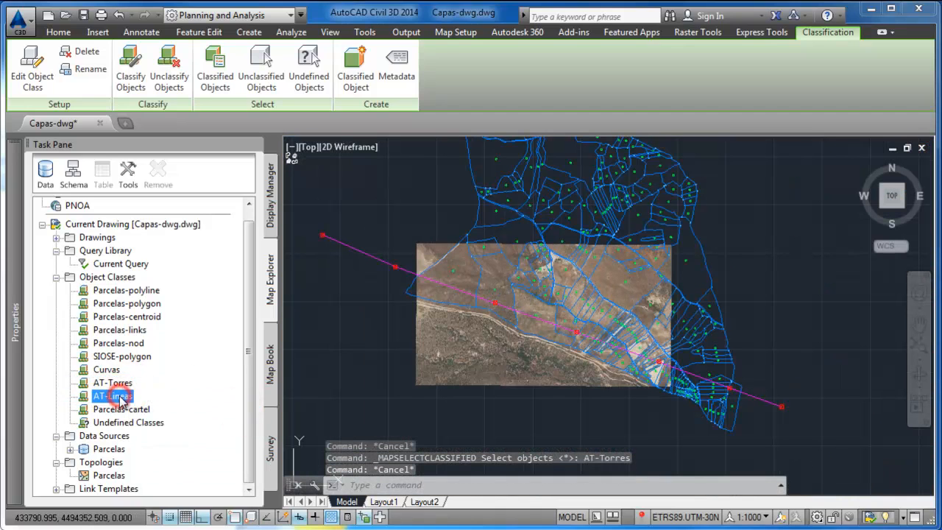
Step: Hide the Cobertura de ortoimágenes layer and fit the remaining drawing in view
click(271, 215)
click(248, 316)
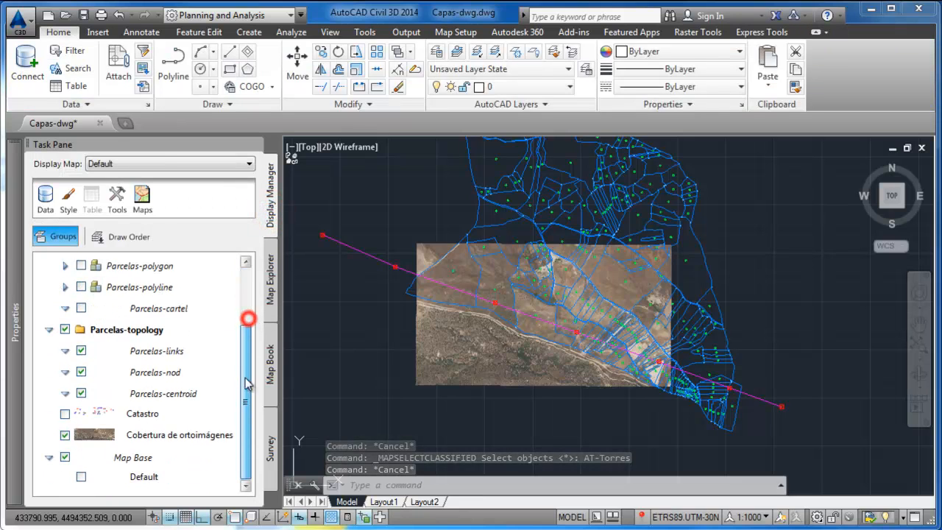
click(65, 436)
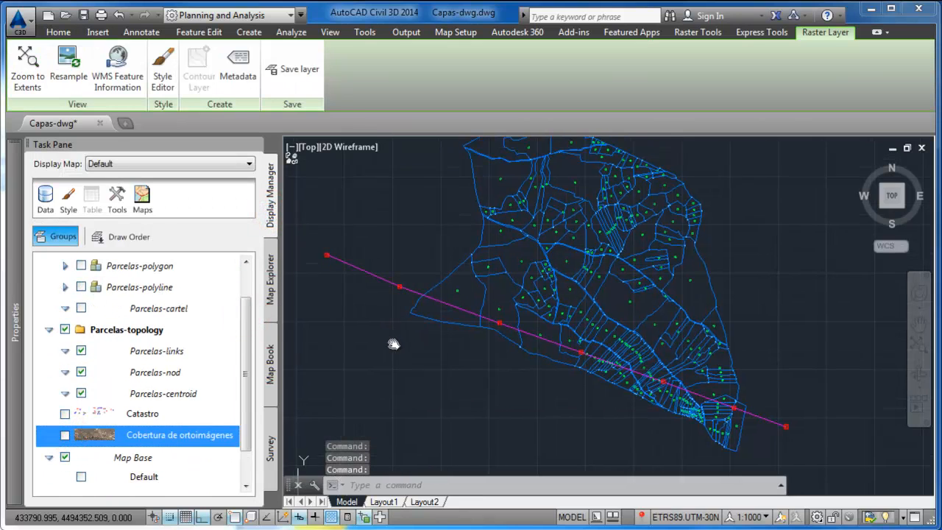
click(921, 346)
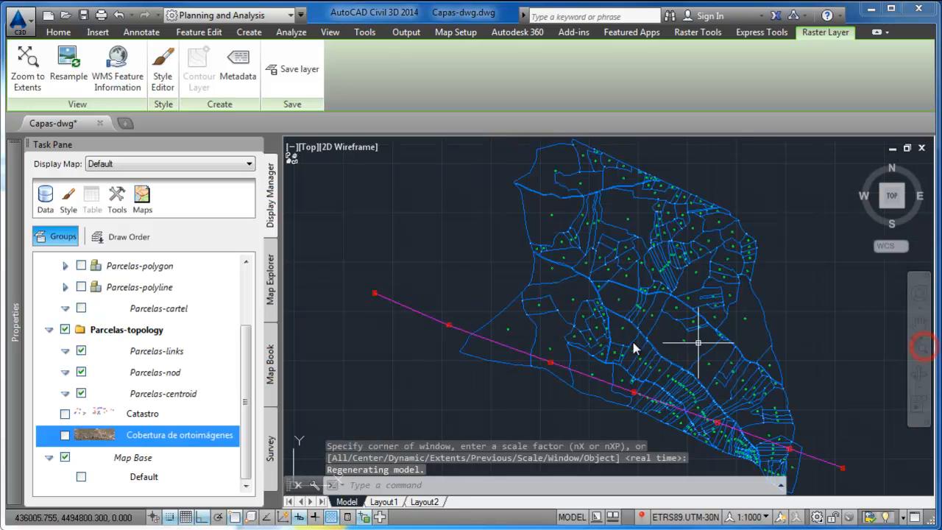
Step: Start a new topology of type Network and name it AT-linea
click(271, 287)
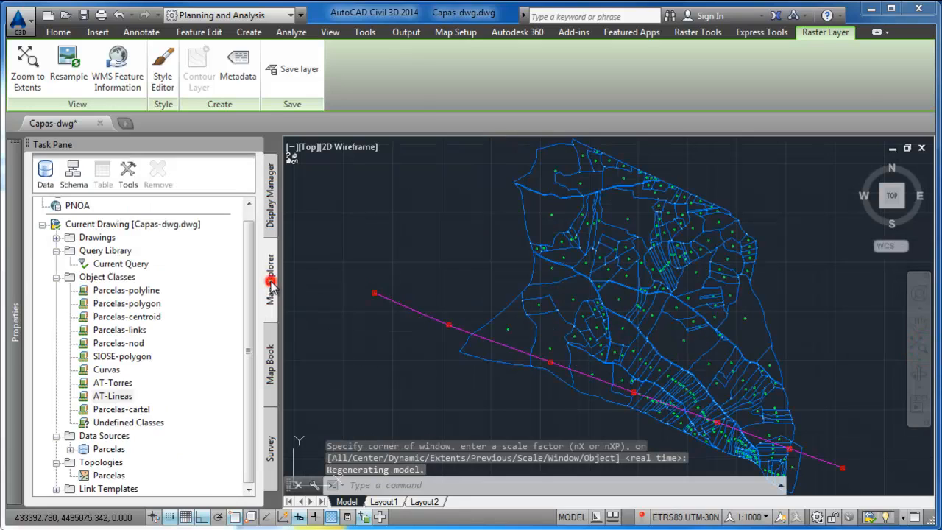
click(110, 463)
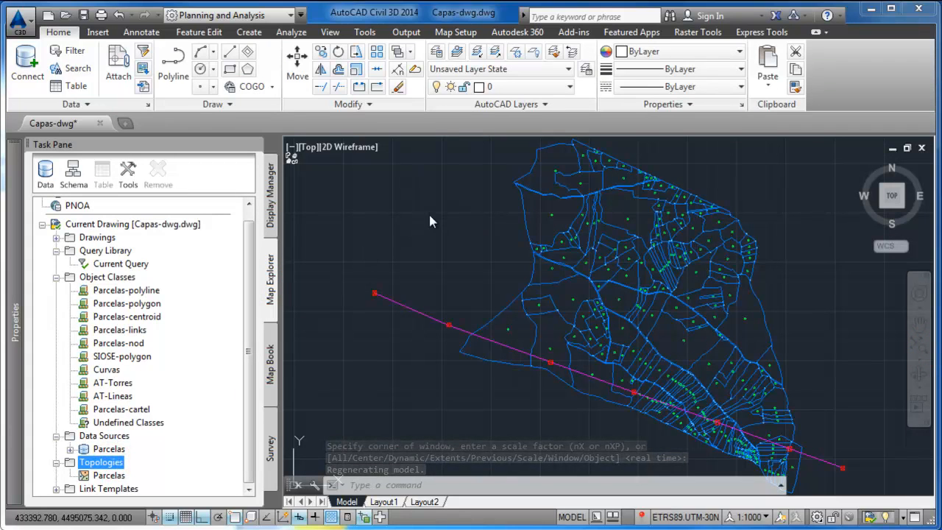
click(249, 32)
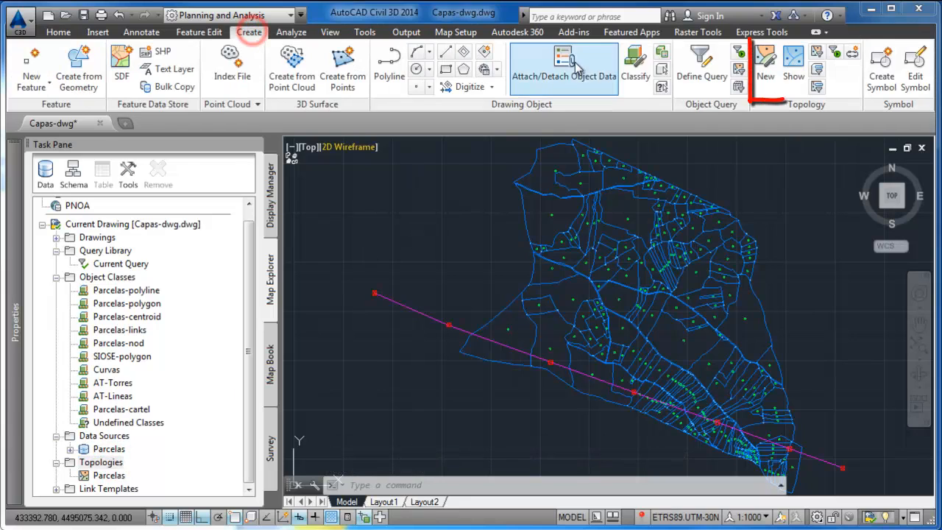
click(759, 80)
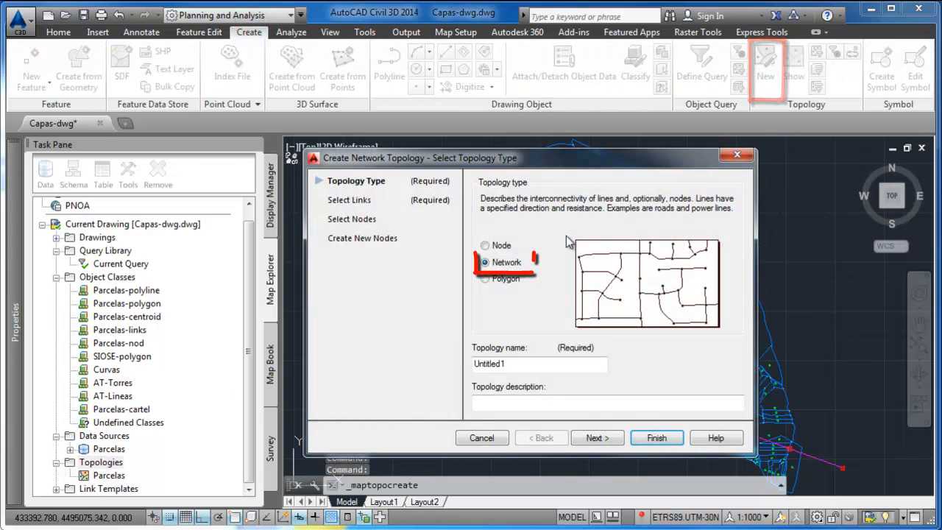
double_click(483, 363)
text(A)
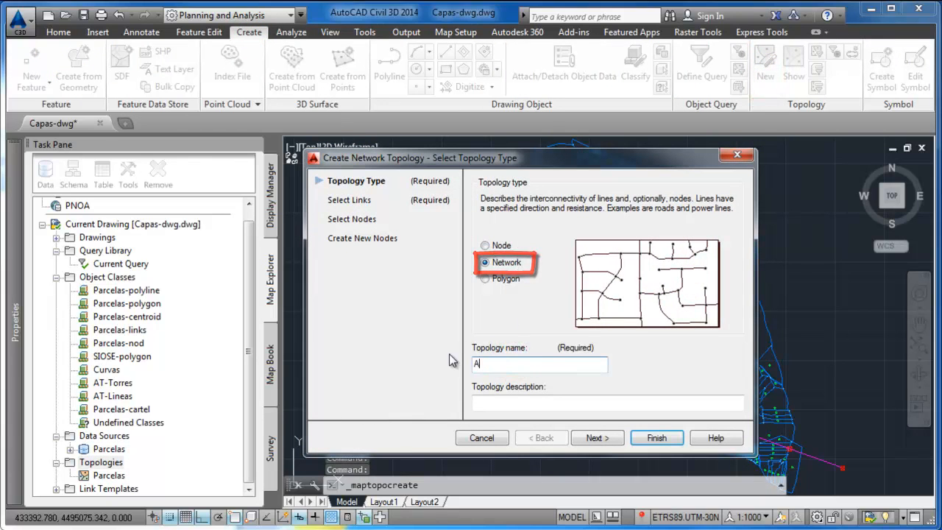
text(T-linea)
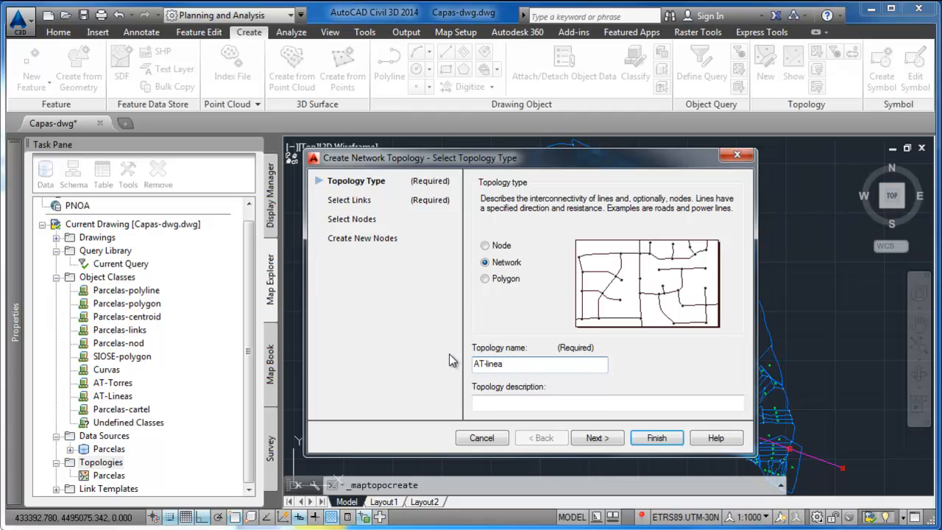
Step: Restrict the topology's links to the AT-Lineas object class
click(611, 437)
click(732, 370)
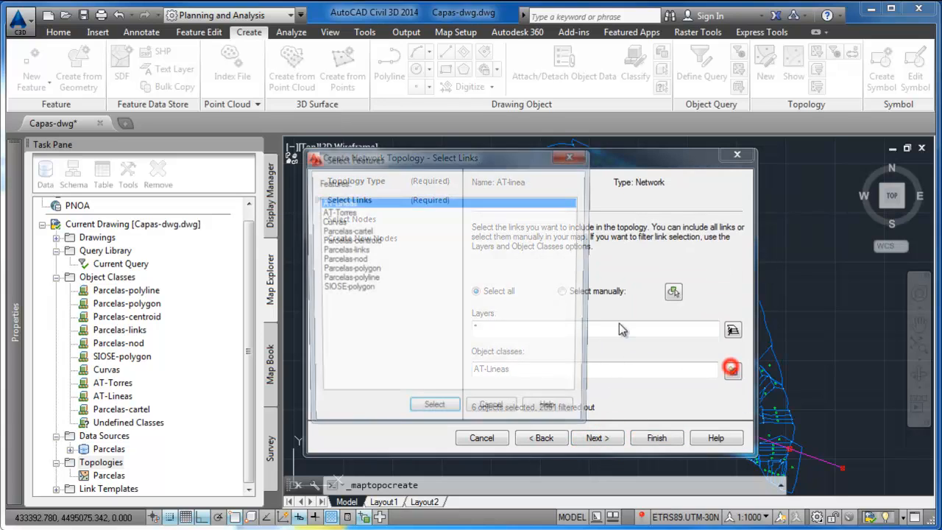
click(434, 413)
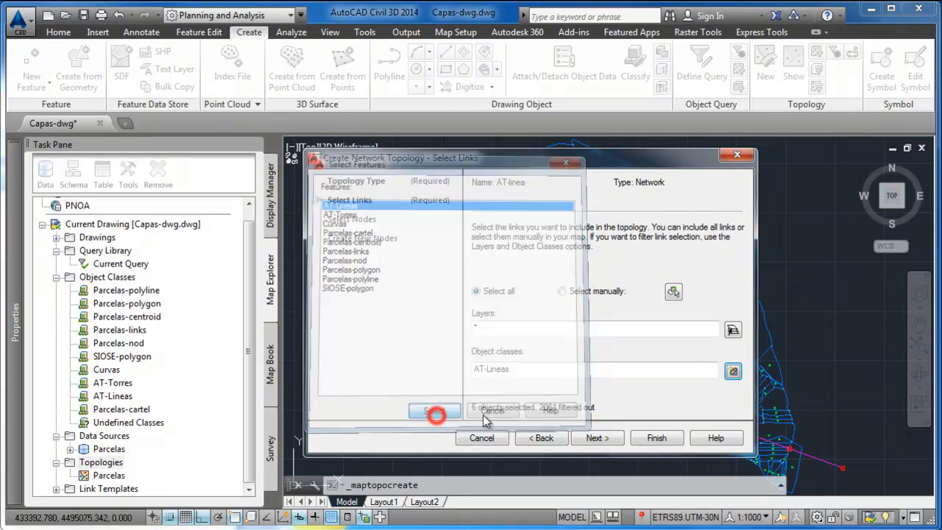
click(596, 437)
Step: Restrict the topology's nodes to the AT-Torres object class and create the topology without new nodes
click(544, 387)
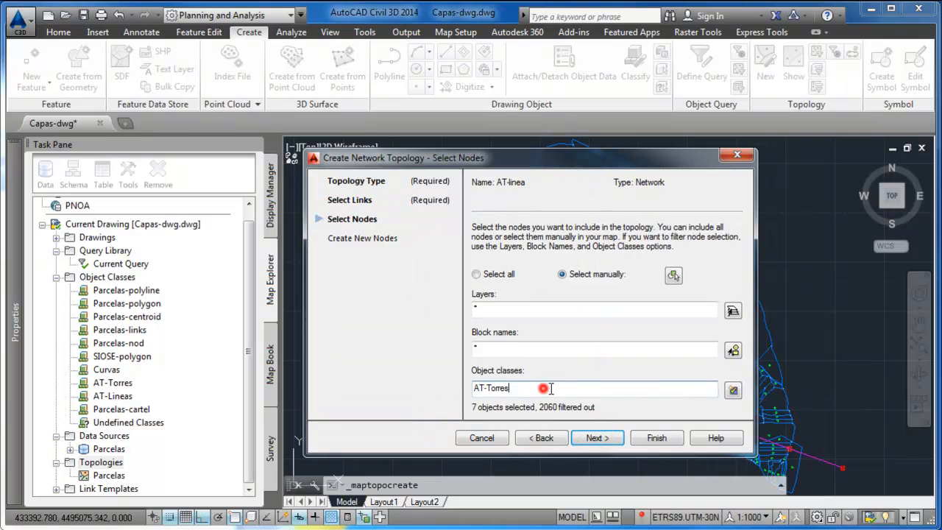
click(733, 390)
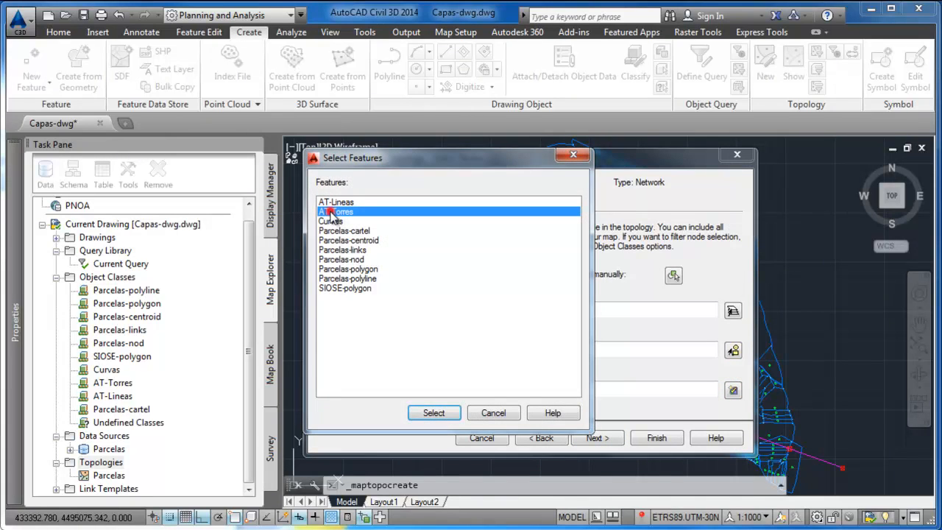
click(445, 413)
click(608, 439)
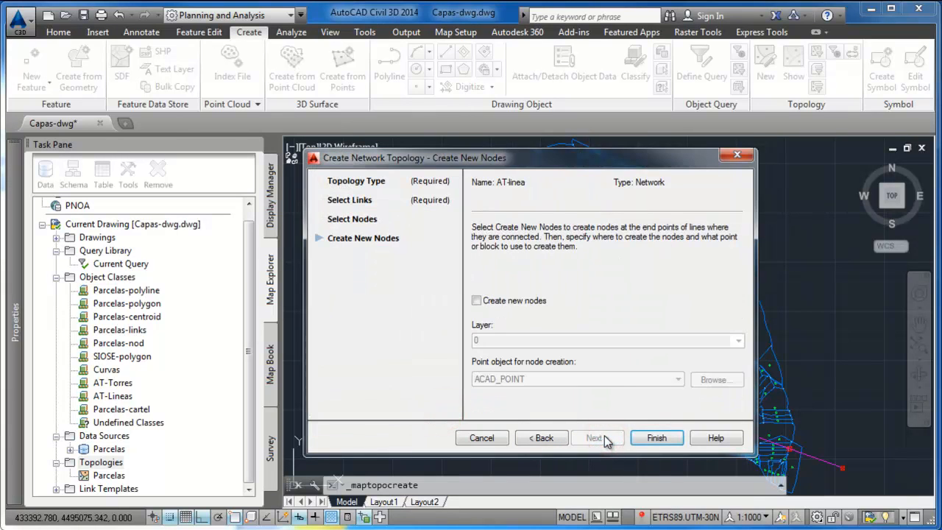
click(635, 440)
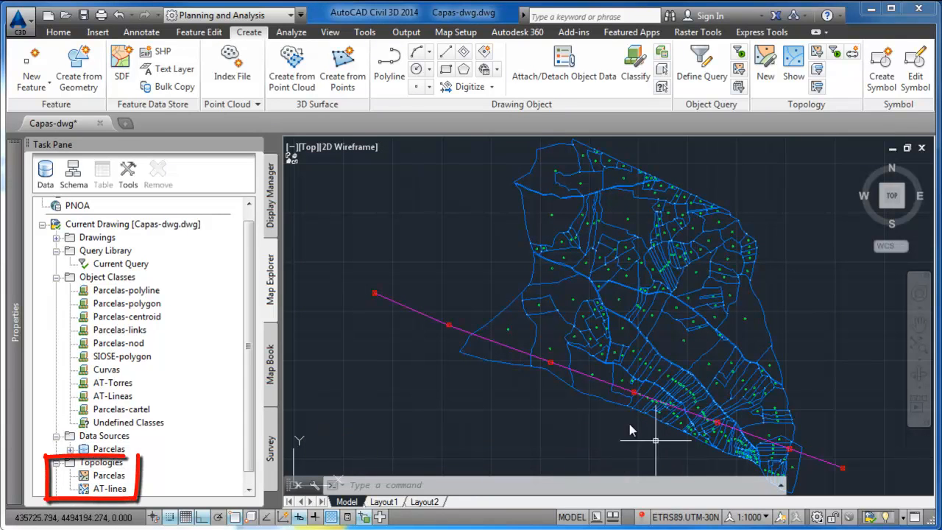
Step: Add the AT-linea topology properties Type, ID and Resistance to the AT-Torres object class and save its definition
click(120, 388)
right_click(120, 388)
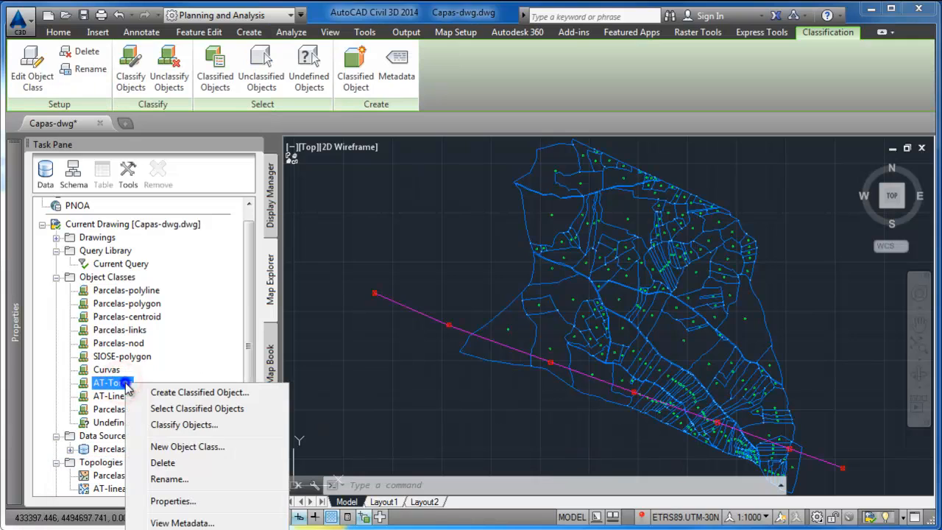
click(188, 500)
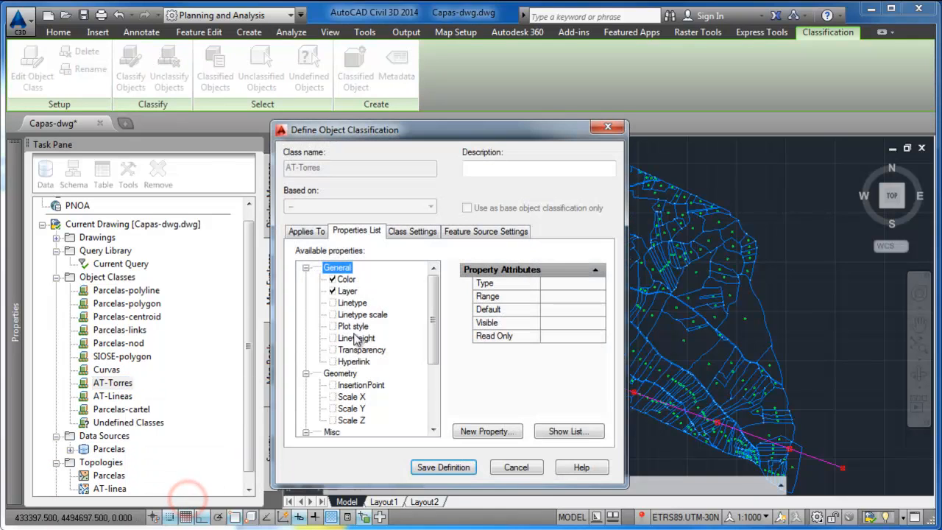
drag(432, 295, 431, 361)
click(332, 397)
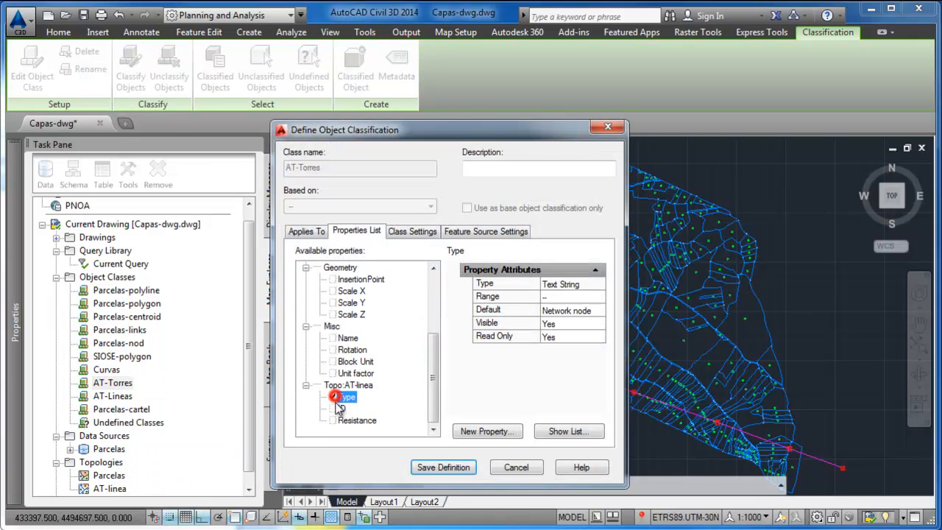
click(332, 408)
click(332, 420)
click(357, 385)
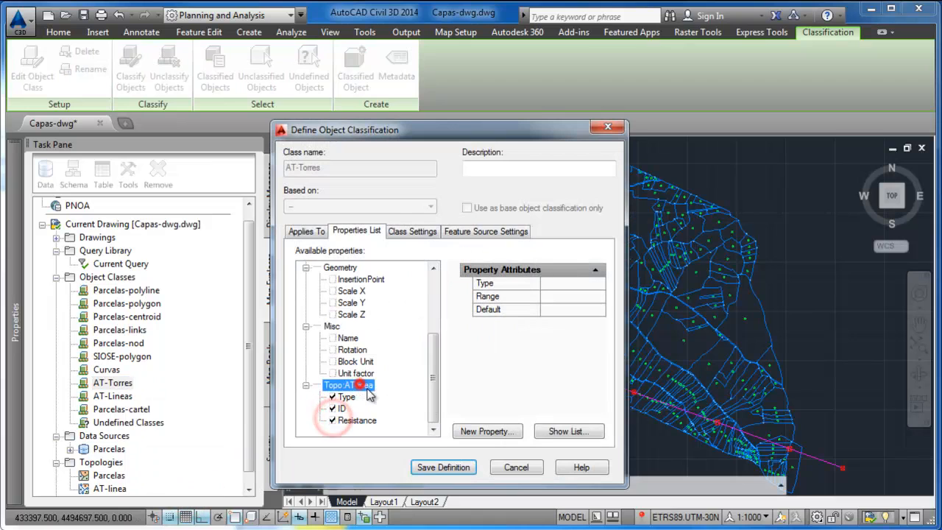
click(444, 467)
Step: Add all AT-linea topology properties, from Type and ID to Direct and Reverse resistance, to the AT-Lineas object class and save its definition
right_click(125, 396)
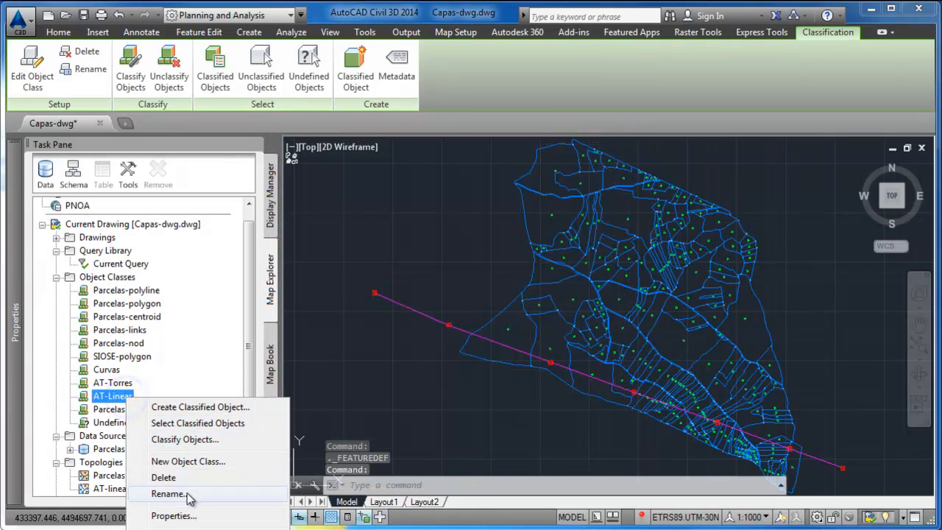
click(174, 515)
drag(431, 288, 431, 366)
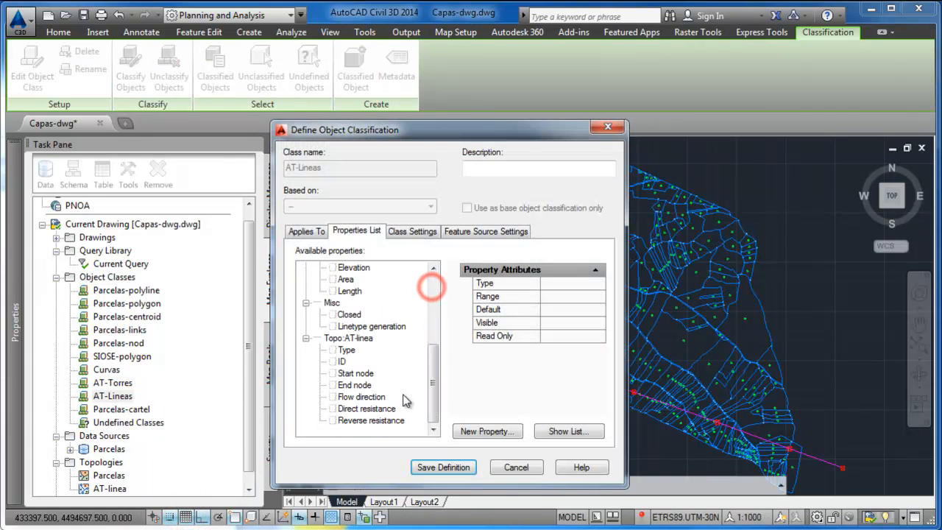
click(332, 349)
click(332, 361)
click(332, 373)
click(332, 385)
click(332, 396)
click(332, 408)
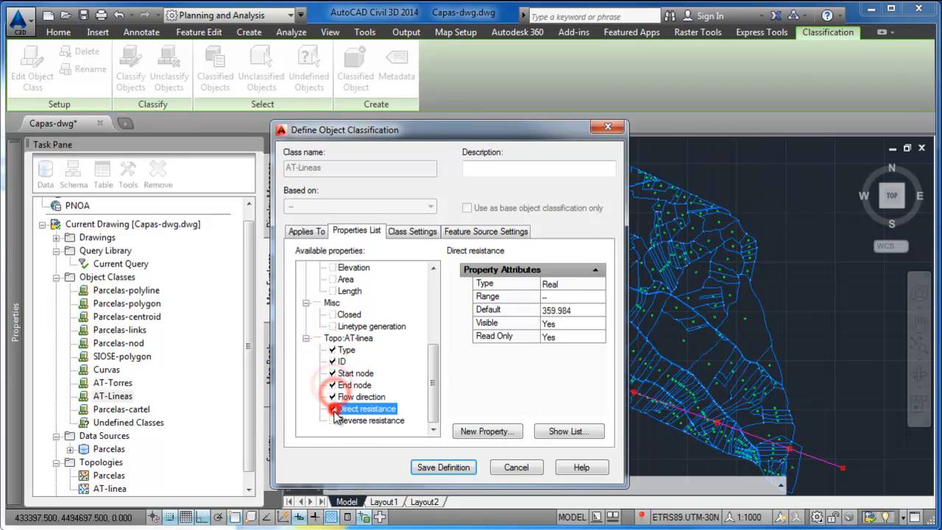
click(332, 420)
click(435, 466)
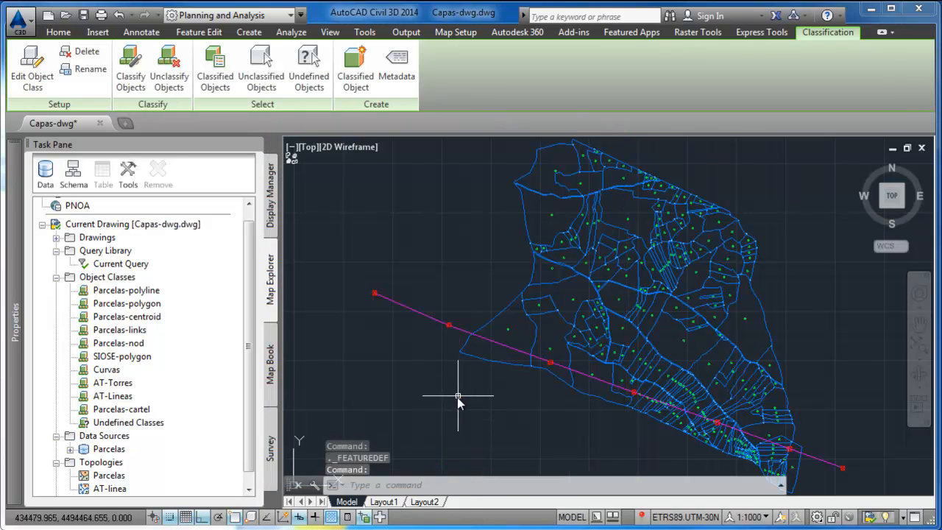
click(458, 397)
click(471, 421)
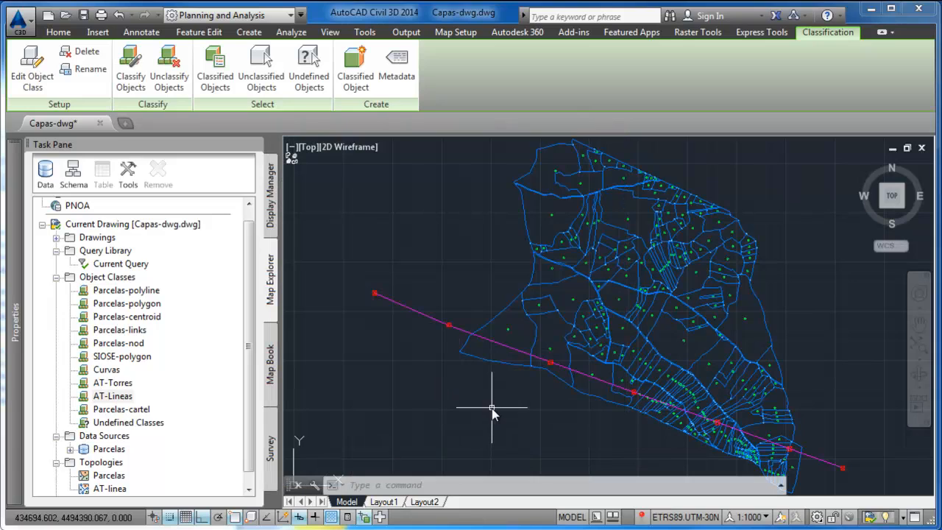
click(441, 374)
click(425, 355)
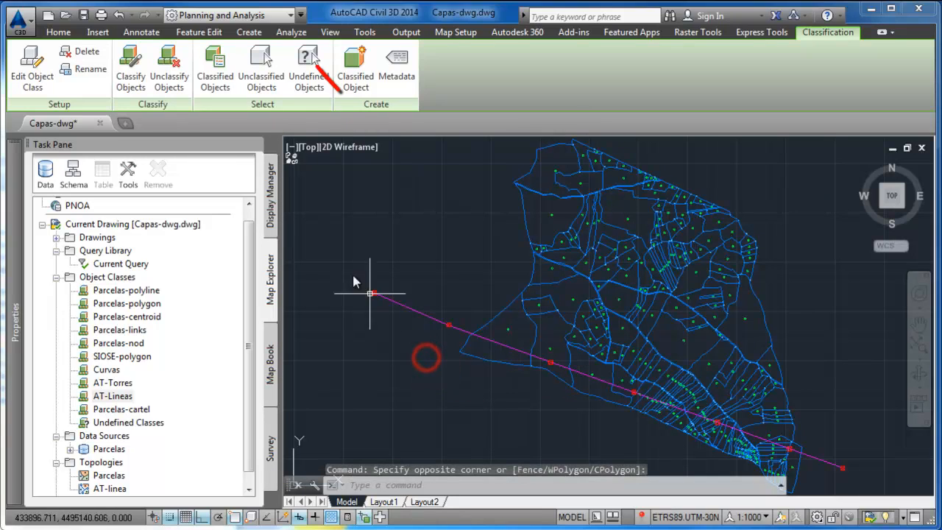
Step: Start an Object Buffer on the AT-linea topology with a buffer distance of 25
click(291, 31)
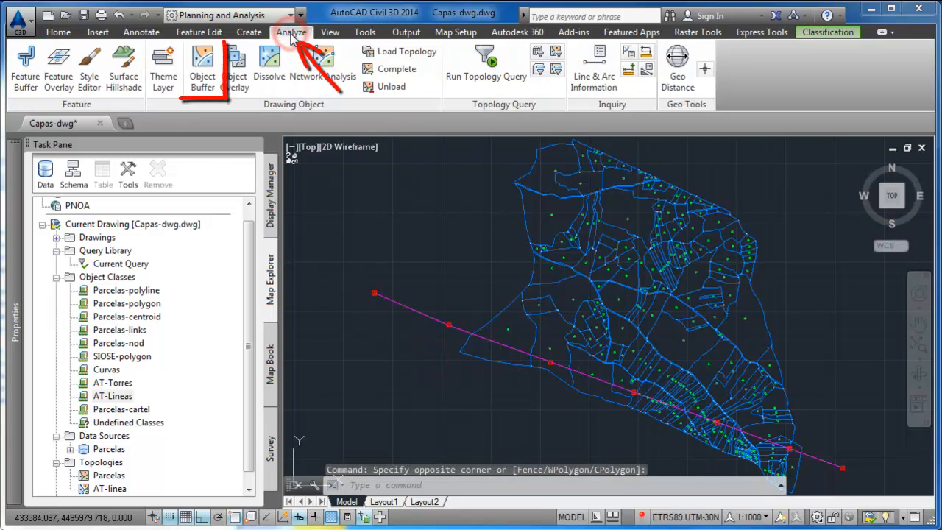
click(210, 82)
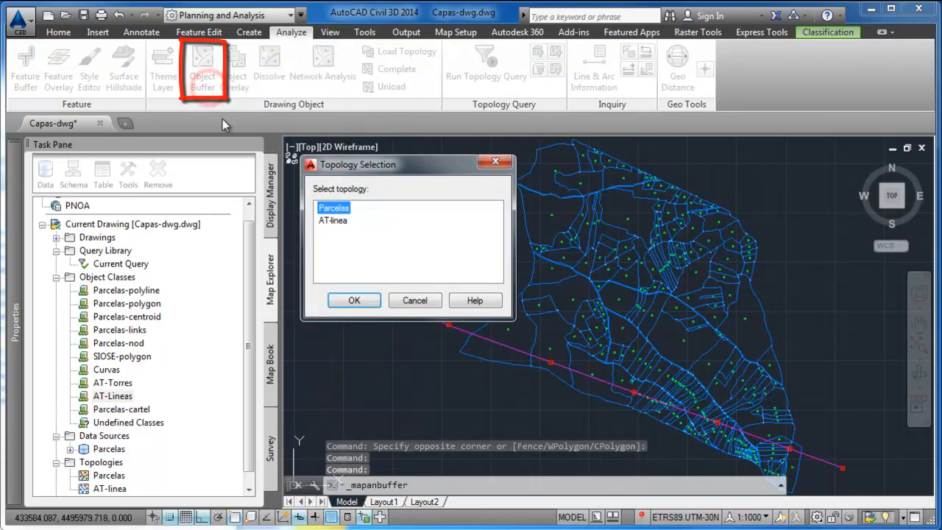
click(333, 221)
click(353, 302)
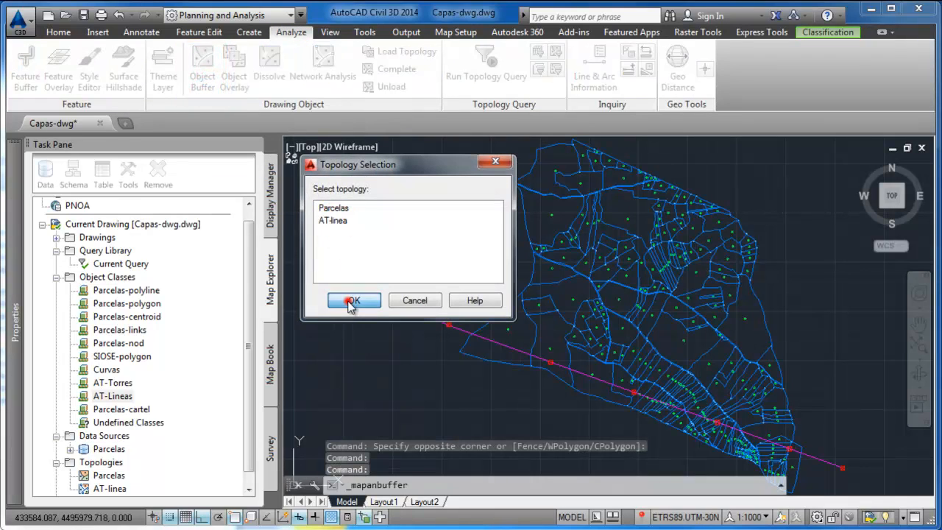
click(485, 343)
text(25)
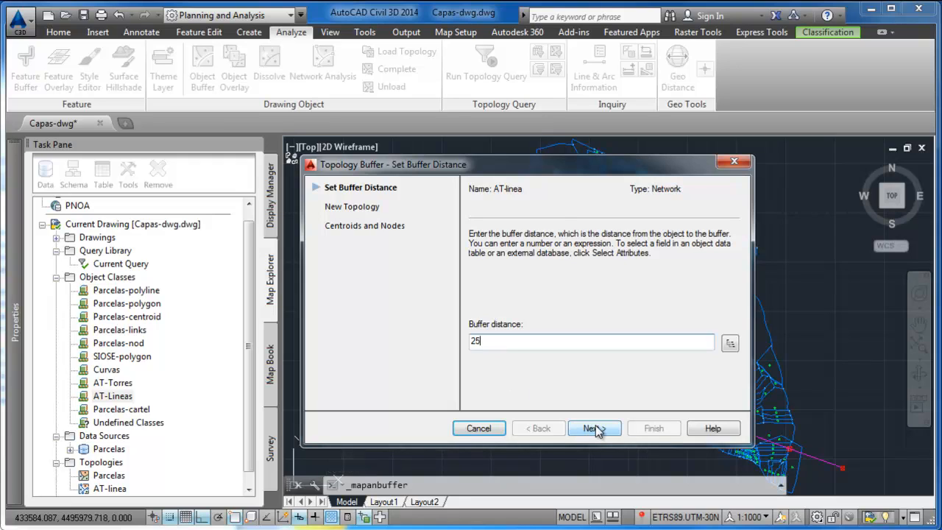
click(593, 428)
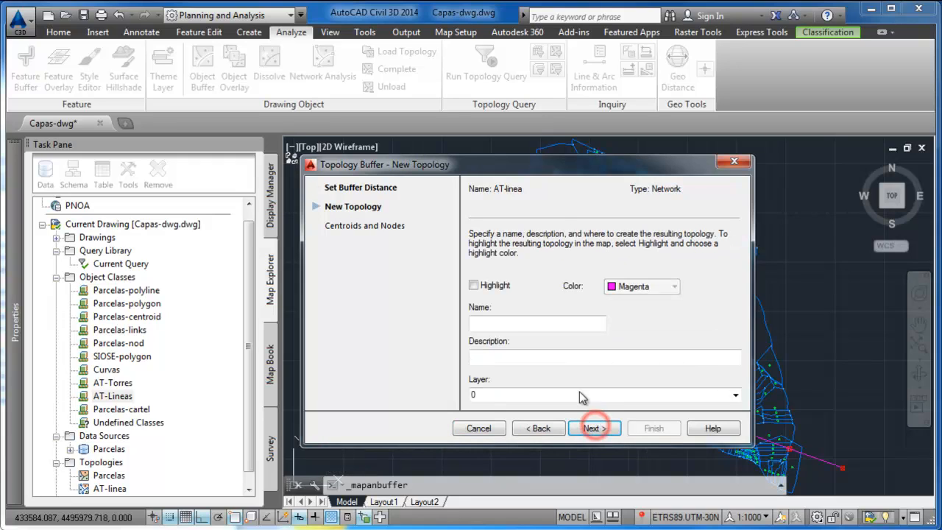
Step: Name the new topology AT-Buffer, use AeccTickCircle as the centroid point object, and create the buffer without new nodes
click(515, 324)
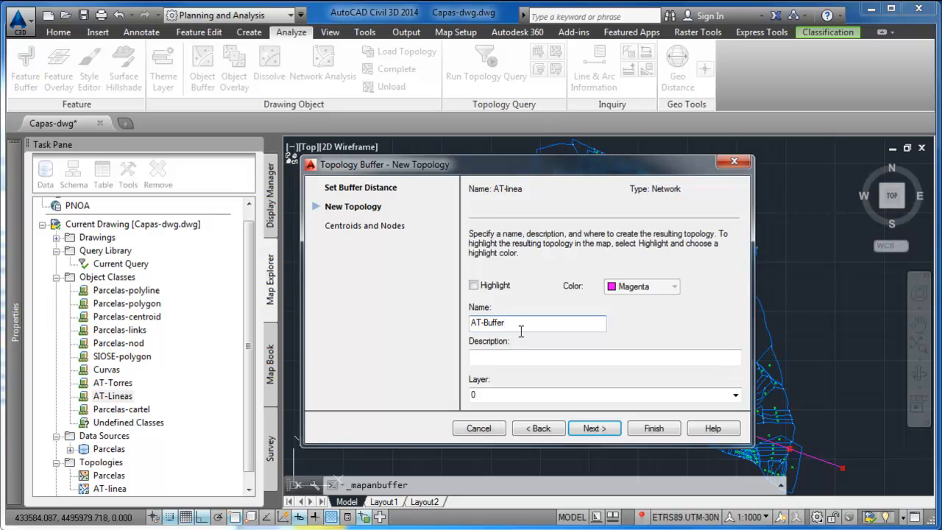
text(AT-Buffer)
click(594, 429)
click(593, 277)
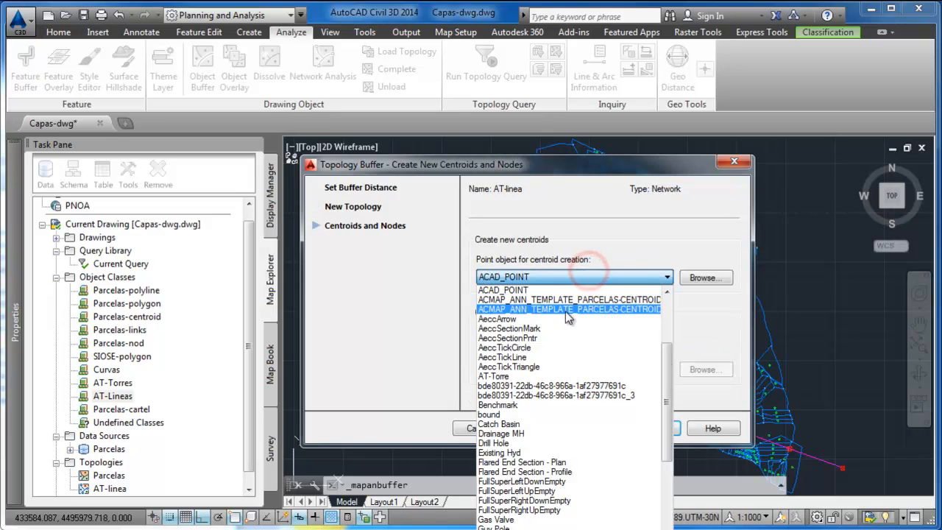
click(533, 350)
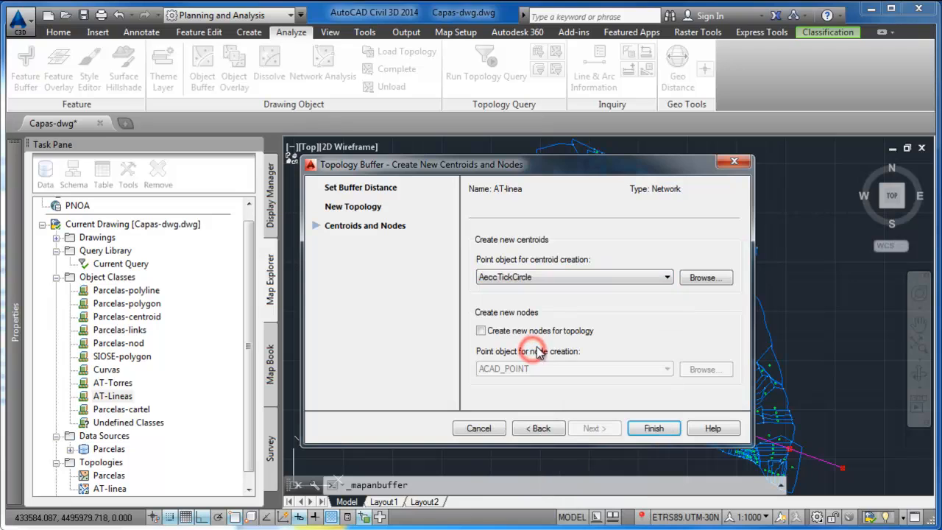
click(646, 430)
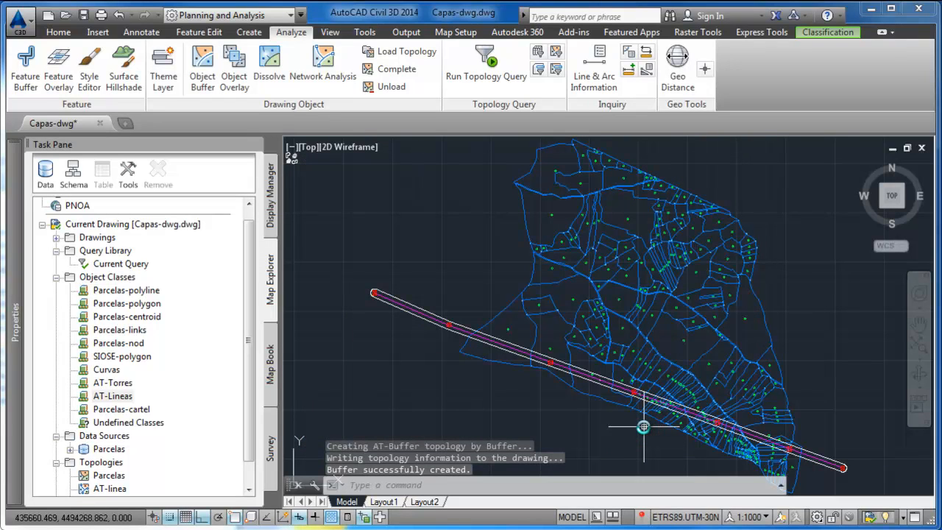
scroll(248, 377, down, 1)
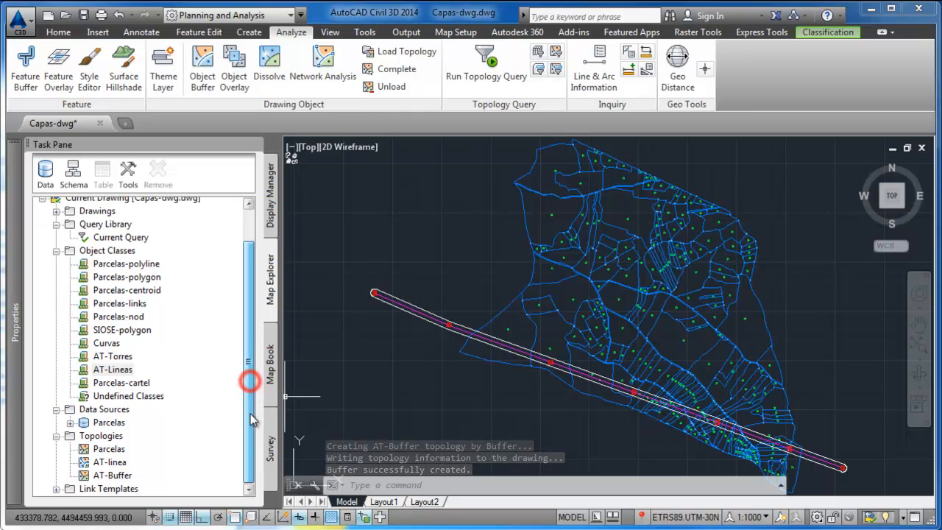
click(112, 475)
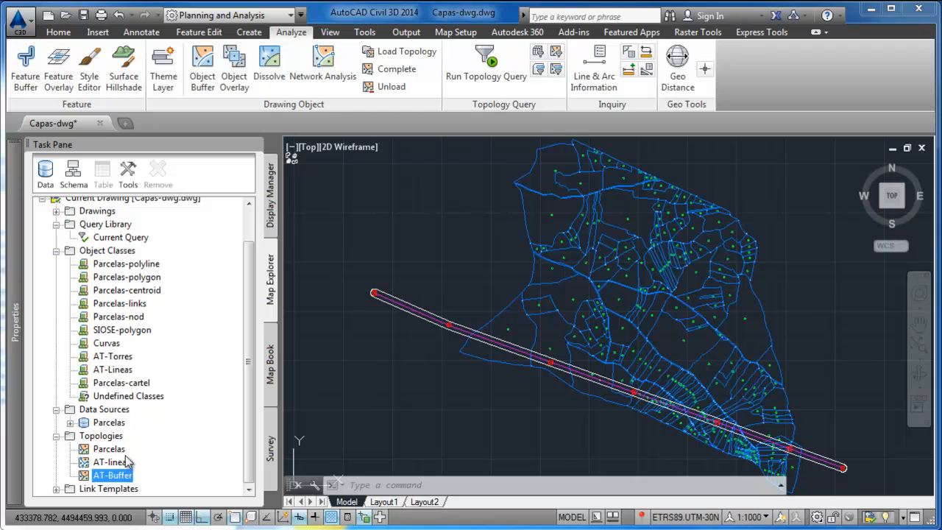
click(109, 449)
click(118, 476)
click(114, 449)
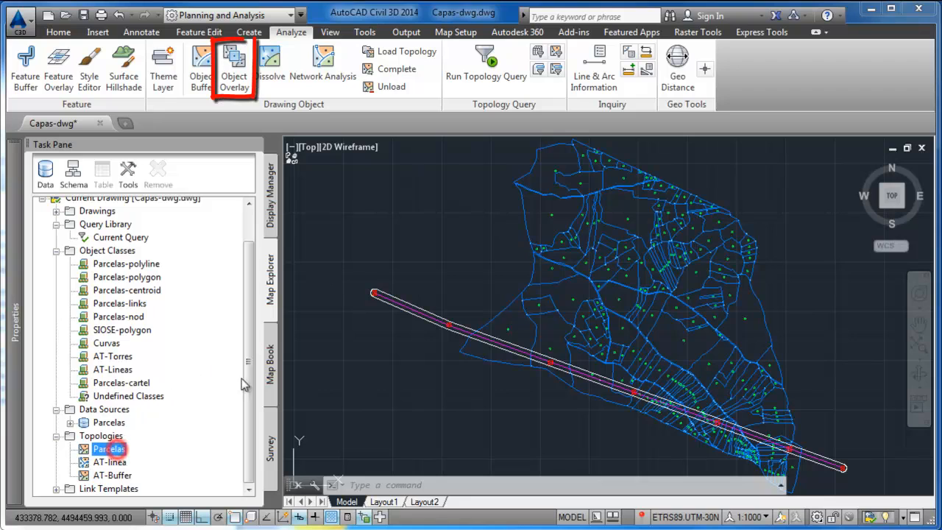
Step: Start an Intersect Object Overlay with Parcelas as the source topology and AT-Buffer as the overlay topology
click(227, 81)
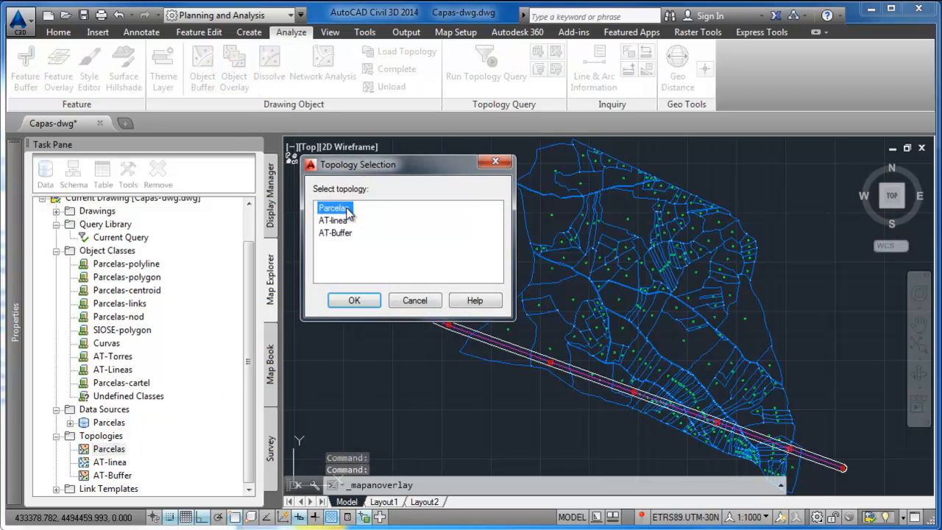
click(354, 301)
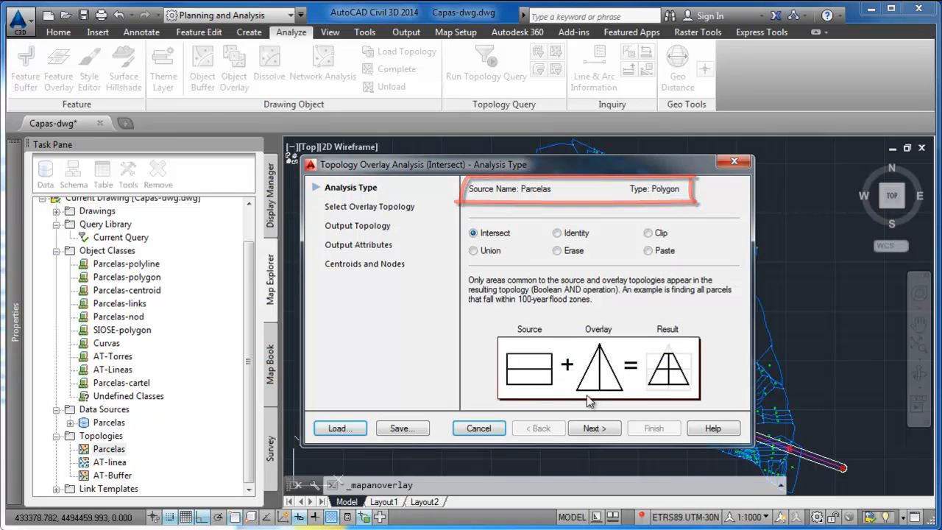
click(596, 430)
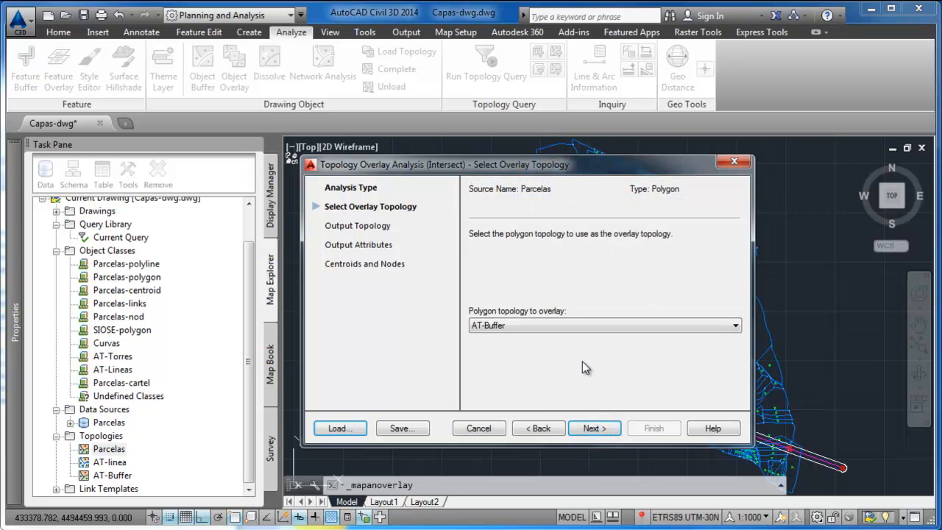
click(584, 326)
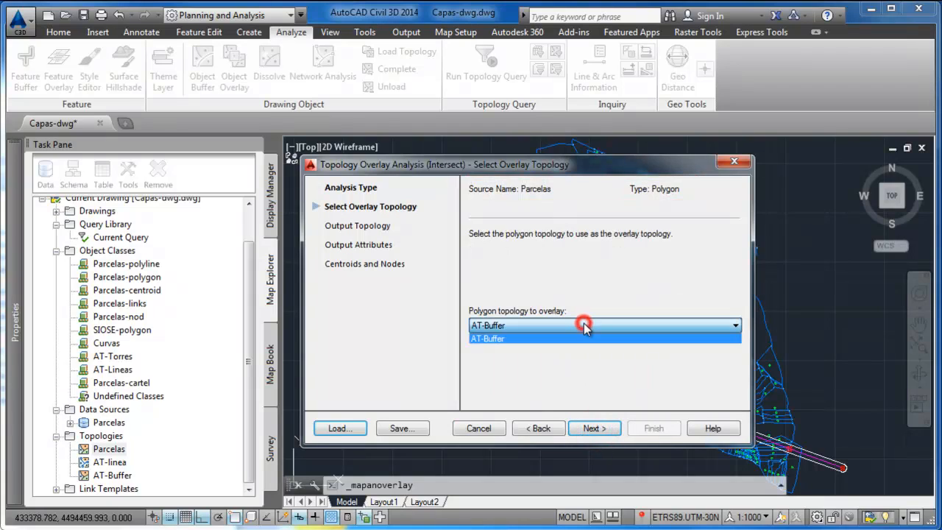
click(580, 337)
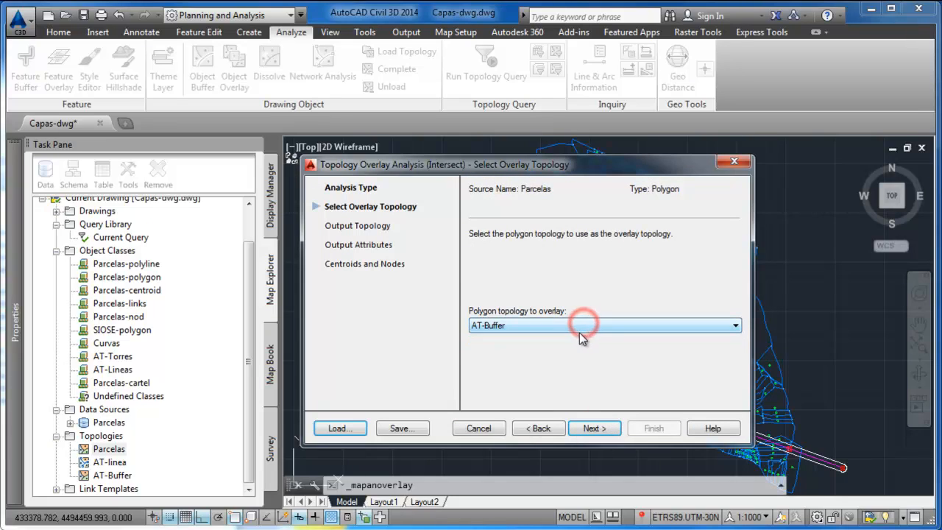
click(589, 430)
Step: Name the output topology Overlay and assign it to the Overlay-links layer
click(504, 324)
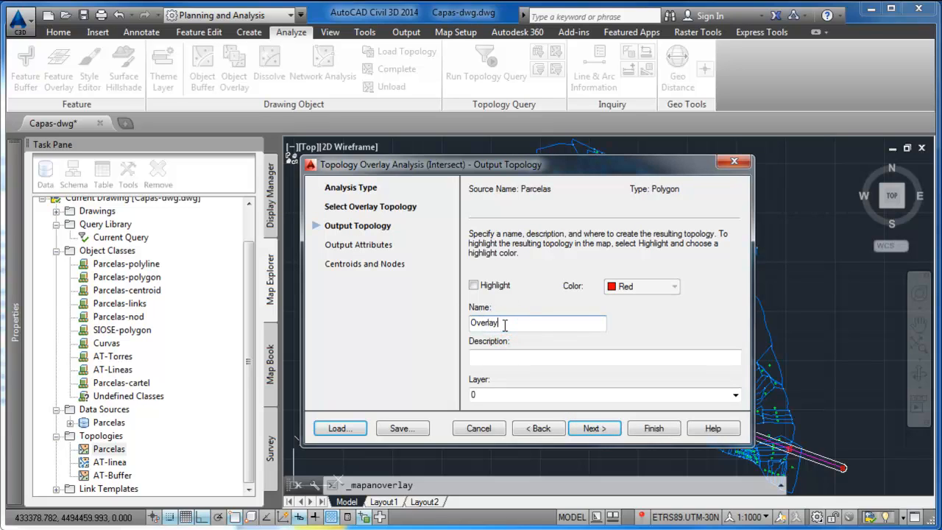
click(480, 395)
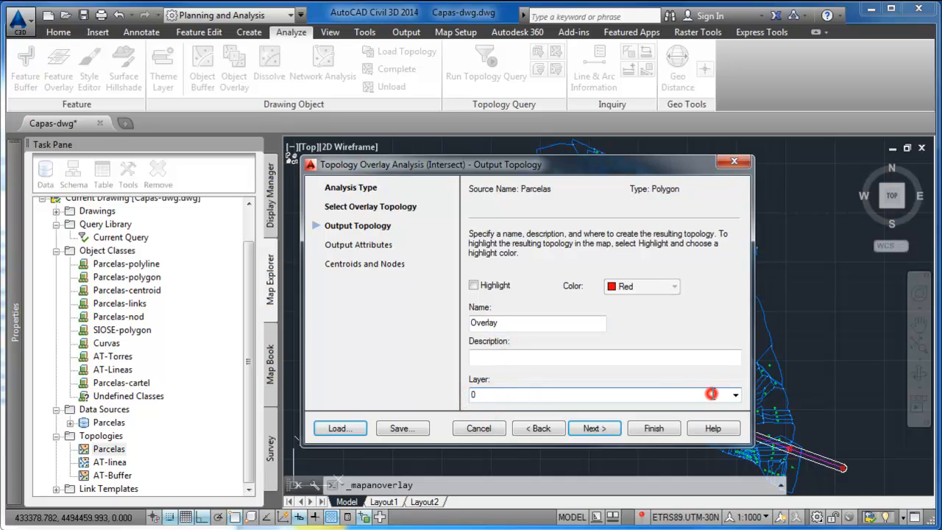
click(711, 394)
scroll(729, 395, down, 15)
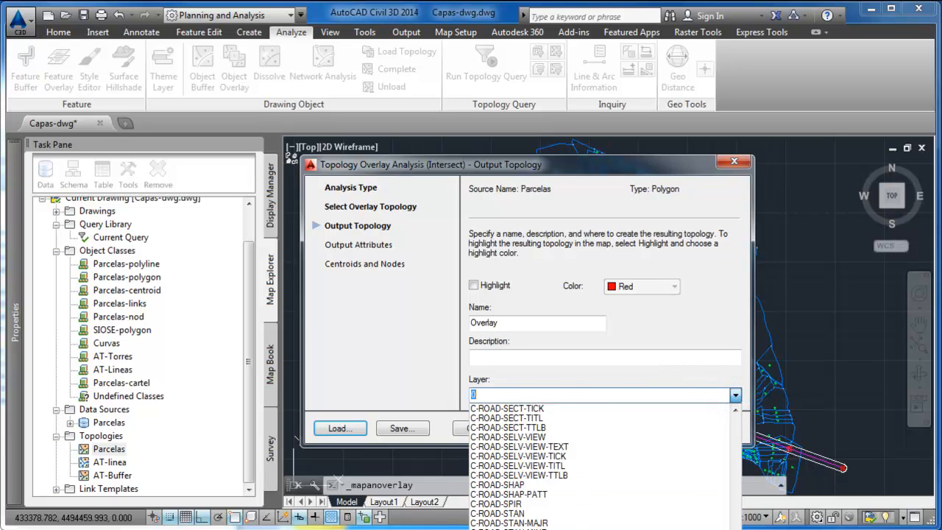
scroll(605, 467, down, 20)
scroll(544, 470, up, 2)
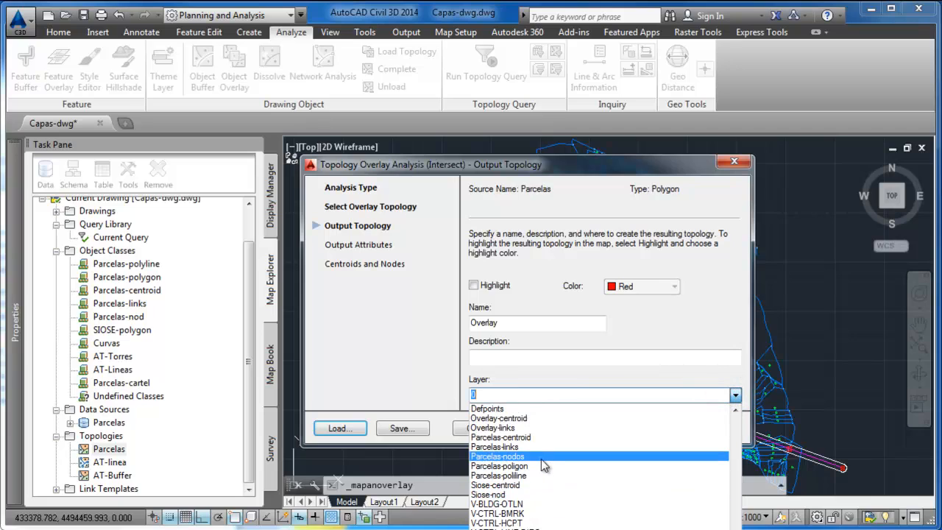
click(531, 428)
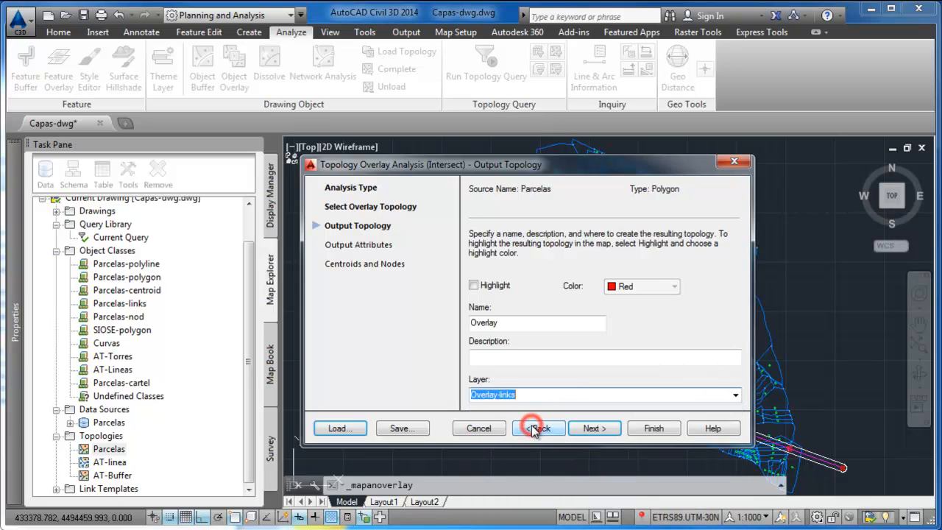
click(601, 429)
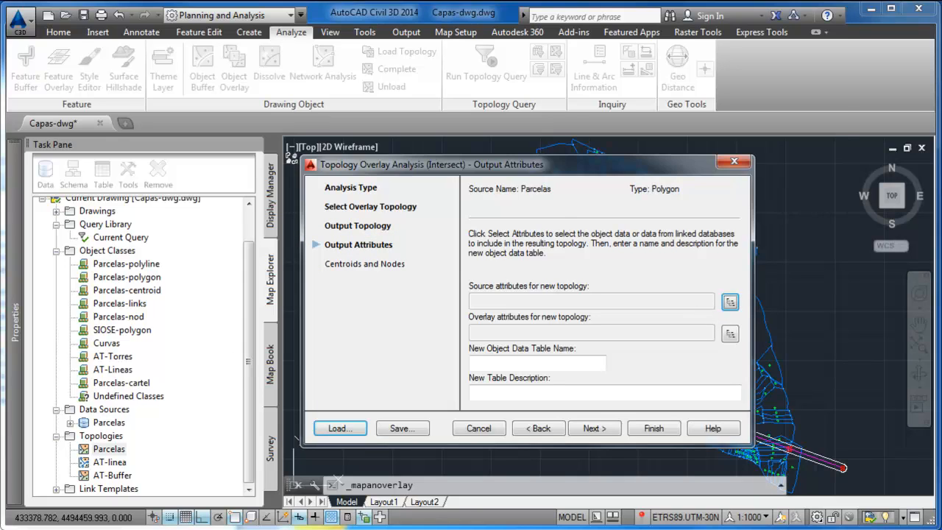
Step: Switch to the Civil 3D Help and read which object data fields an overlay analysis creates in the resulting topology
key(alt+Tab)
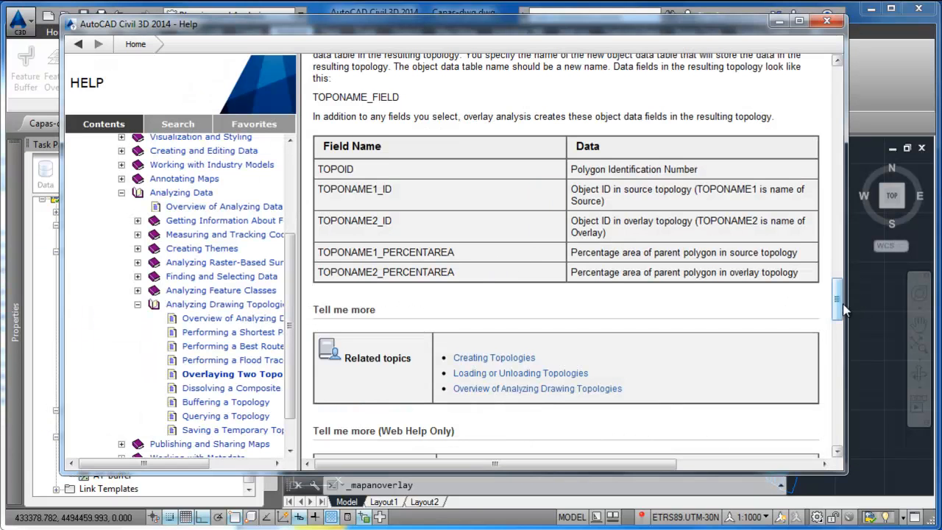
mouse_move(837, 301)
mouse_down()
mouse_move(834, 90)
mouse_move(835, 253)
mouse_move(824, 310)
mouse_up()
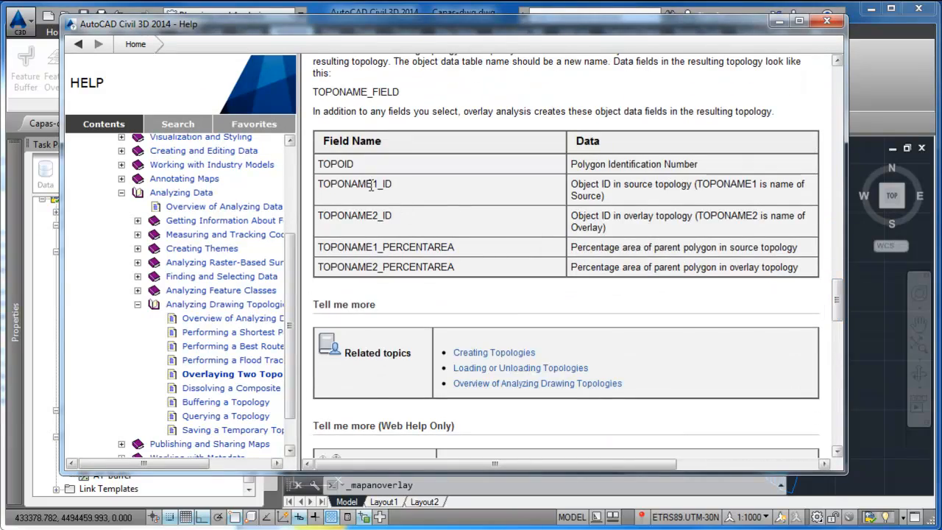
click(780, 21)
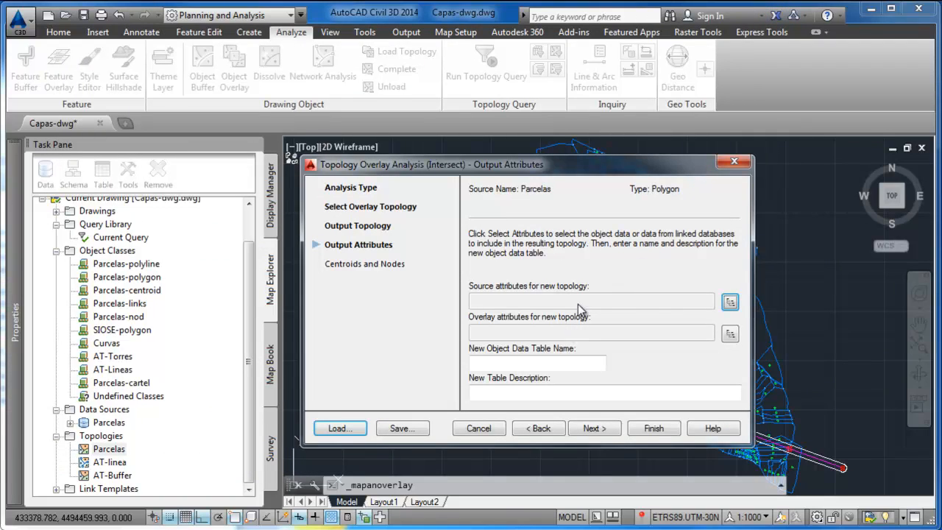
Step: Set the source attributes to all LT:Parcela_propietario fields of the Parcelas-centroid class: APELLIDO1, APELLIDO2, NOMBRE and PARCELA
click(652, 306)
click(729, 303)
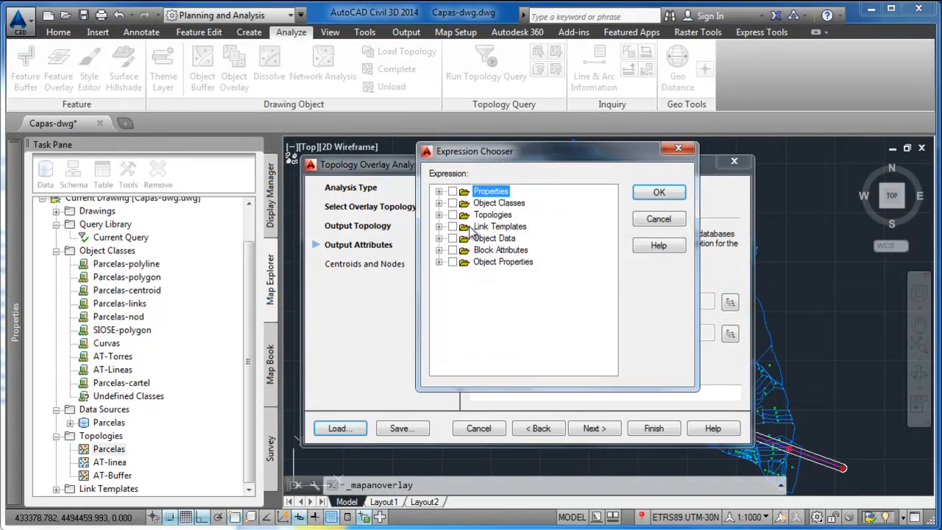
click(439, 203)
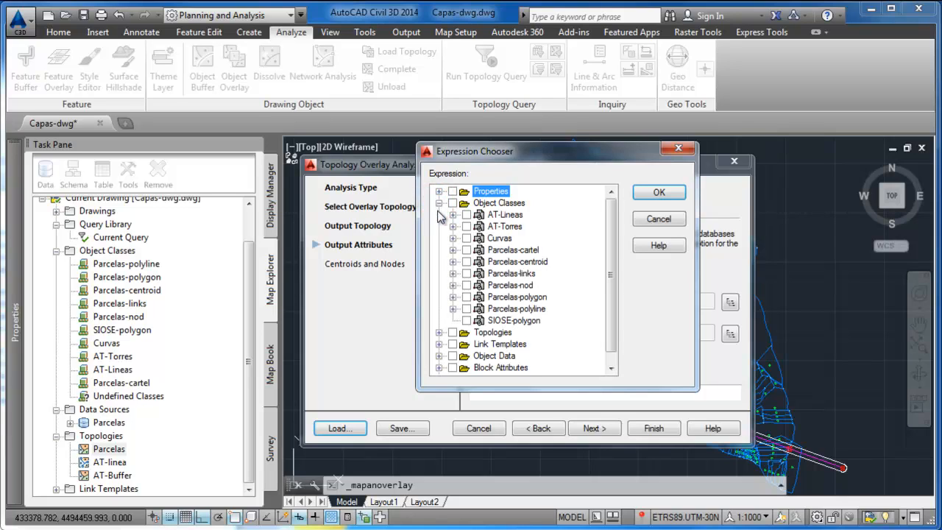
click(517, 263)
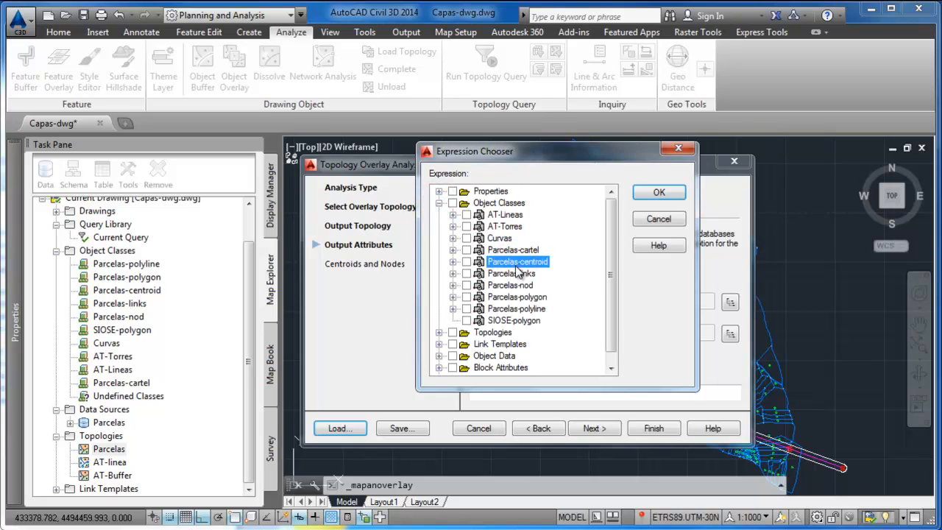
click(454, 263)
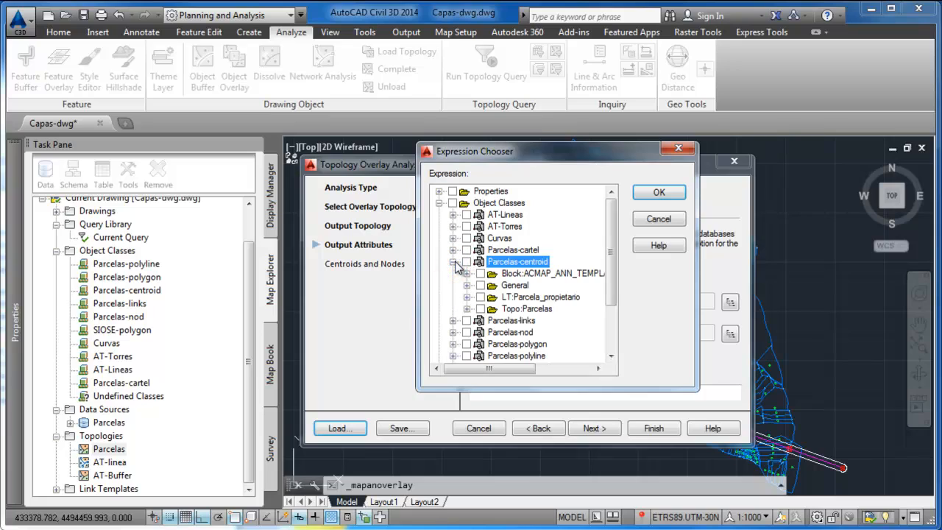
click(509, 297)
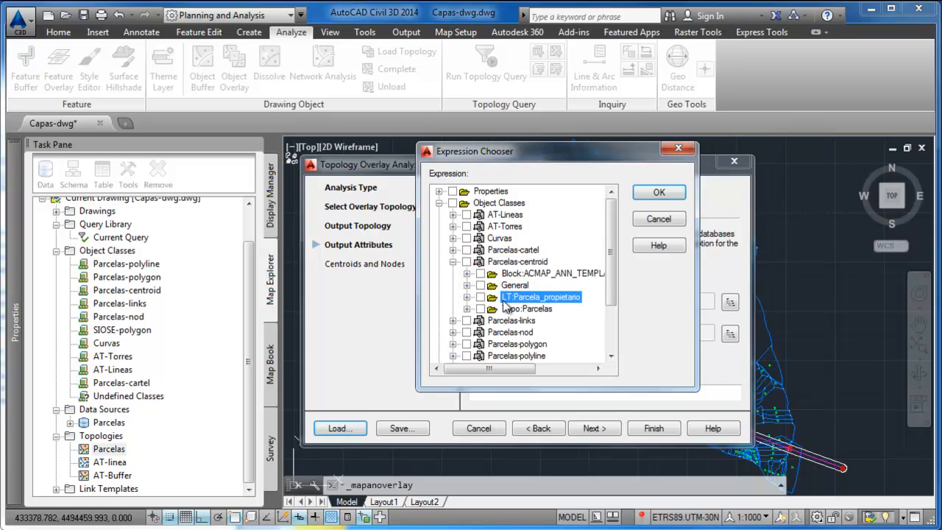
click(467, 298)
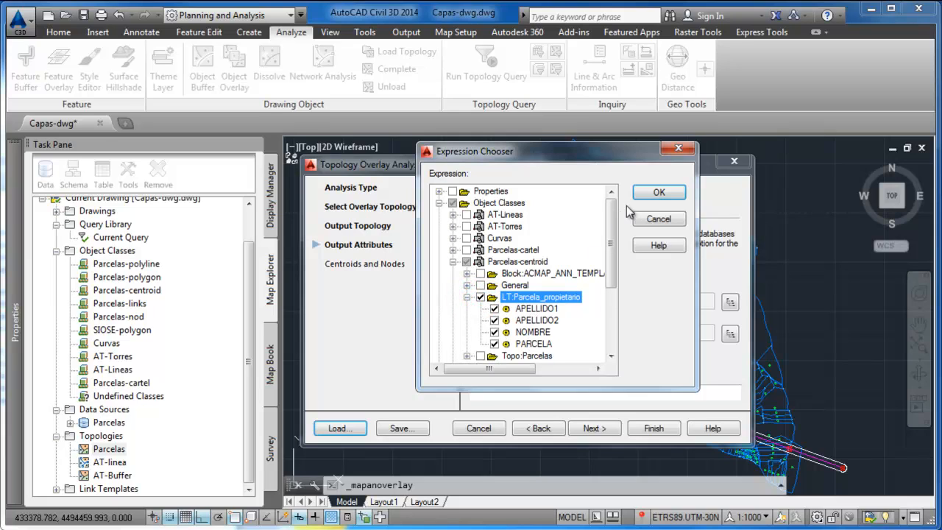
click(657, 192)
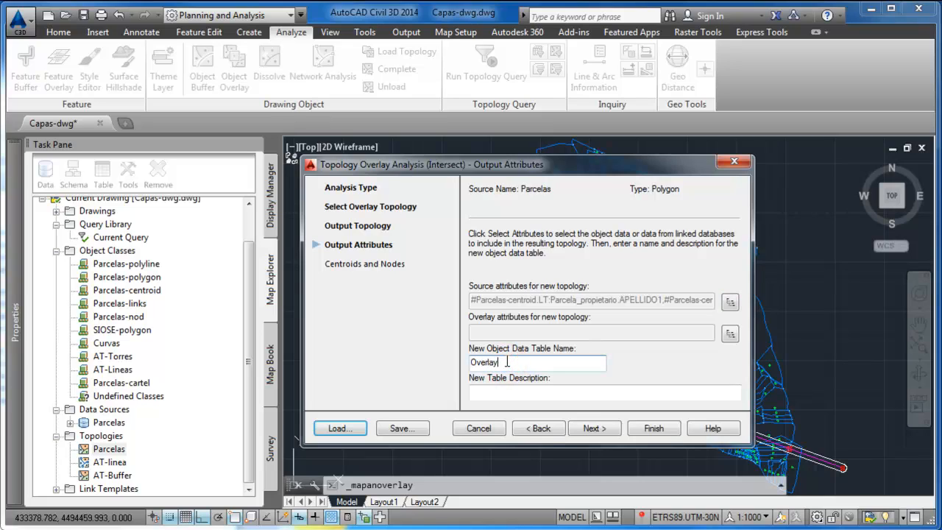
Step: Name the new object data table Overlay and set AeccTickCircle as the point object for centroid creation
click(500, 388)
click(600, 429)
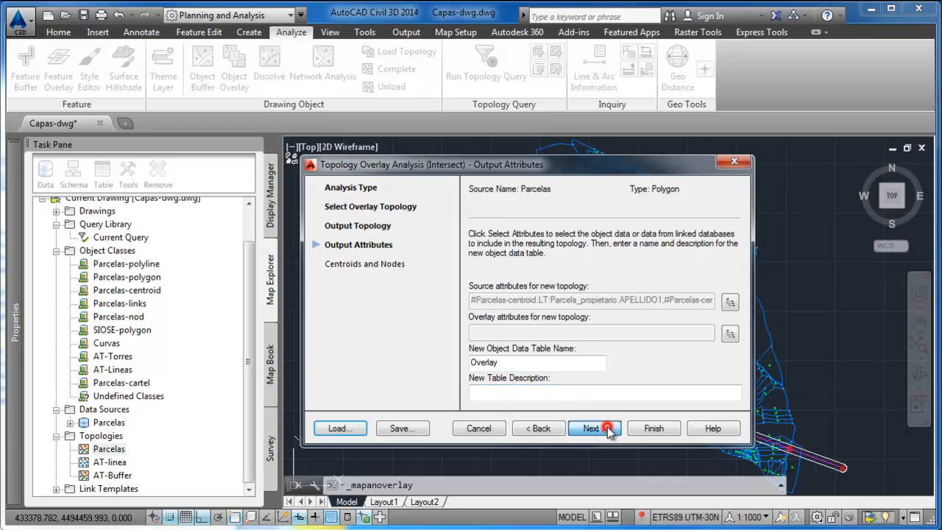
click(581, 276)
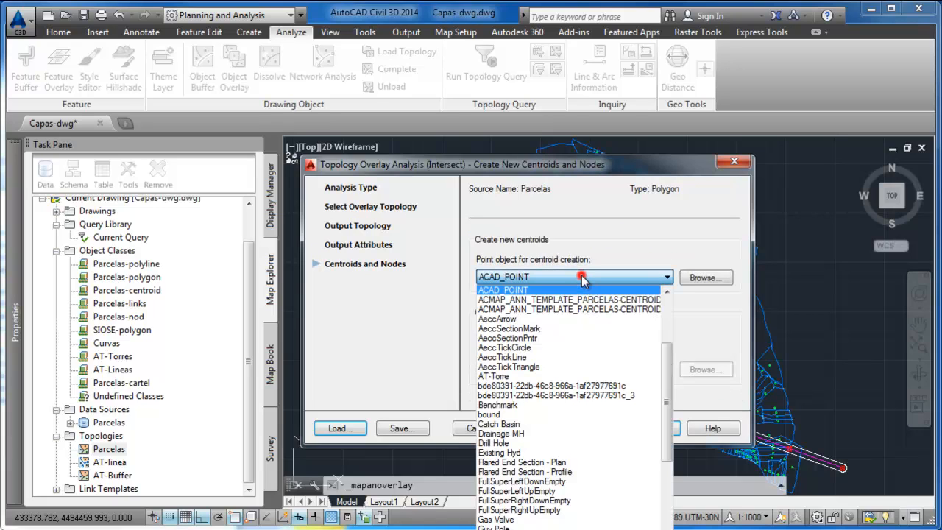
click(538, 348)
Step: Enable new nodes for the topology with the Marker Pnt point object and finish the overlay analysis
click(488, 330)
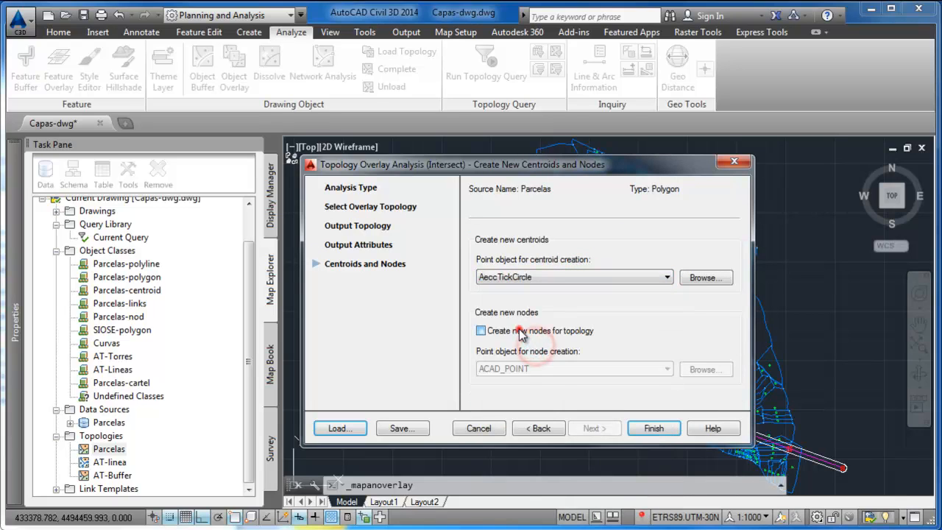
click(574, 368)
scroll(552, 478, down, 3)
click(556, 525)
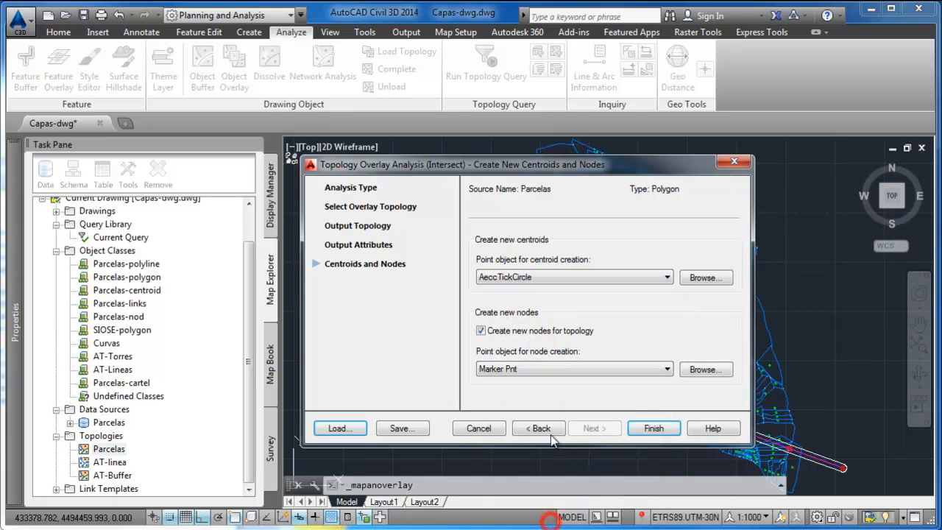
click(654, 429)
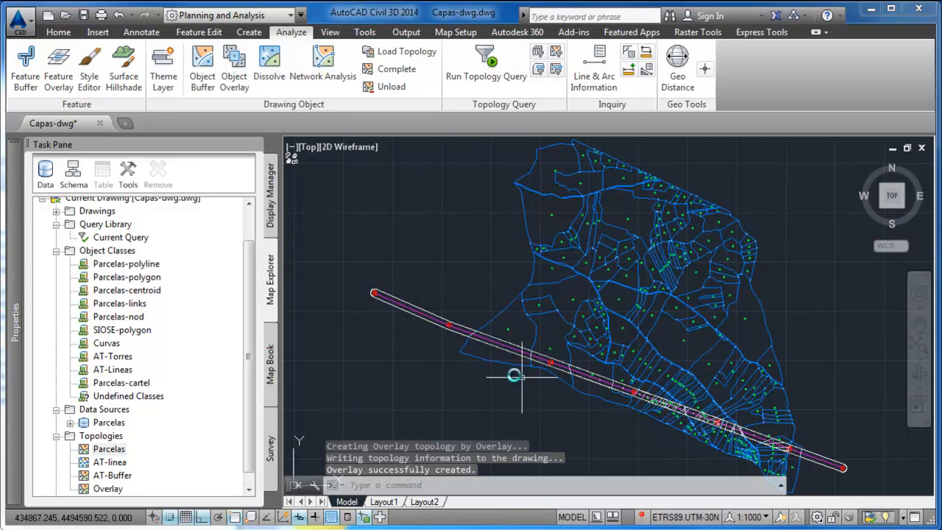
Step: Inspect the new overlay geometry along the power line by selecting one centroid and all similar objects, and clear the selection
scroll(526, 361, up, 6)
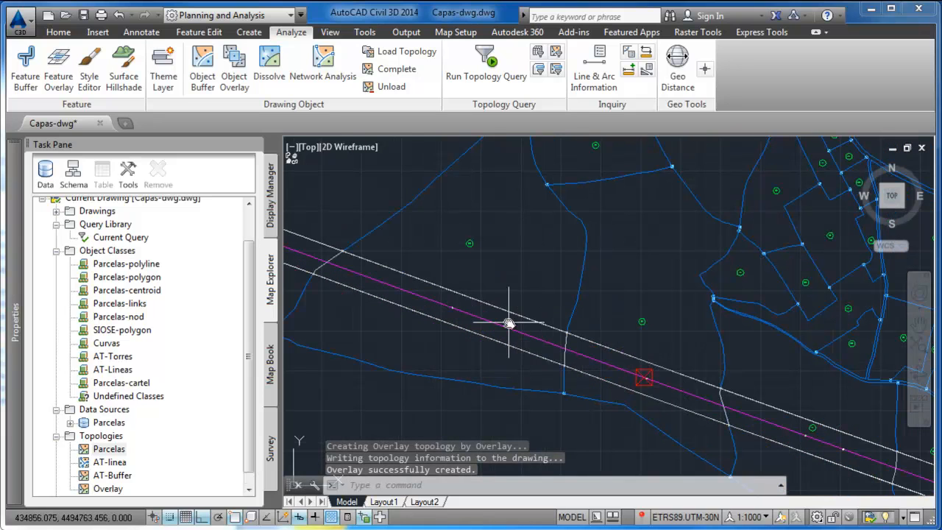
scroll(509, 322, up, 5)
scroll(684, 353, down, 7)
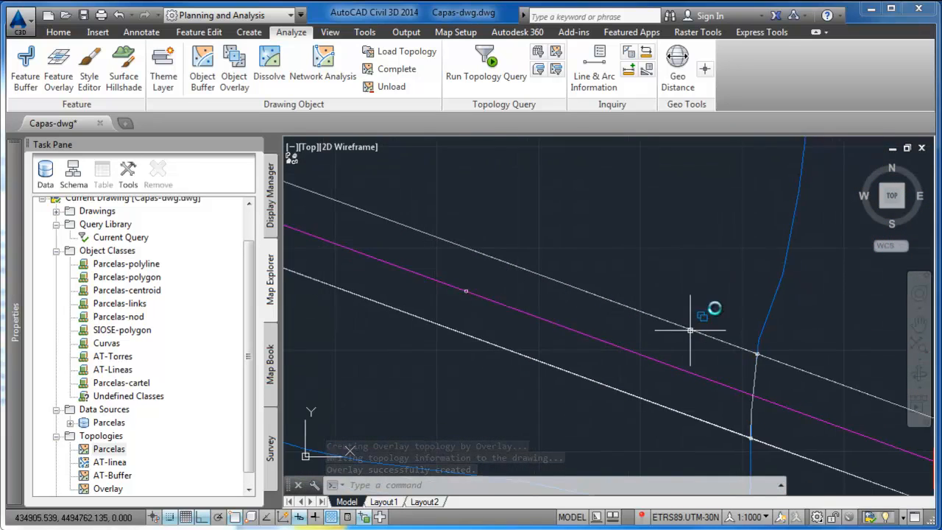
click(661, 333)
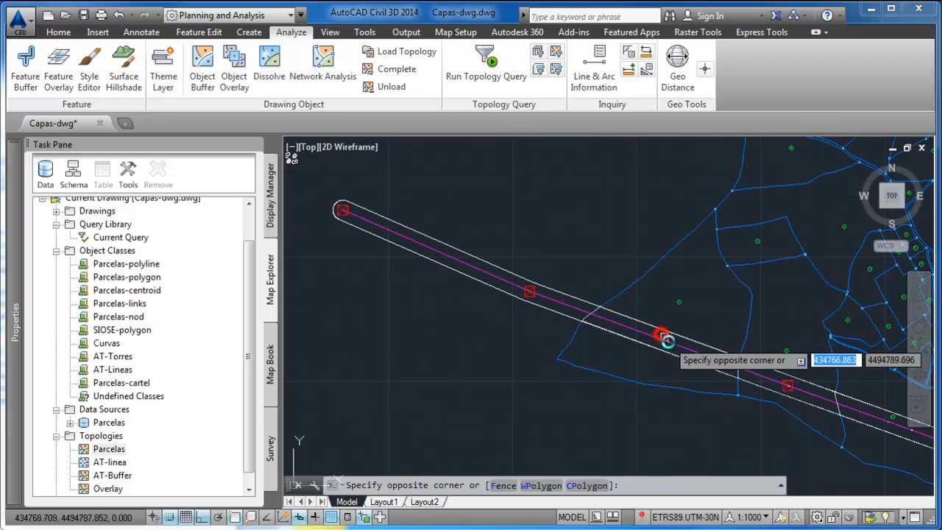
click(673, 345)
middle_drag(668, 297, 478, 260)
right_click(500, 250)
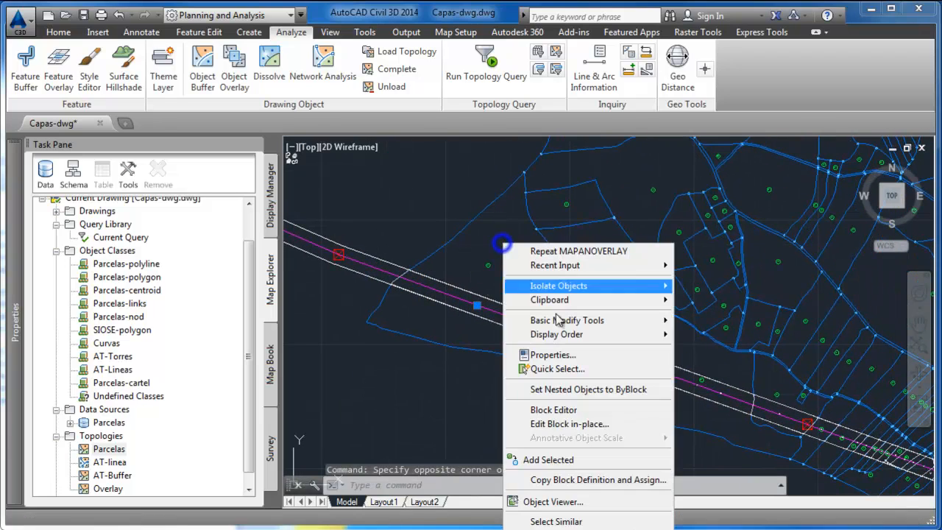
click(540, 517)
mouse_move(634, 327)
middle_down()
mouse_move(446, 240)
mouse_move(243, 244)
mouse_move(471, 265)
mouse_move(602, 311)
middle_up()
key(Escape)
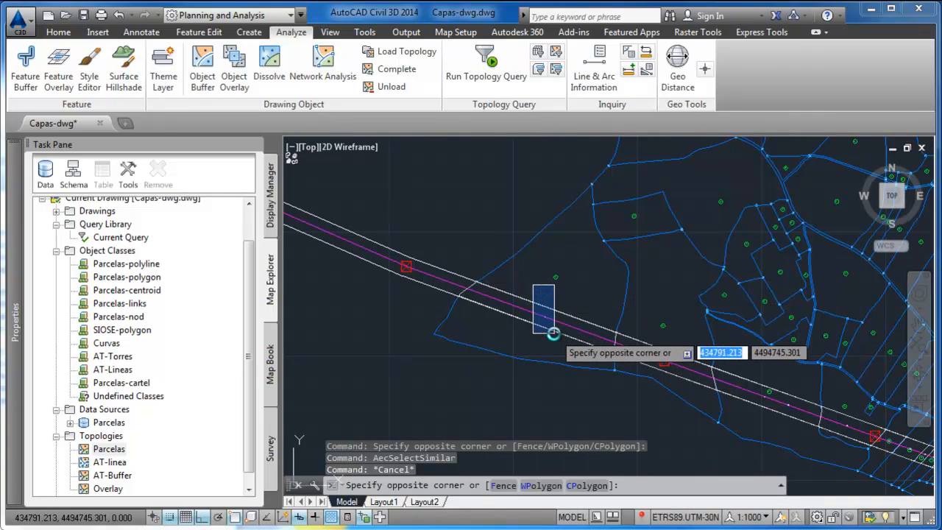
Step: Select the overlay centroid inside the buffer in the westernmost parcel and show its OD:Overlay and Topo:Overlay properties
click(561, 332)
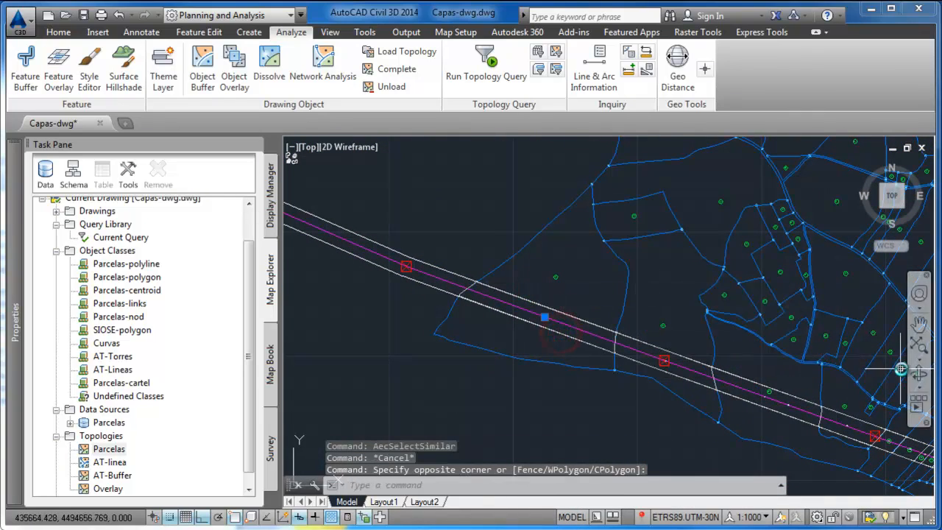
click(919, 344)
click(500, 337)
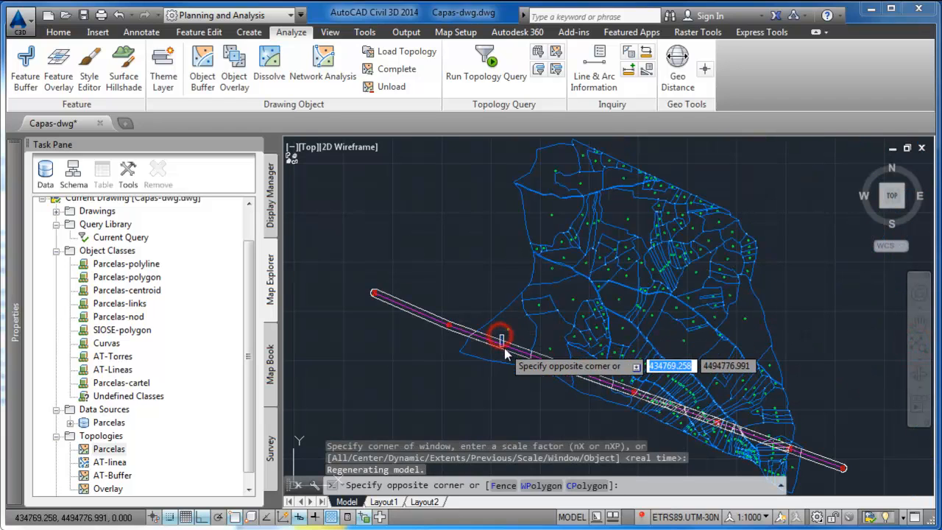
mouse_move(22, 332)
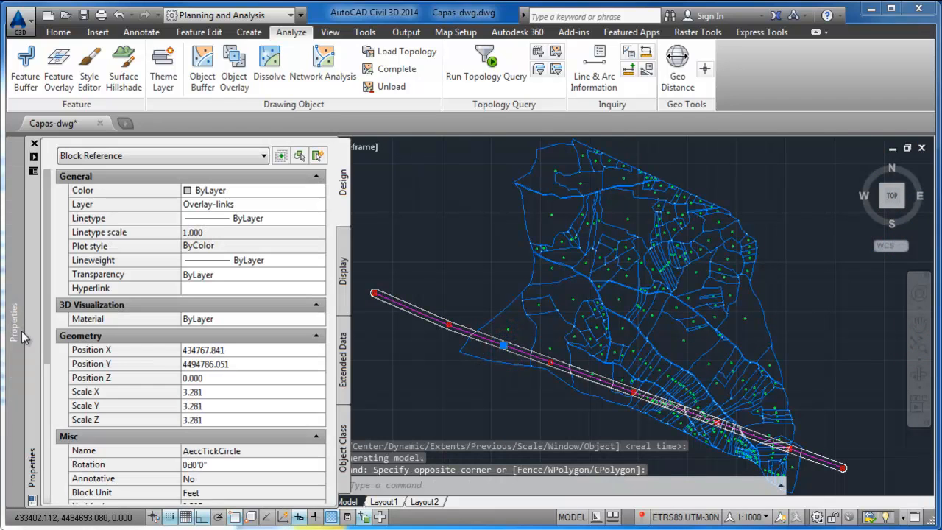
scroll(147, 412, down, 5)
scroll(153, 218, down, 2)
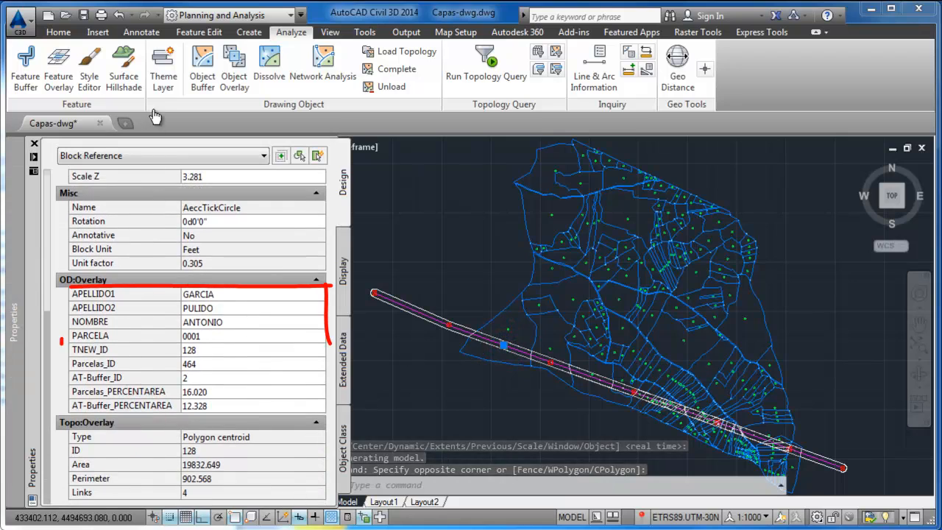
Step: Review the inherited owner fields APELLIDO1, APELLIDO2, NOMBRE and PARCELA in the centroid's Overlay object data
click(100, 295)
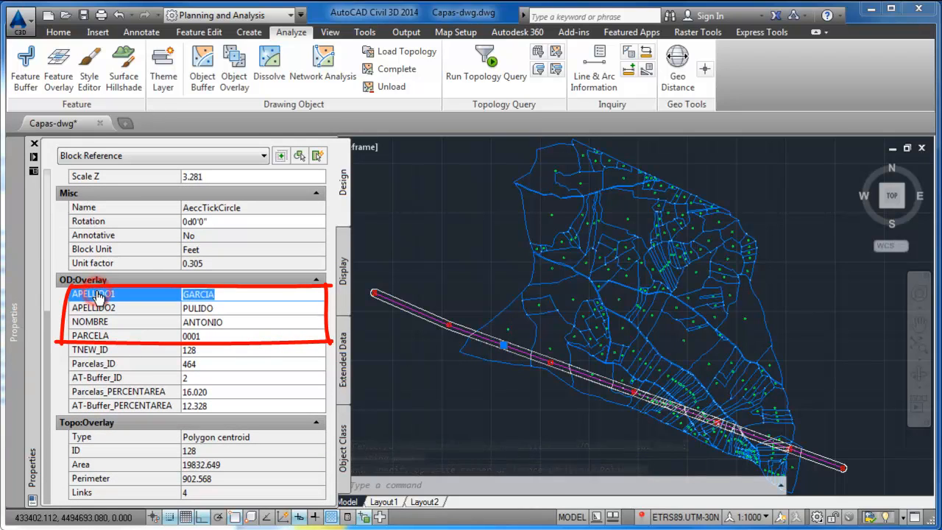
click(137, 308)
click(137, 322)
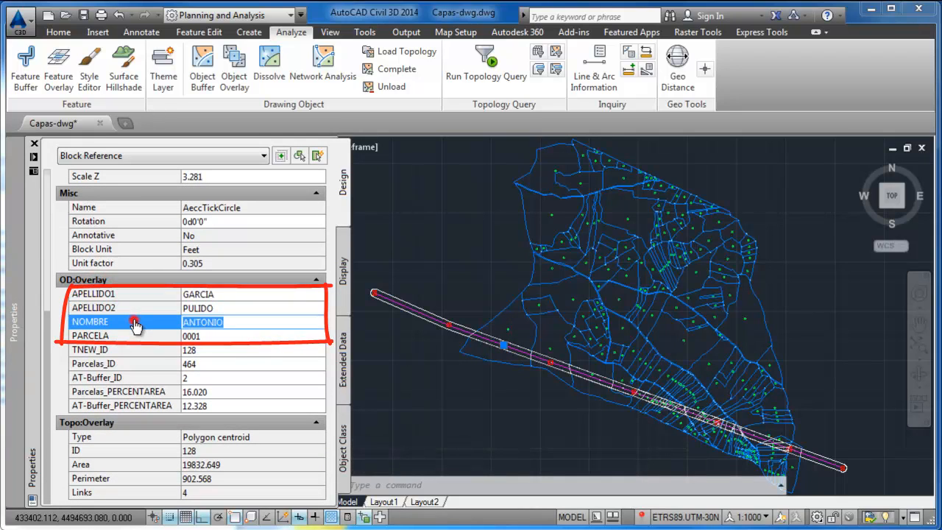
click(137, 335)
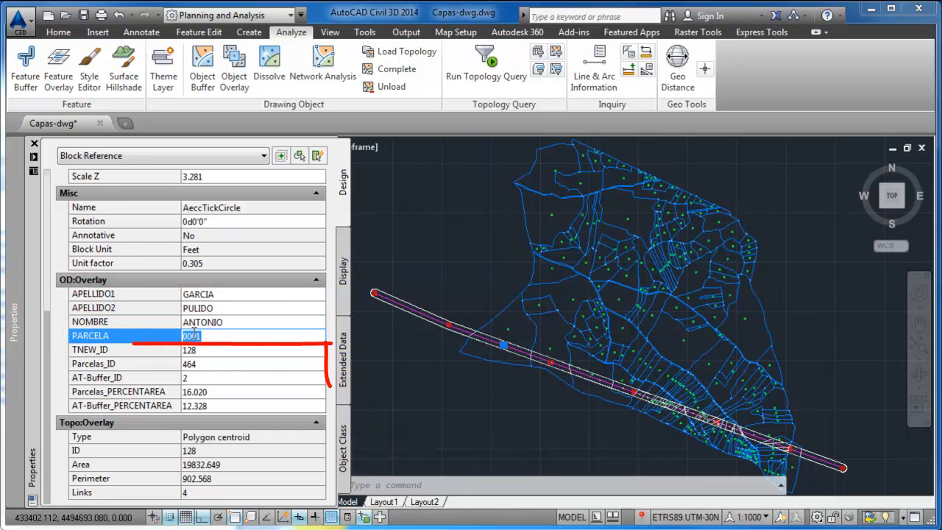
Step: Examine the TNEW_ID, Parcelas_ID and AT-Buffer_ID fields, comparing them with the centroid's Topo:Overlay ID, area and perimeter
click(151, 351)
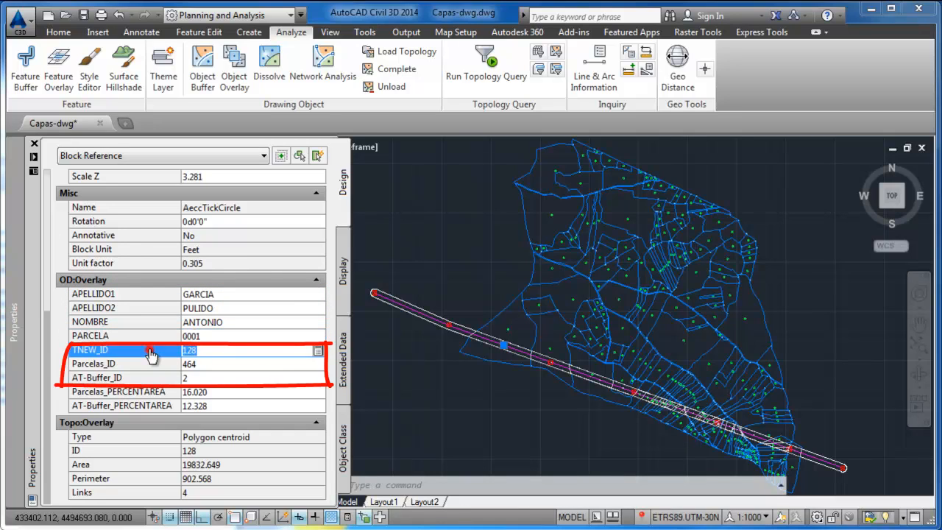
click(151, 363)
click(151, 377)
click(150, 351)
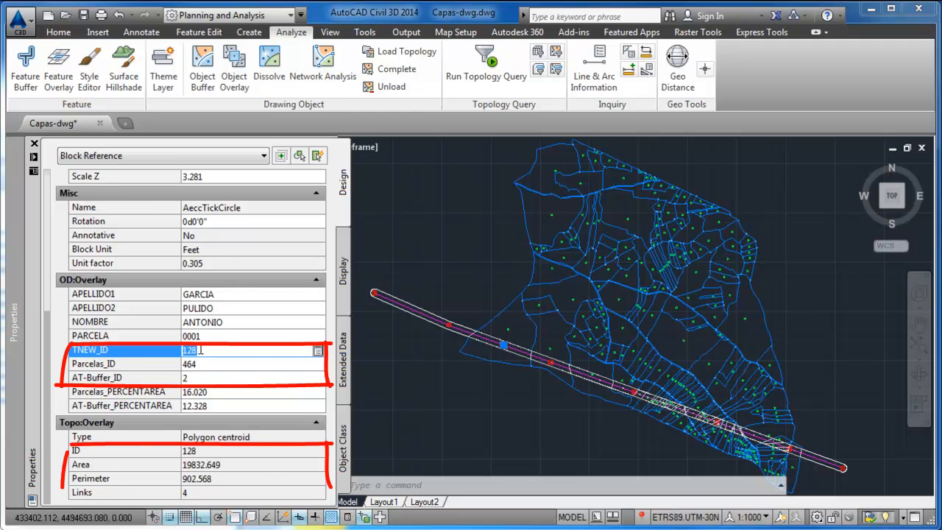
click(166, 451)
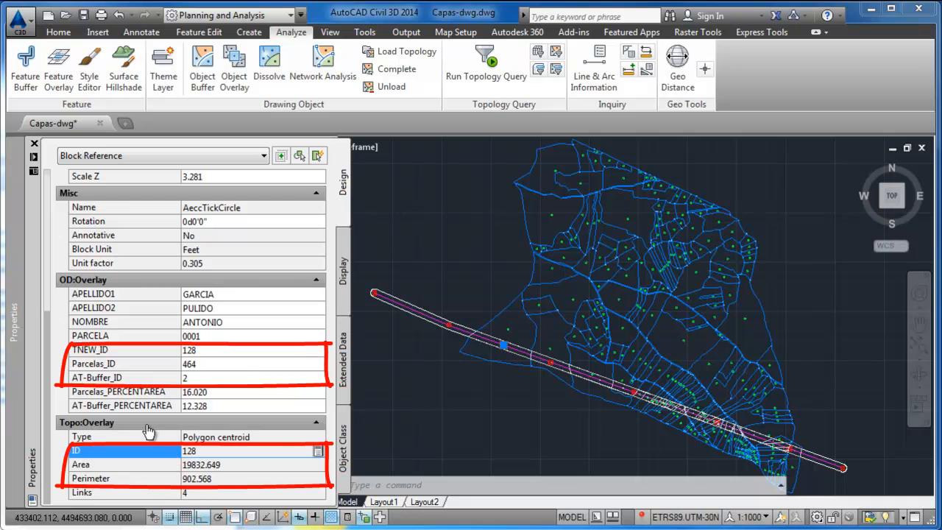
click(143, 466)
click(140, 478)
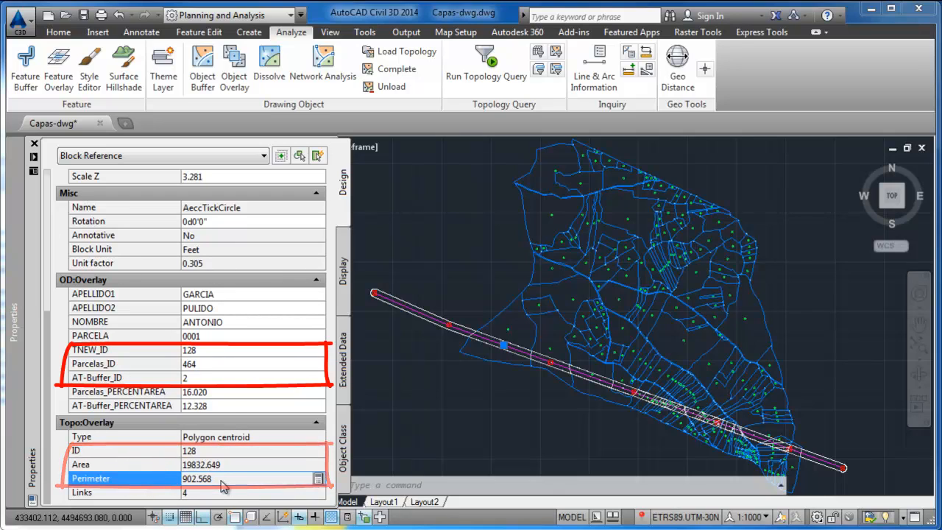
click(164, 368)
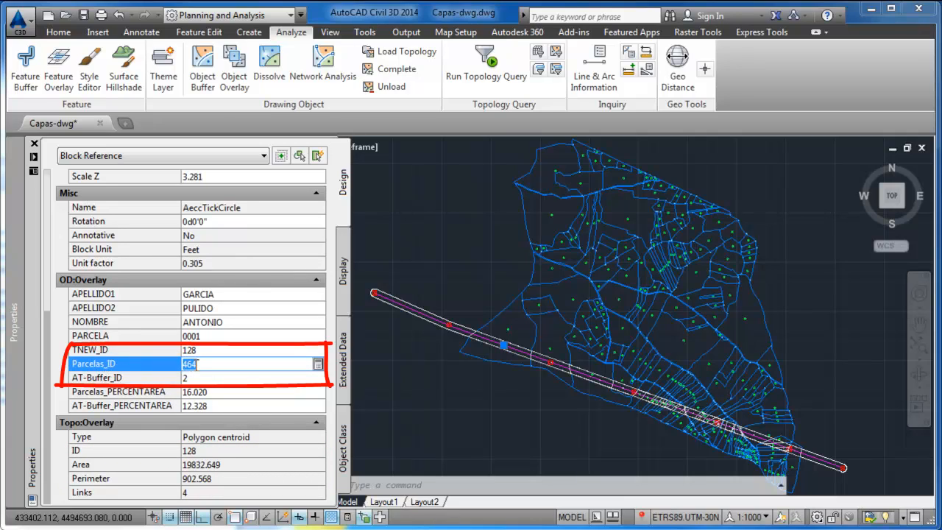
click(140, 379)
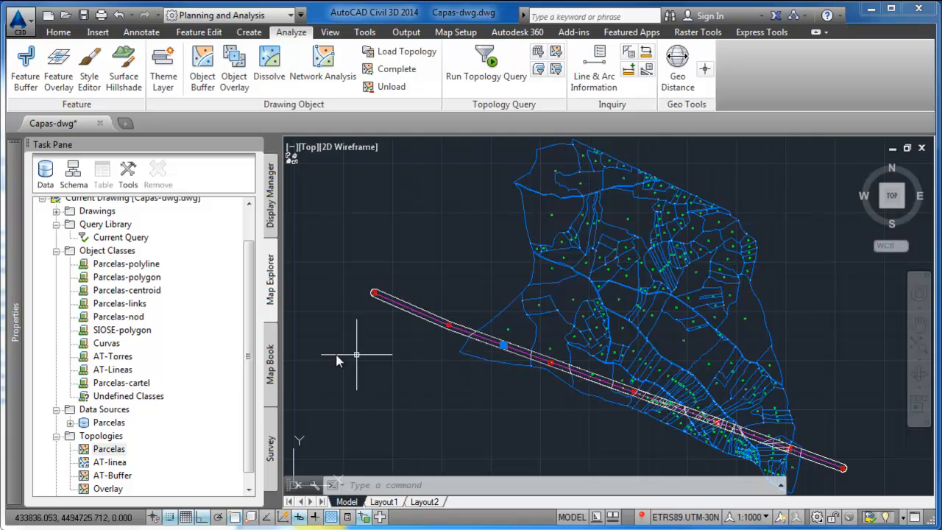
Step: Review the Parcelas_PERCENTAREA and AT-Buffer_PERCENTAREA fields of the same overlay centroid
mouse_move(22, 348)
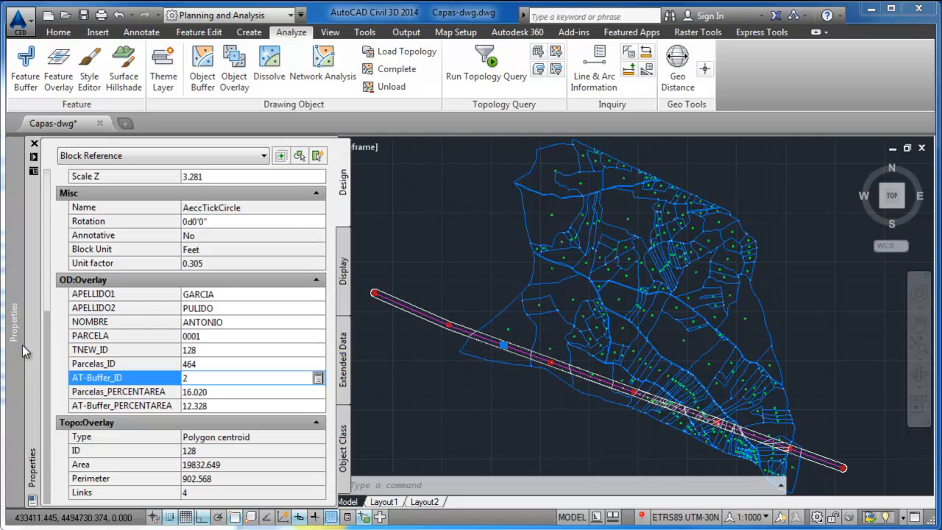
click(138, 394)
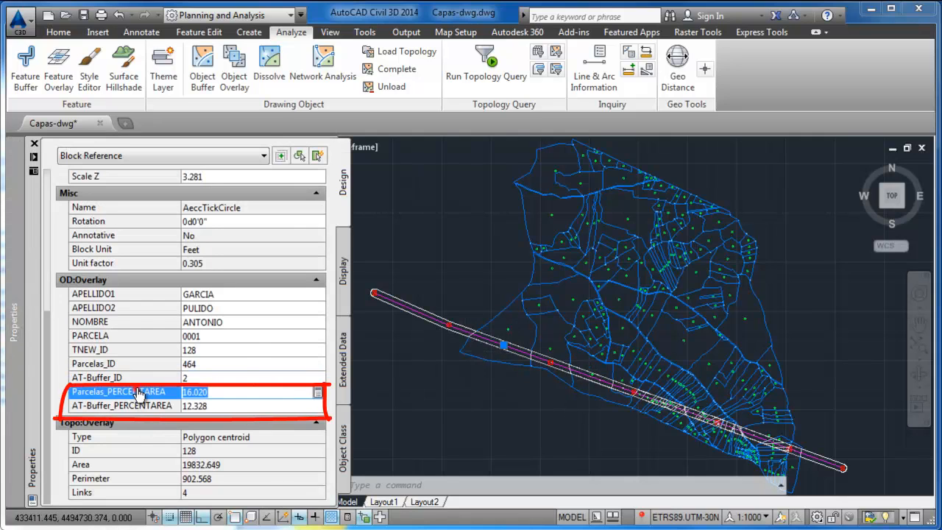
click(136, 408)
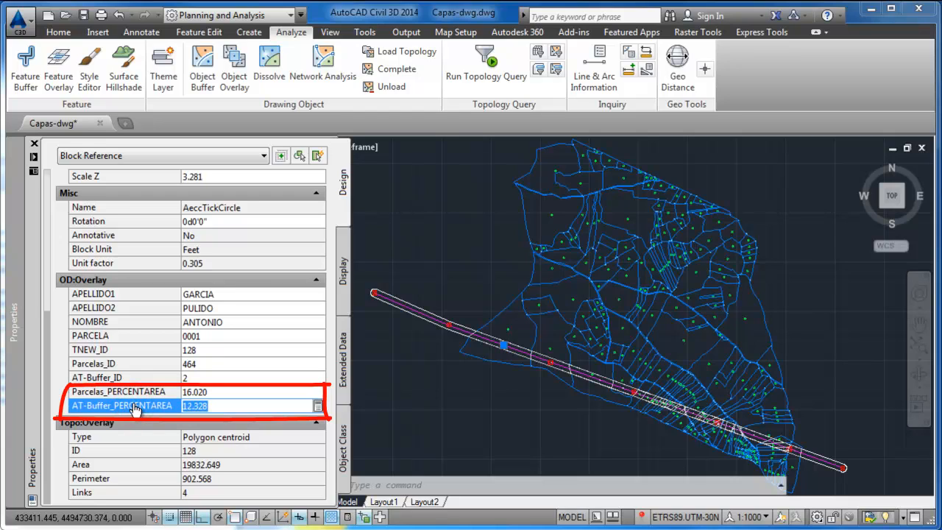
click(135, 395)
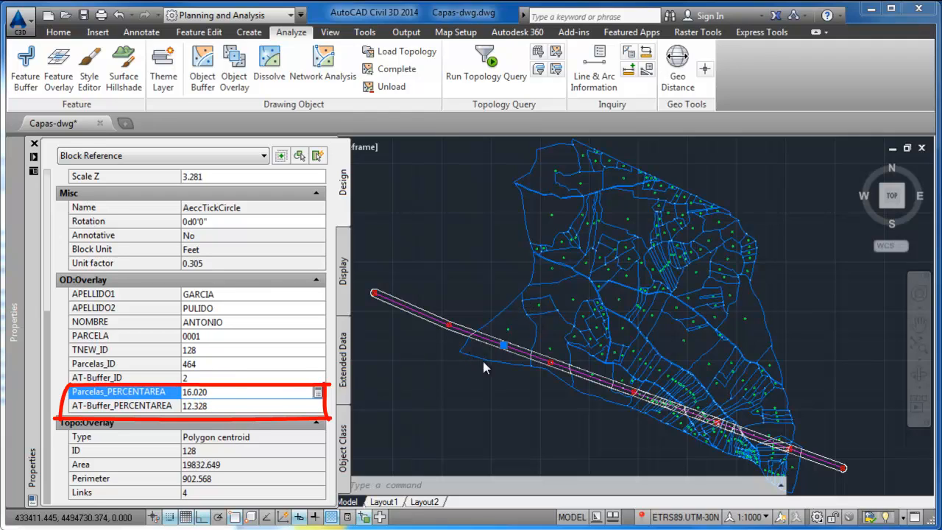
click(166, 408)
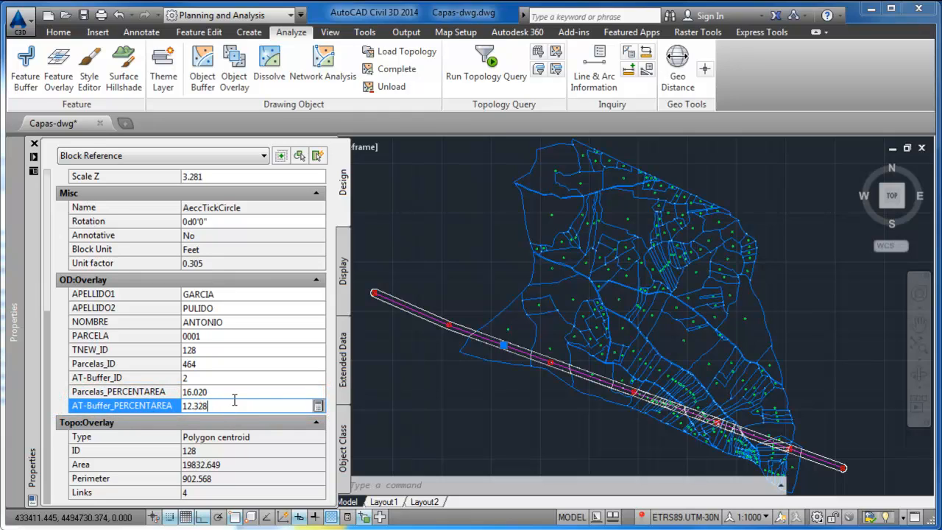
click(142, 419)
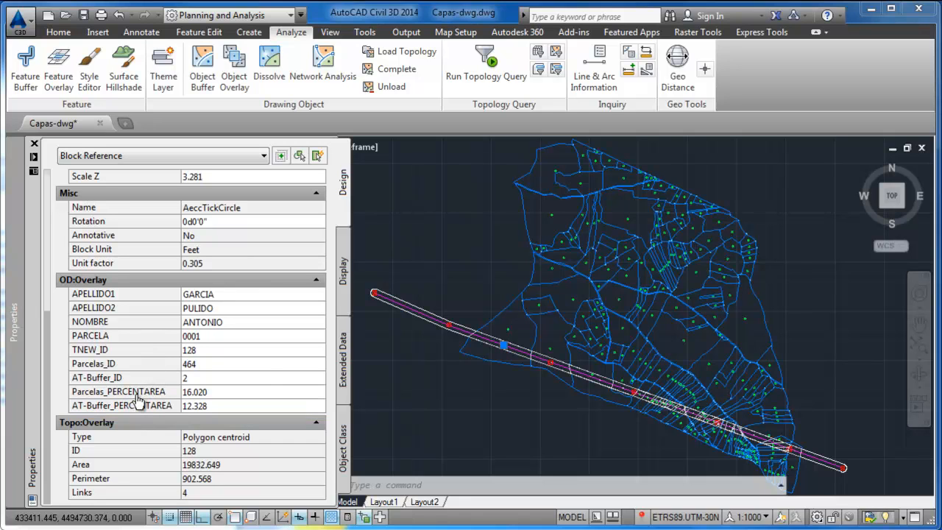
Step: Check the properties of the AT-Buffer centroid on the power line farther east, and clear the selection
scroll(553, 361, up, 2)
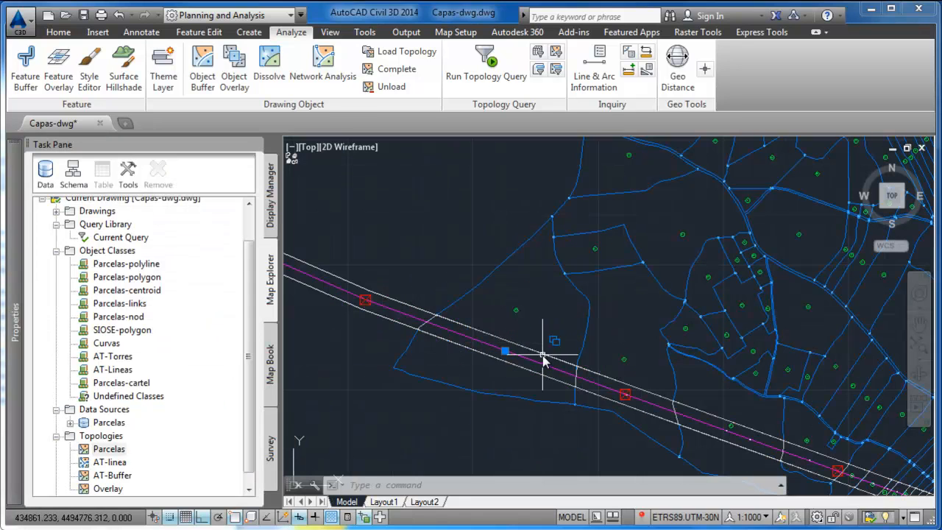
scroll(530, 346, up, 2)
key(Escape)
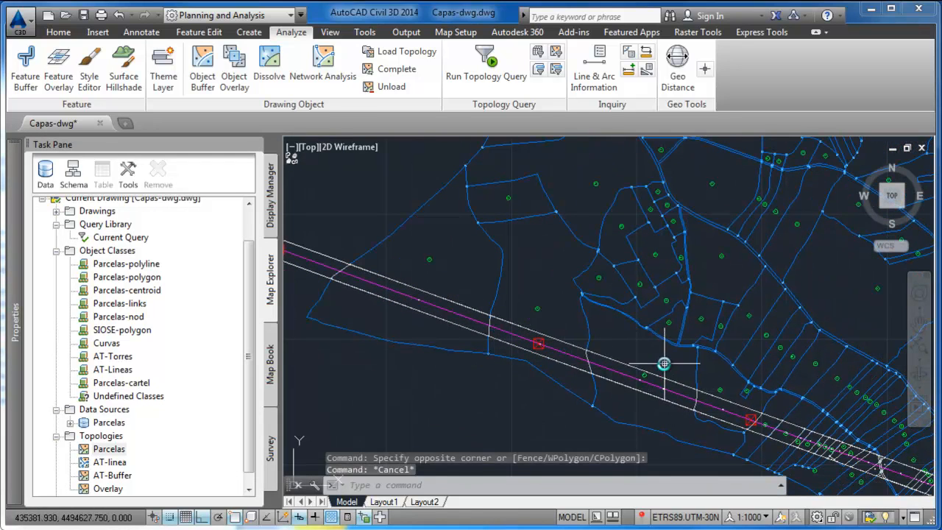
click(658, 368)
click(667, 401)
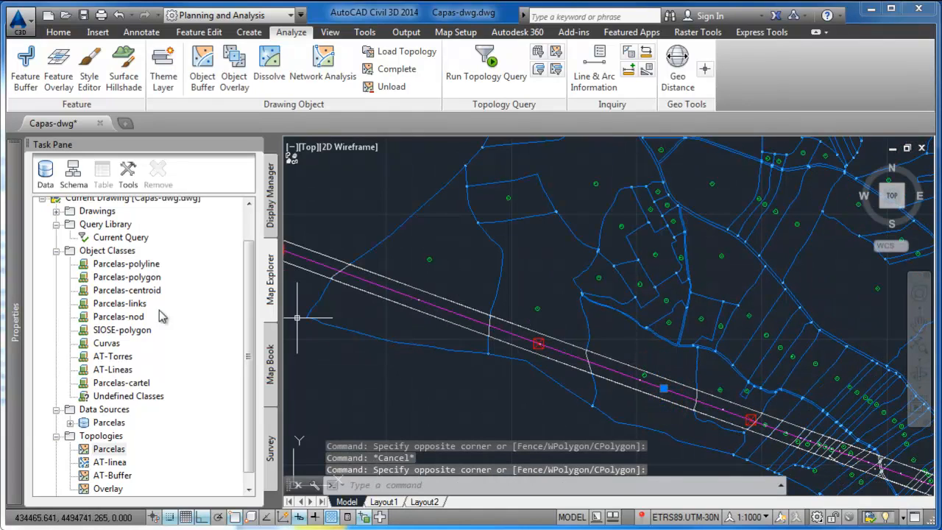
mouse_move(26, 315)
scroll(132, 437, down, 3)
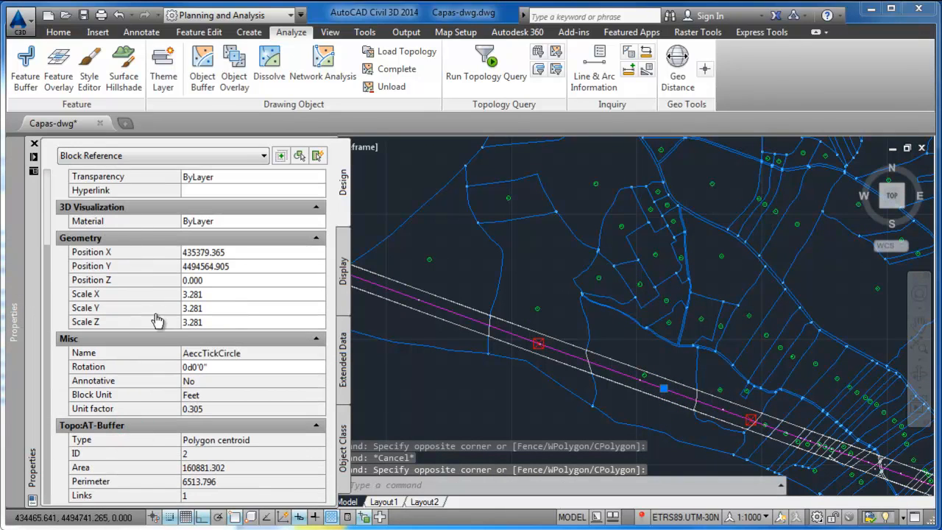
key(Escape)
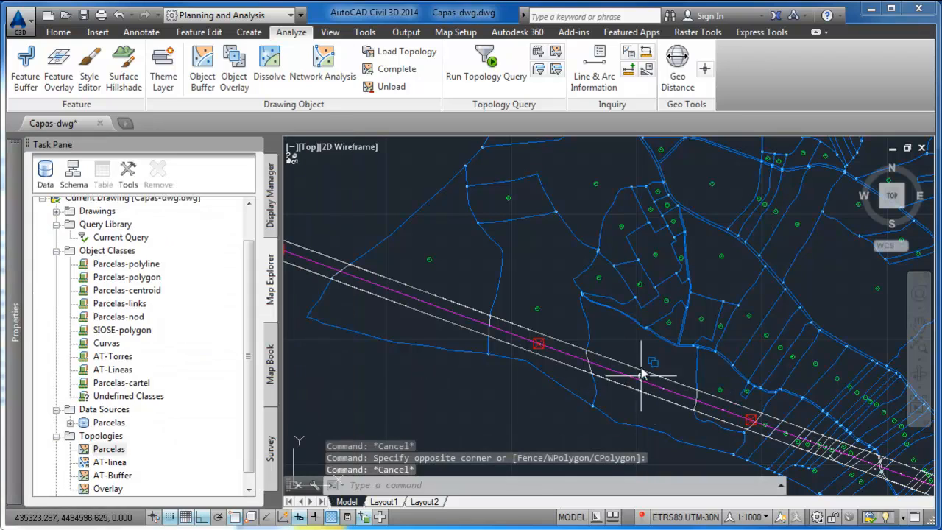
Step: Review the owner fields and area percentages in the object data of the Overlay centroid between the two marked towers, and clear the selection
click(635, 360)
click(641, 395)
mouse_move(23, 343)
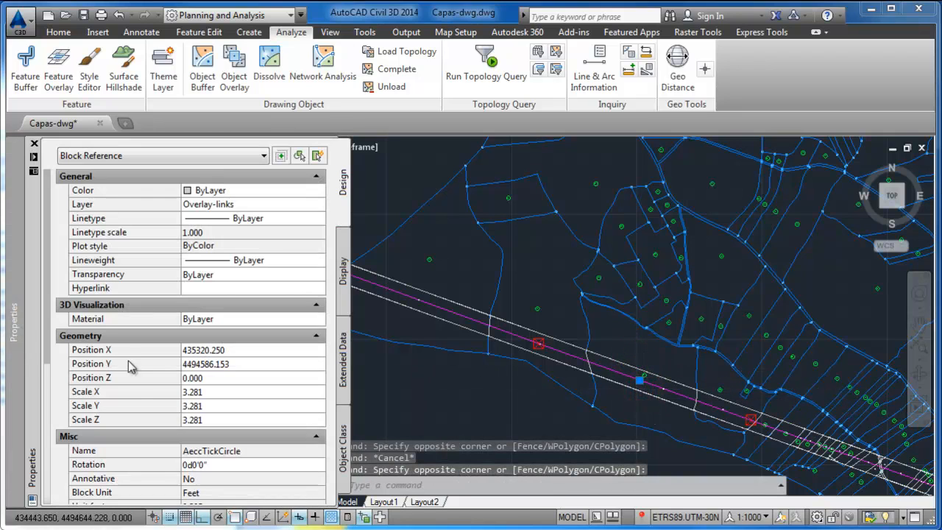
scroll(135, 435, down, 7)
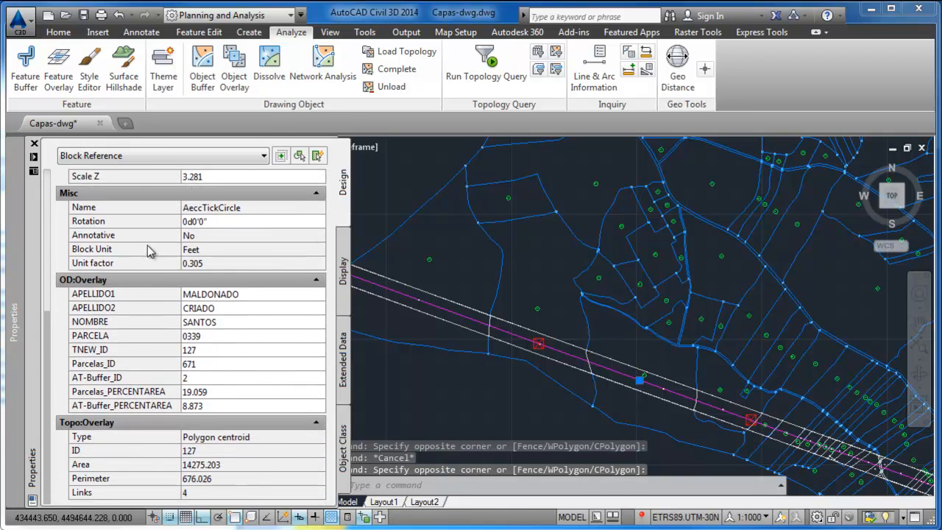
click(147, 295)
click(147, 309)
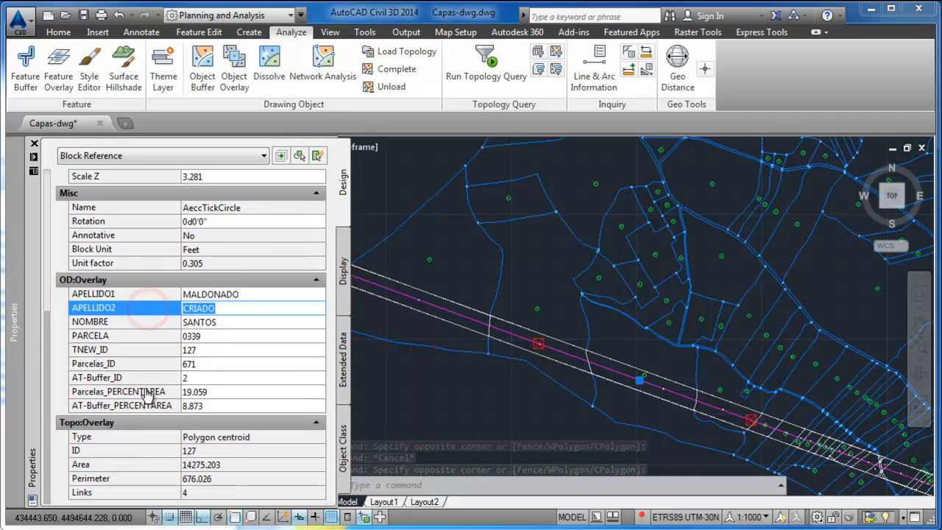
click(144, 407)
click(464, 393)
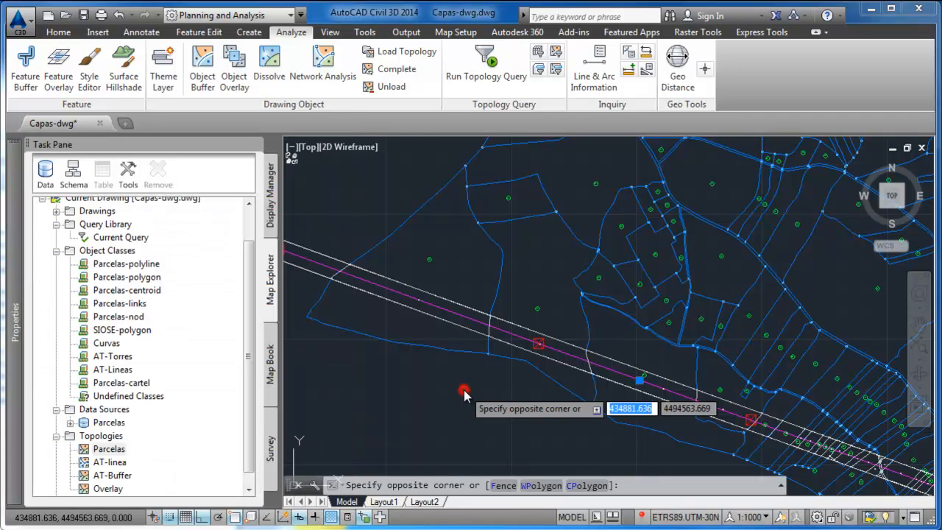
key(Escape)
Step: Start defining a new object class, using the Overlay centroid on the power line in the westernmost parcel as the example object
click(920, 343)
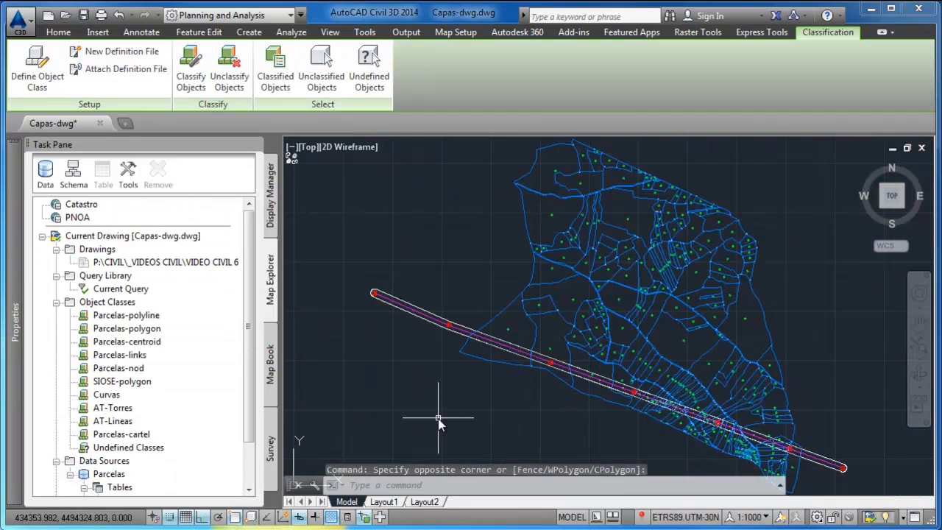
right_click(114, 303)
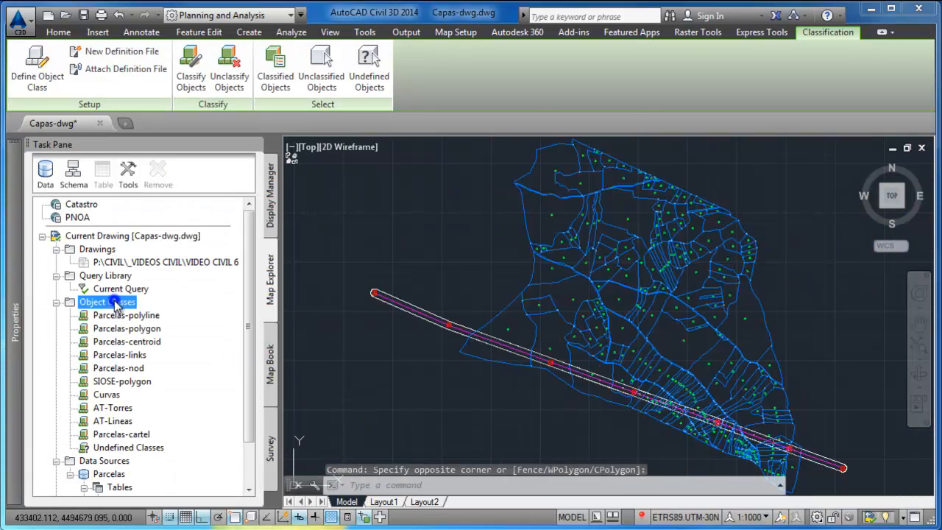
click(189, 434)
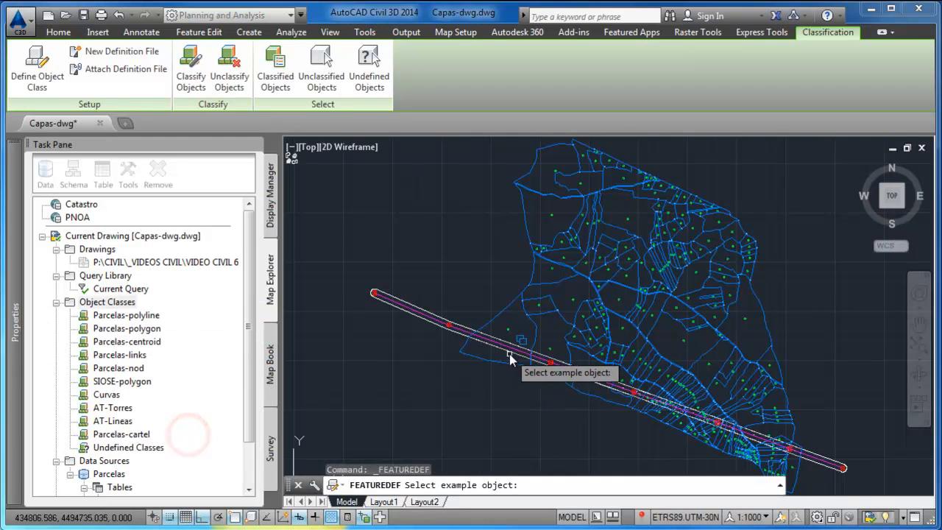
scroll(500, 346, up, 4)
click(479, 322)
click(488, 332)
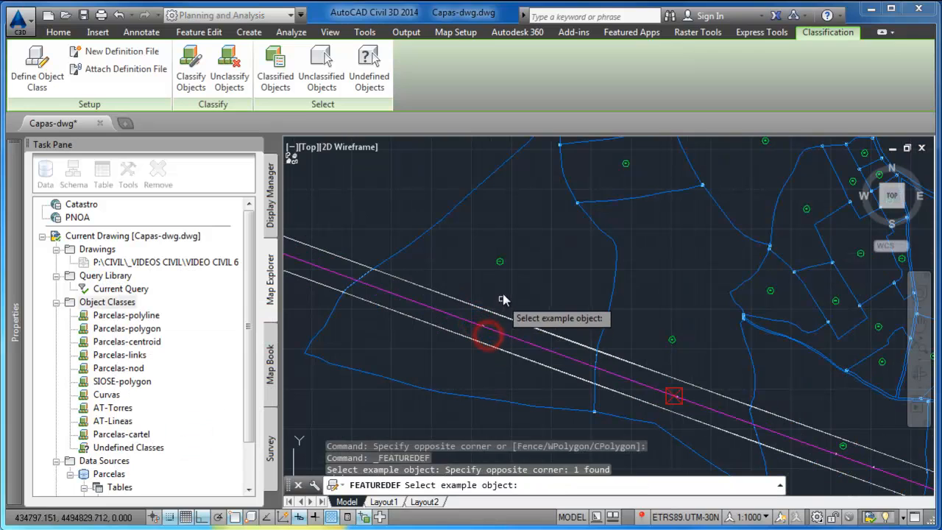
right_click(505, 295)
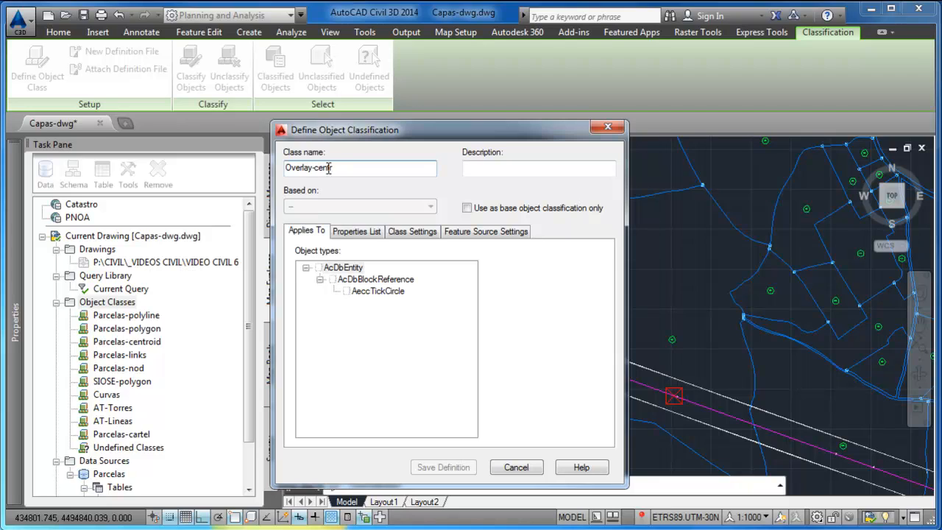
Step: Name the class Overlay-centroid and apply it to the AeccTickCircle, AcDbBlockReference and AcDbEntity object types
click(346, 291)
click(332, 279)
click(318, 267)
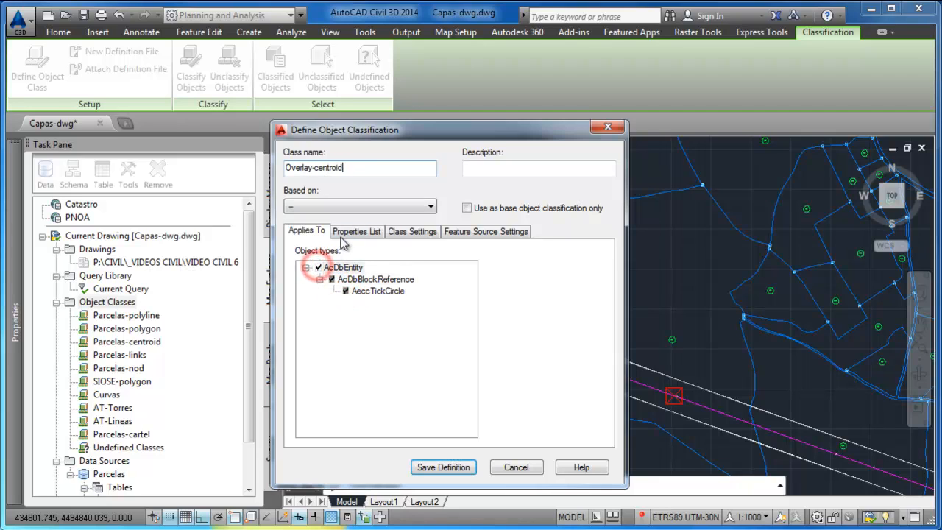
Step: Include the general properties Color and Layer in the Overlay-centroid class definition
click(343, 233)
click(332, 279)
click(332, 291)
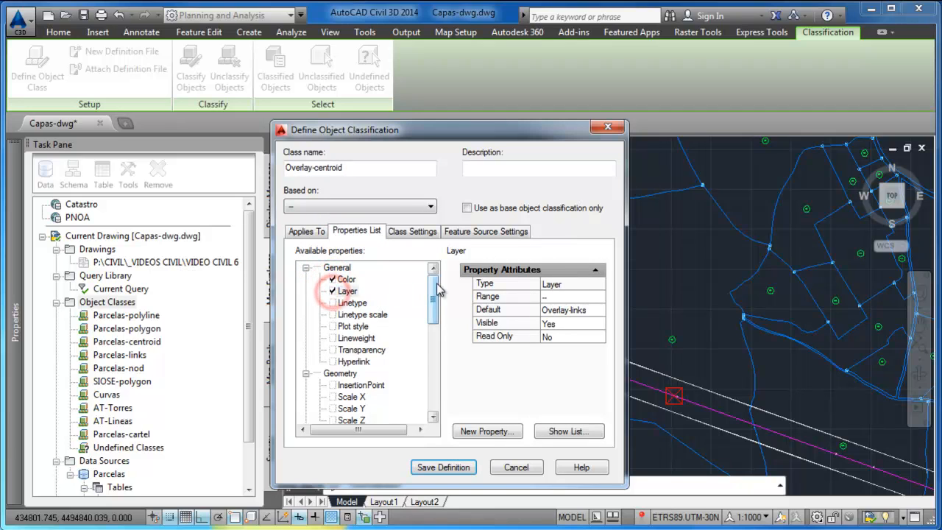
Step: Include all nine OD:Overlay fields in the class, from APELLIDO1 through AT-Buffer_PERCENTAREA
scroll(438, 289, down, 5)
click(332, 303)
click(332, 315)
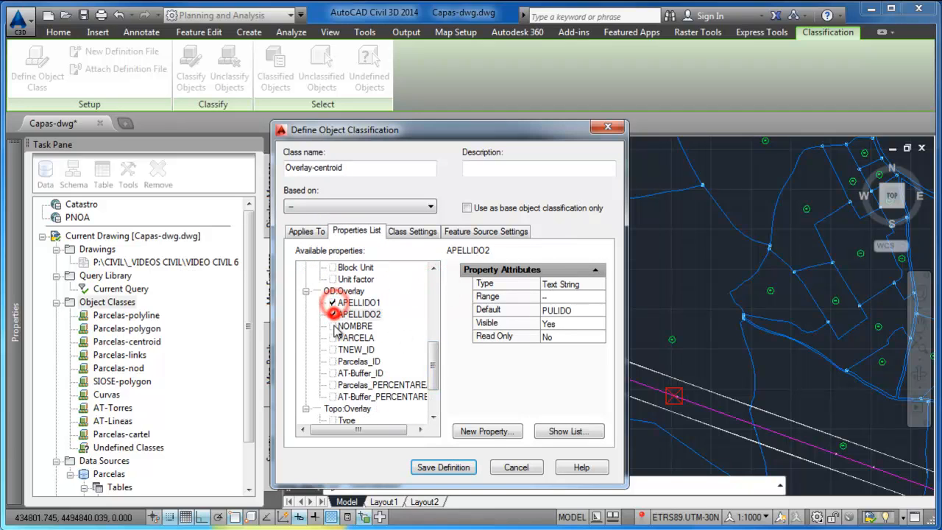
click(332, 326)
click(332, 338)
click(332, 349)
click(332, 361)
click(332, 349)
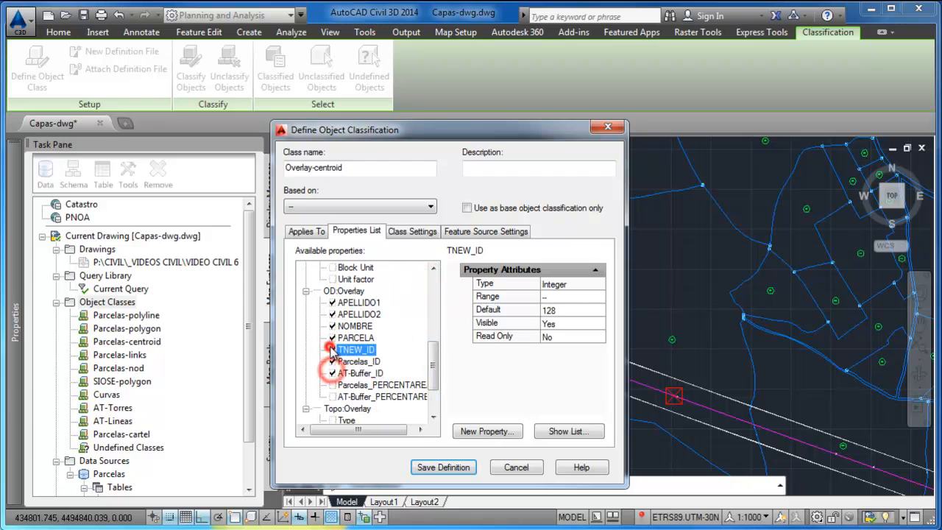
click(332, 374)
click(332, 385)
click(332, 397)
Step: Include the Topo:Overlay properties Type, ID, Area, Perimeter and Links in the class definition
scroll(434, 369, down, 3)
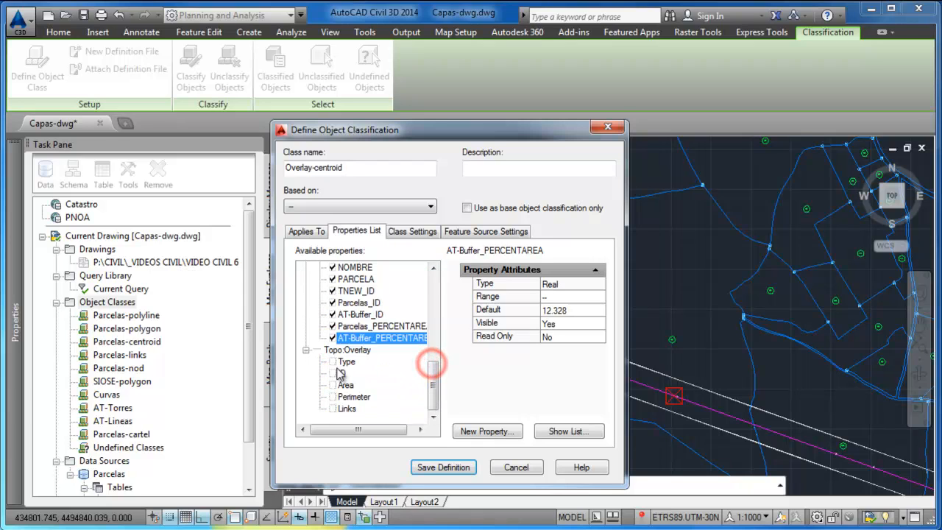
click(332, 361)
click(332, 373)
click(332, 385)
click(332, 397)
click(333, 409)
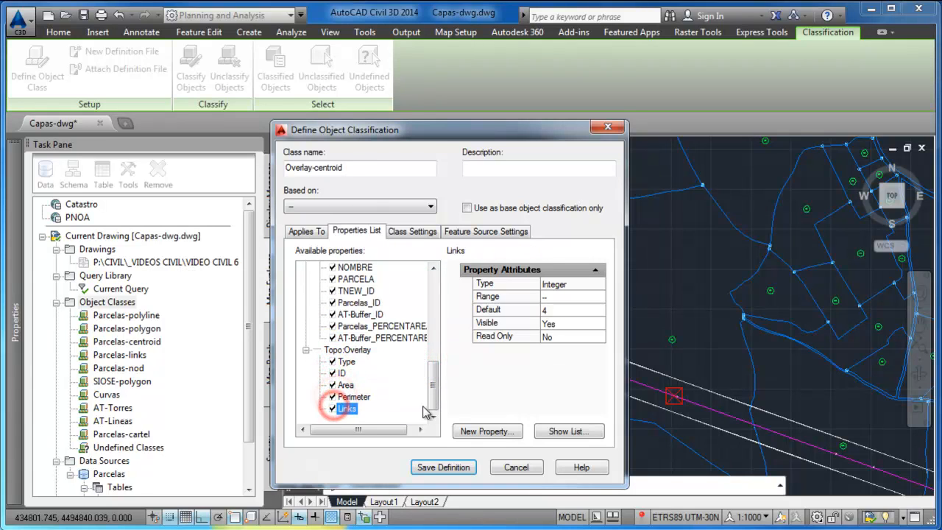
drag(433, 386, 433, 272)
Step: Use the standard class icon, set the create method to Block with the AeccTickCircle block, and save the class definition
click(412, 231)
click(338, 301)
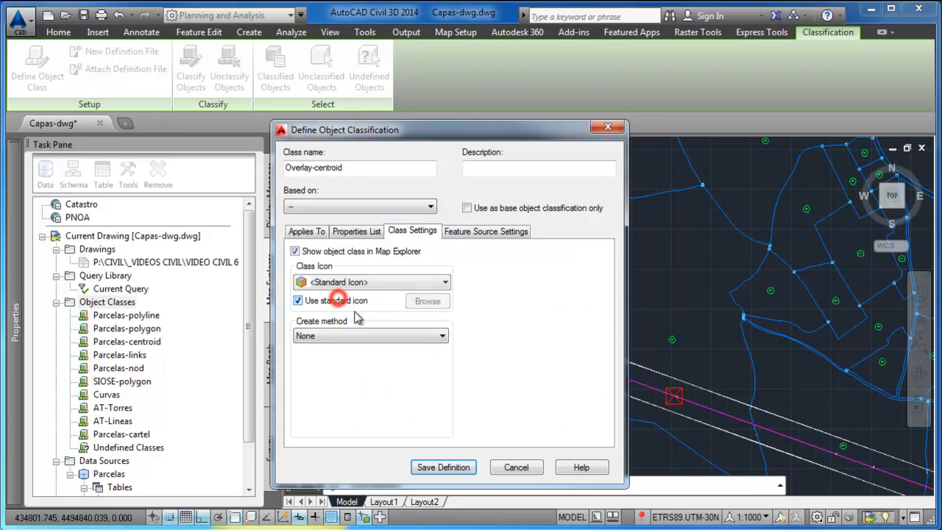
click(353, 336)
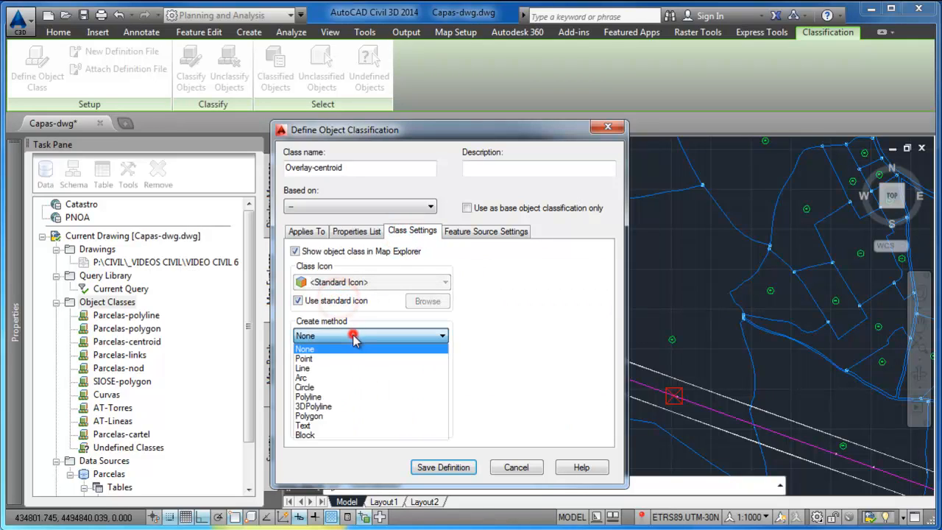
click(307, 435)
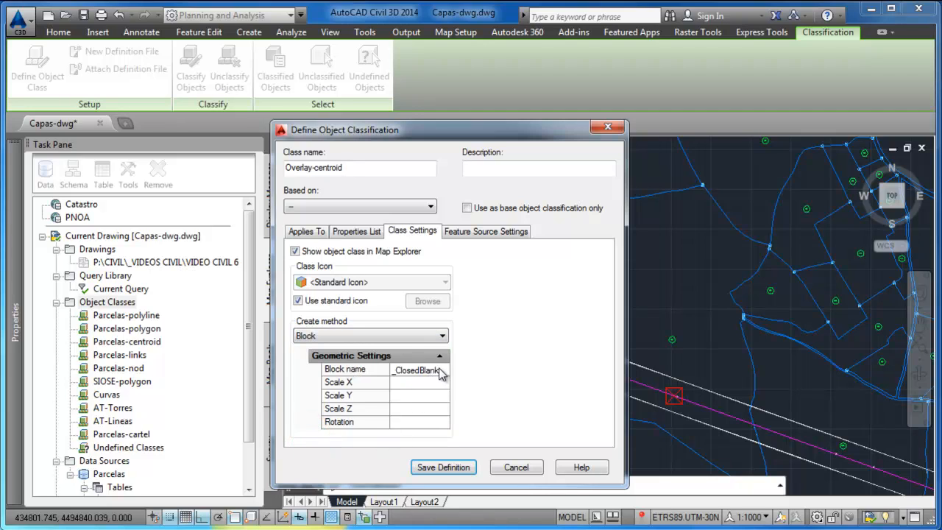
click(438, 372)
click(444, 369)
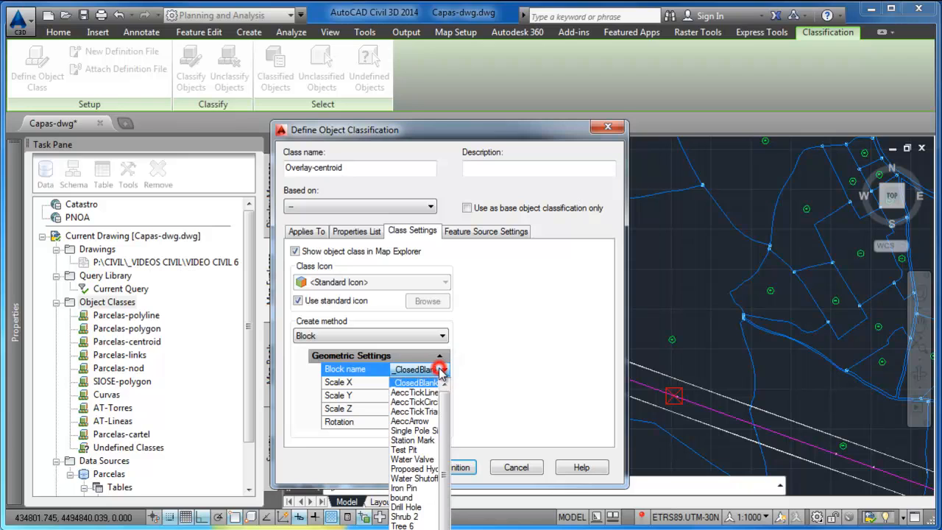
click(427, 403)
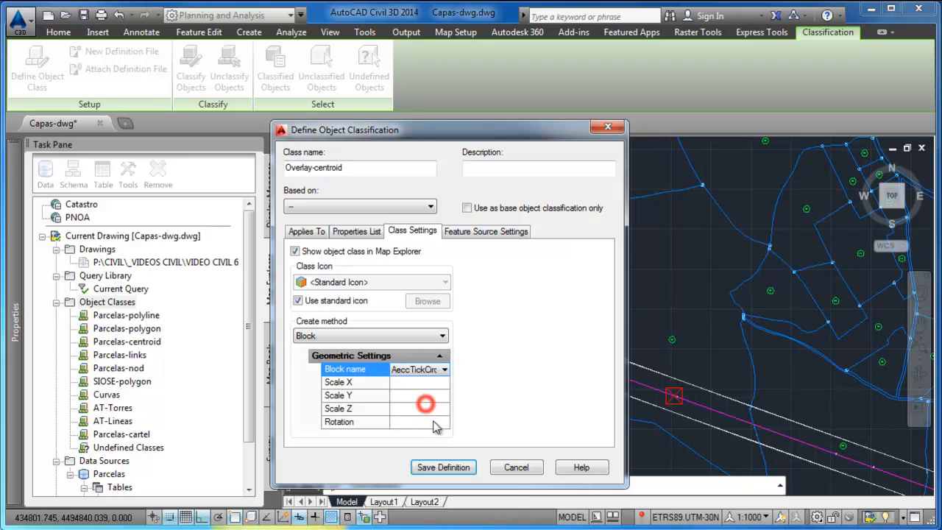
click(438, 470)
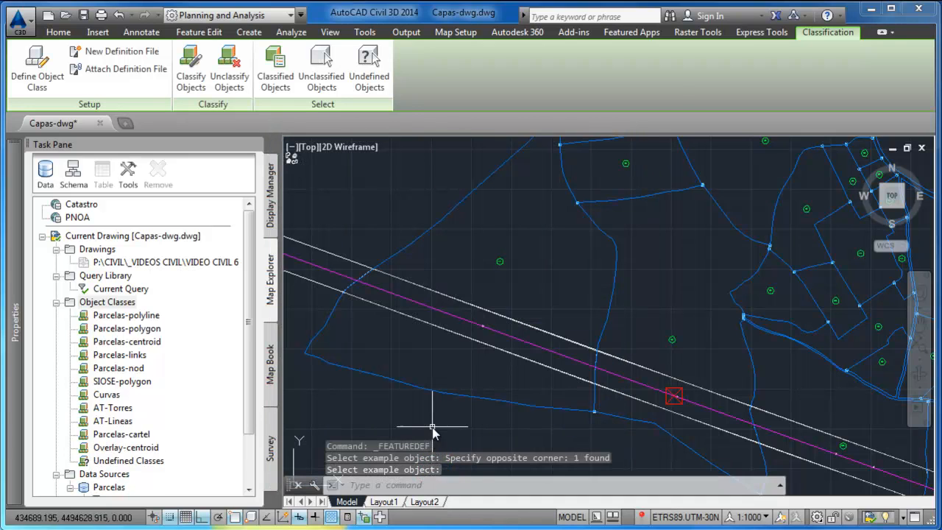
Step: Select one Overlay centroid on the power line and extend the selection to all similar centroids
click(917, 331)
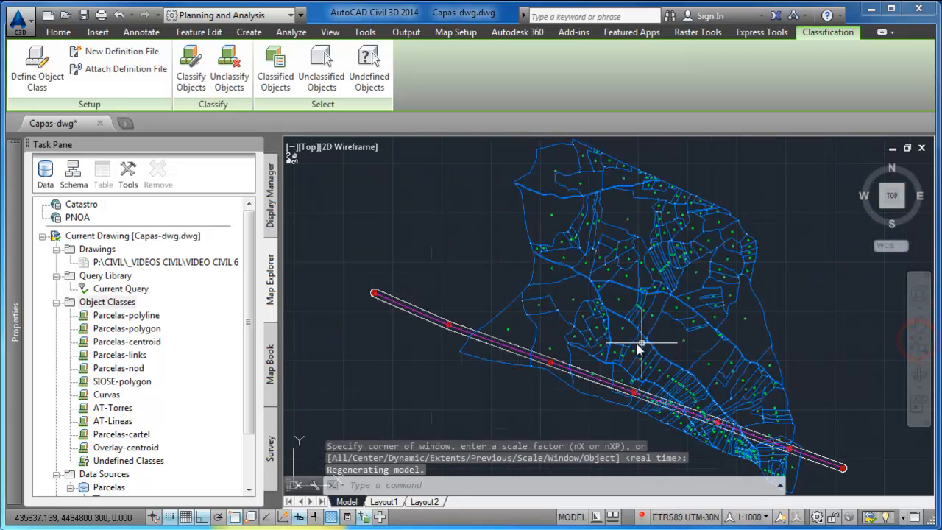
click(501, 335)
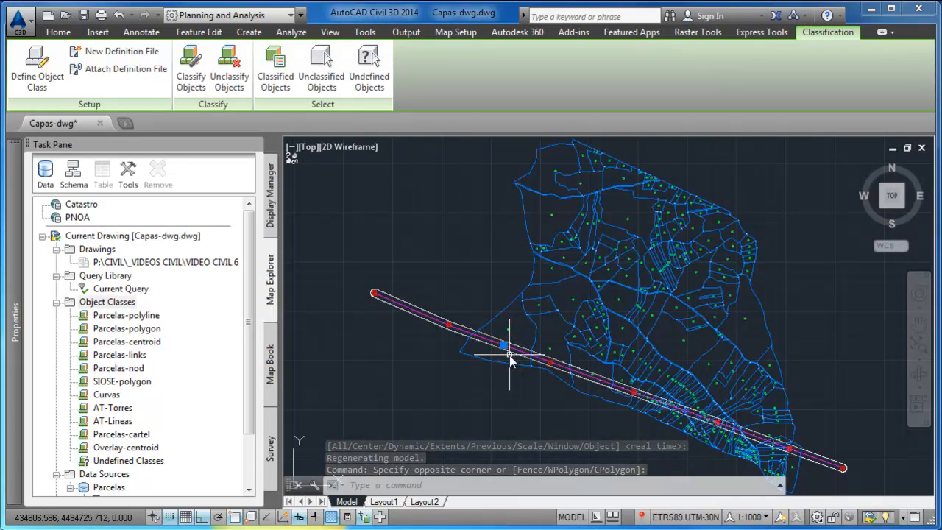
right_click(511, 359)
click(560, 528)
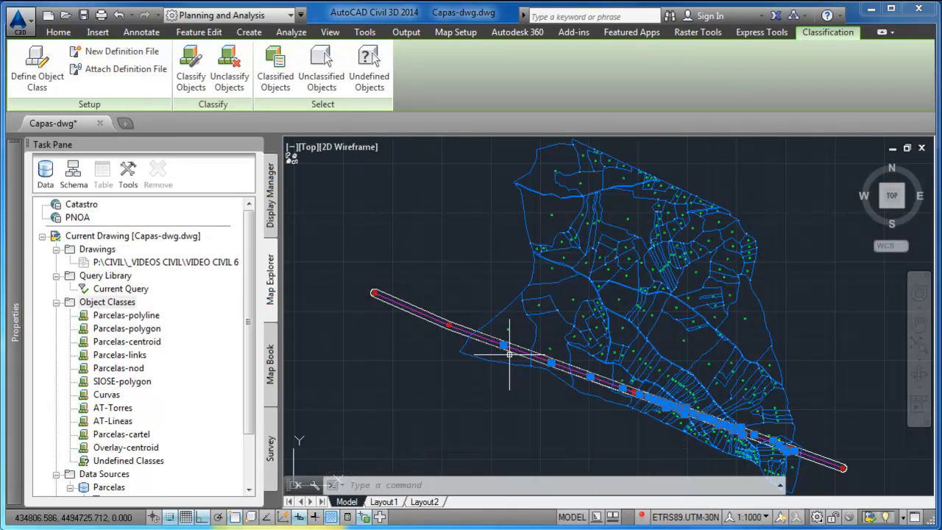
Step: Classify the selected centroids under the Overlay-centroid object class and clear the selection
right_click(144, 447)
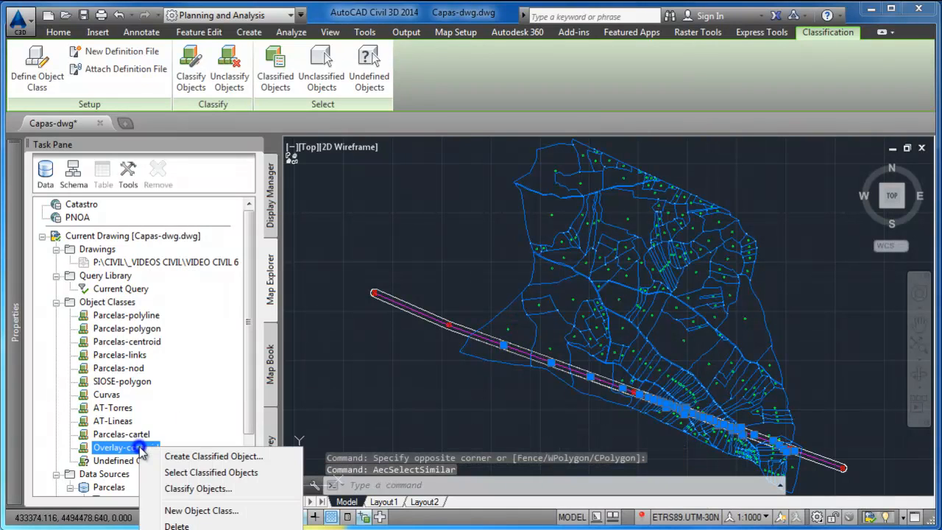
click(201, 488)
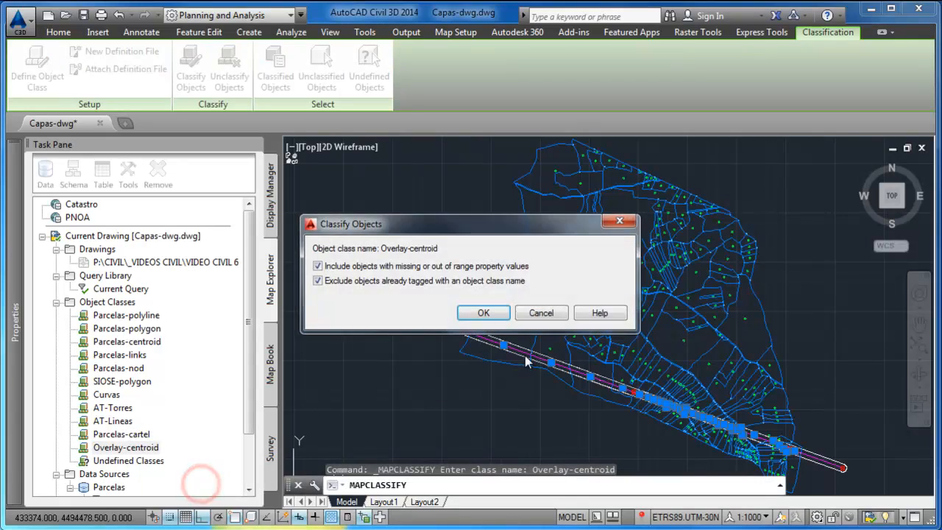
click(489, 313)
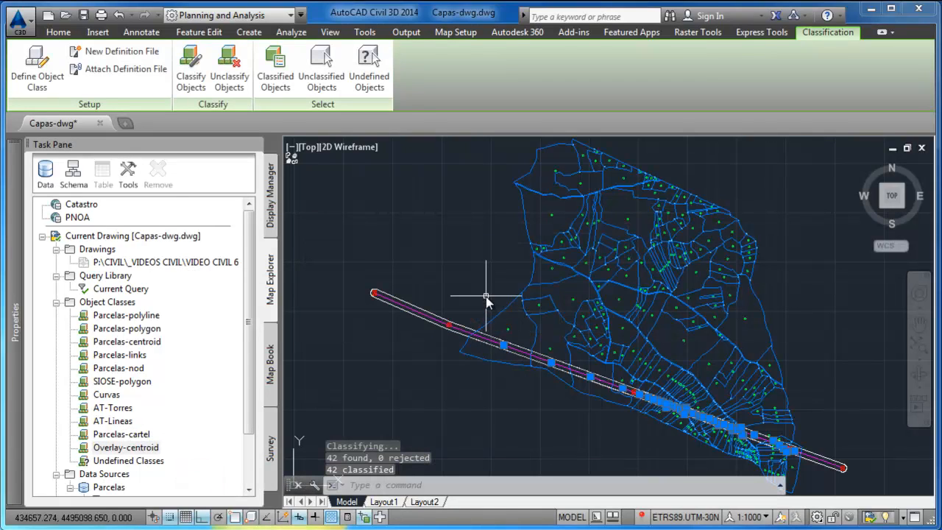
key(Escape)
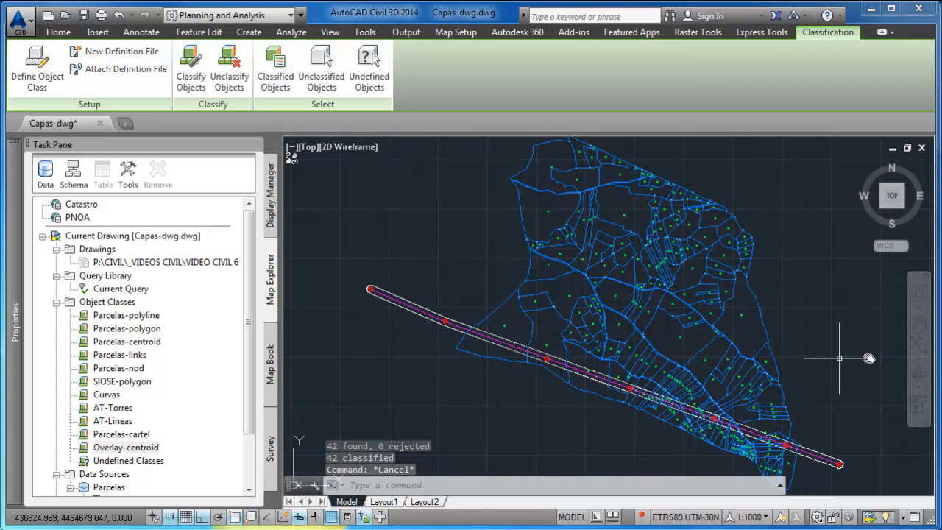
Step: Run MAPEXPORT and set the output to an Autodesk SDF file named Parcelas in the sdf folder
click(920, 348)
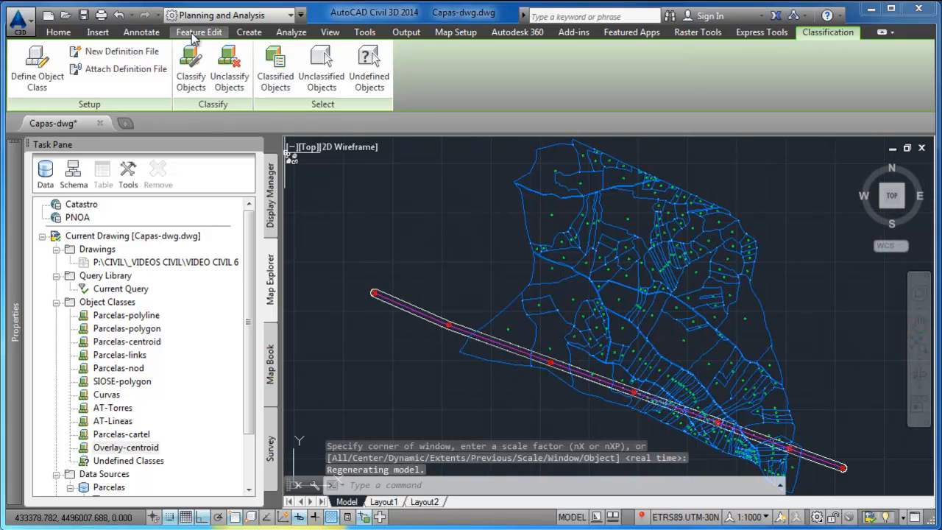
click(248, 33)
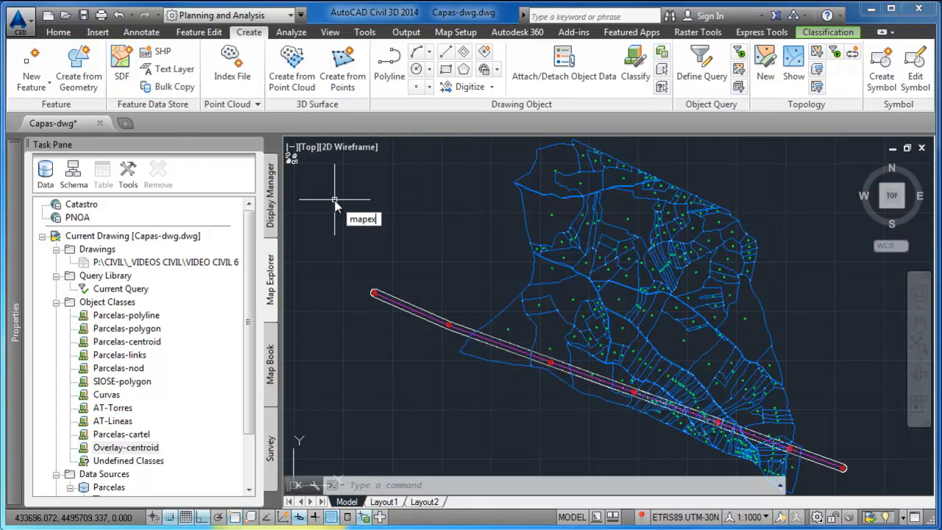
key(Return)
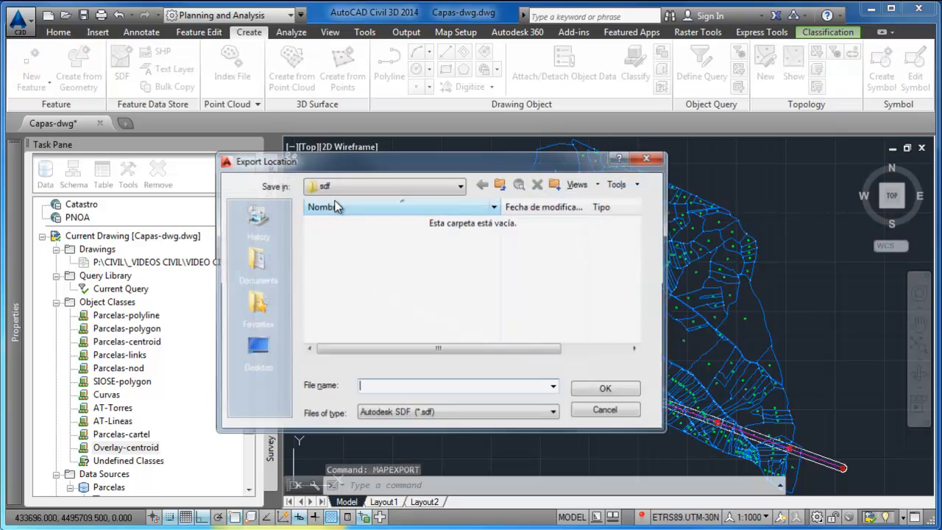
click(369, 390)
text(Parcelas)
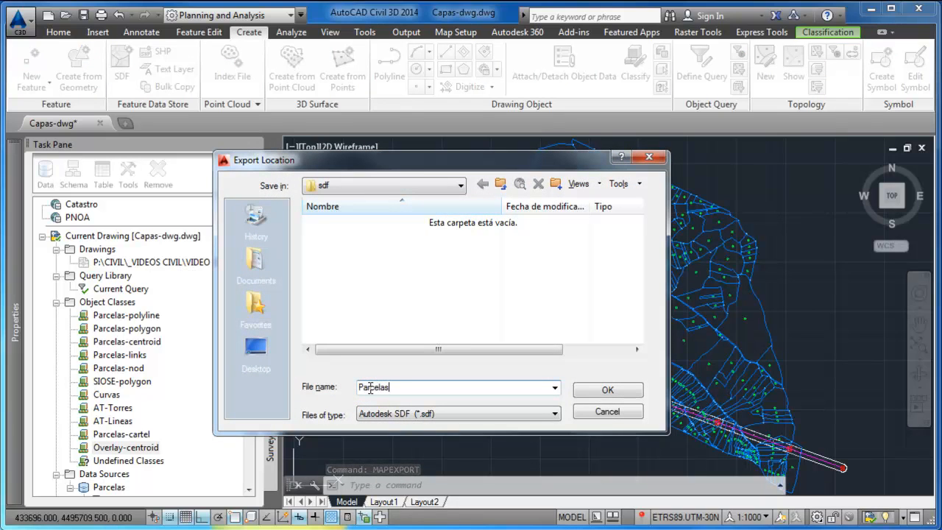
click(598, 393)
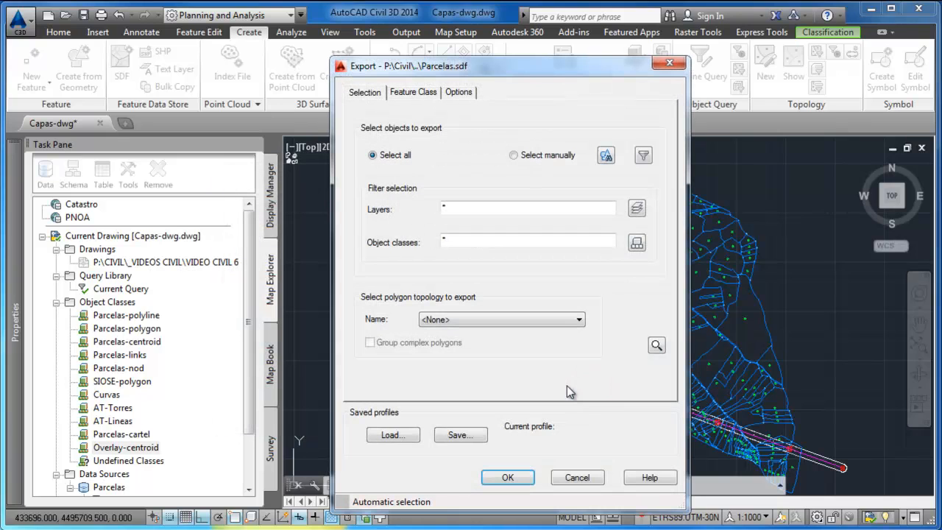
Step: Choose the Parcelas polygon topology for export and create multiple feature classes based on Object Class
click(560, 319)
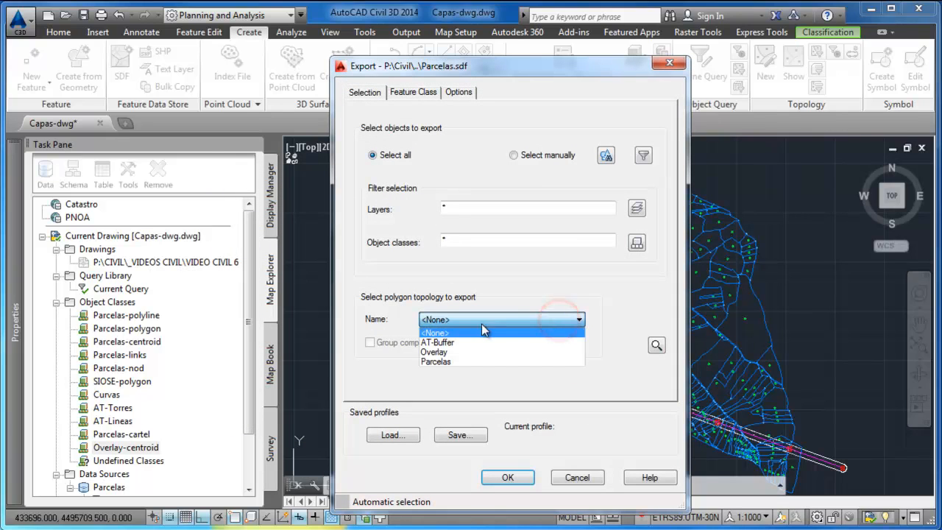
click(456, 362)
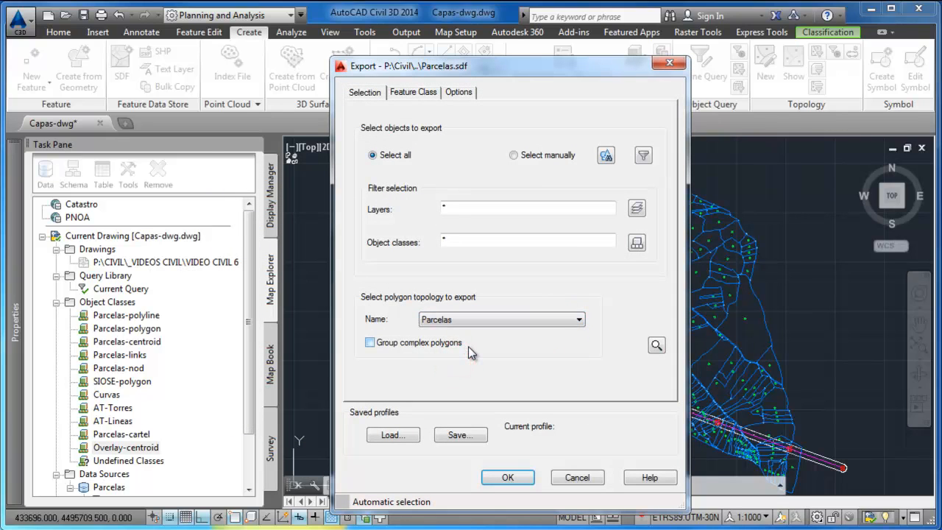
click(413, 94)
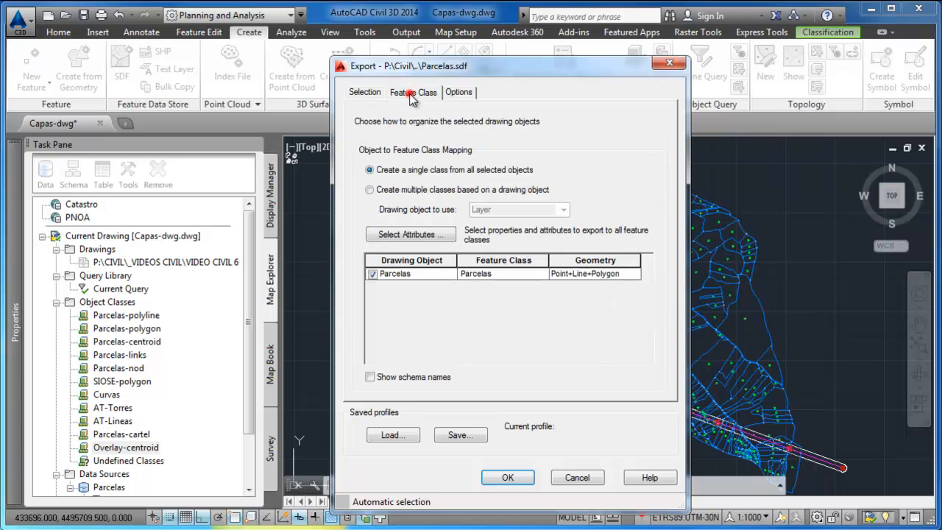
click(423, 191)
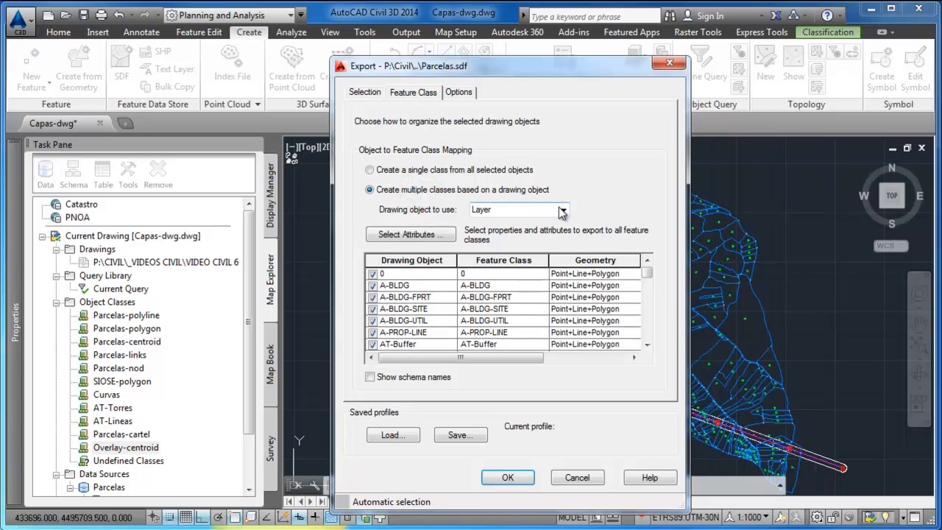
click(562, 212)
click(505, 230)
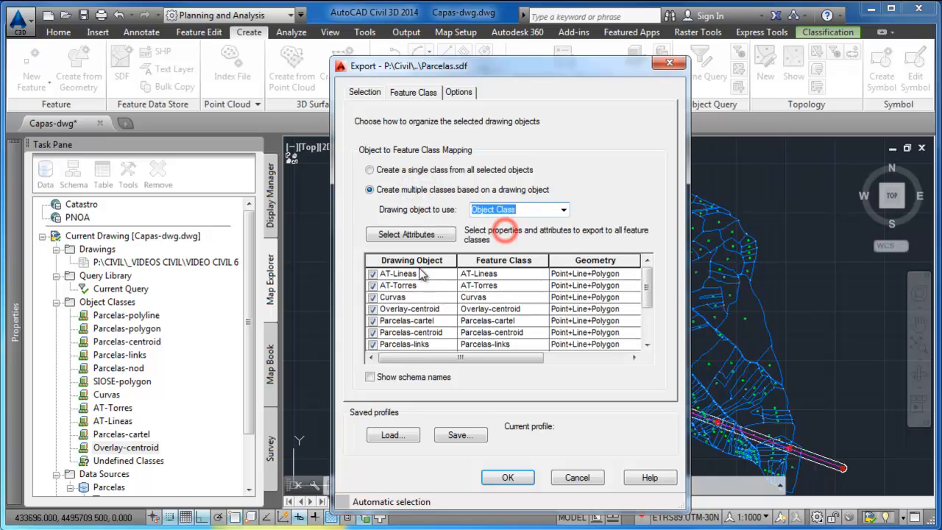
Step: Exclude every object class from the export except Parcelas-centroid, including the non-classified objects
click(373, 274)
click(373, 286)
click(373, 297)
click(373, 309)
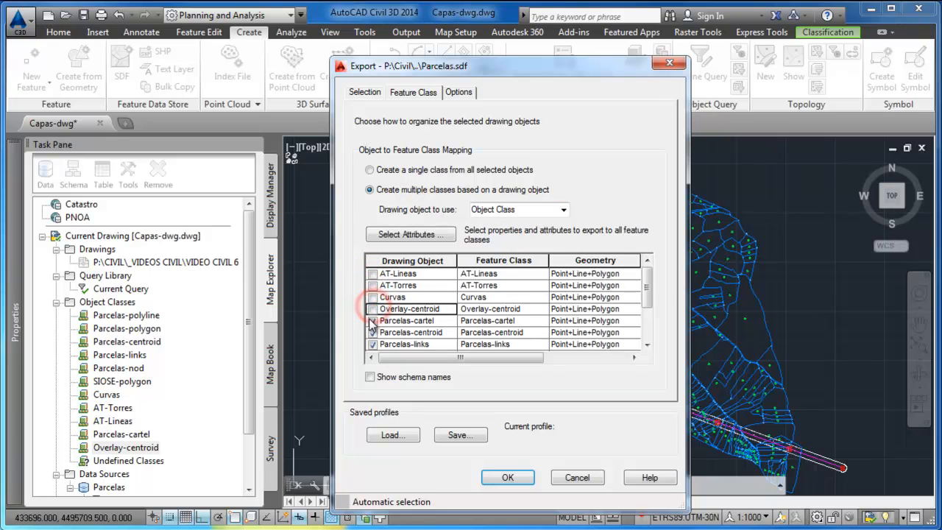
click(373, 321)
click(373, 344)
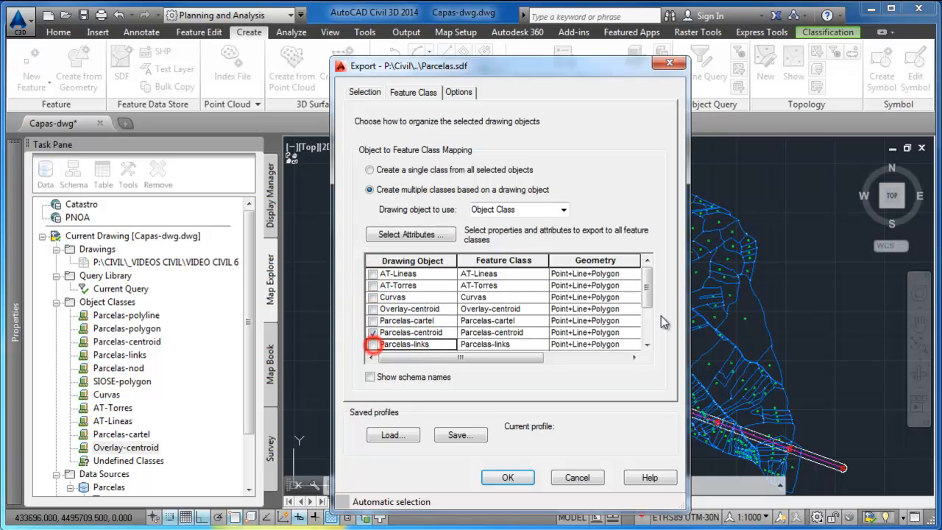
drag(647, 265, 652, 290)
click(372, 298)
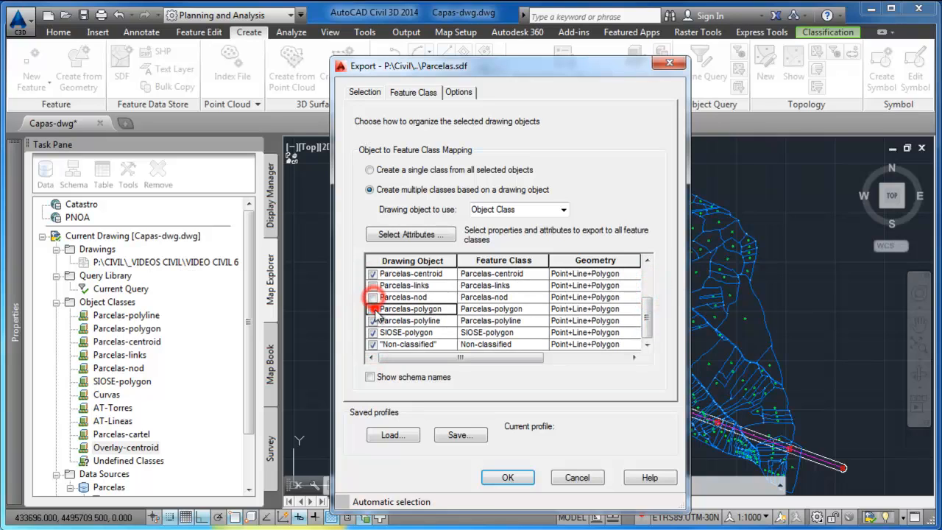
click(373, 309)
click(372, 321)
click(372, 333)
click(372, 344)
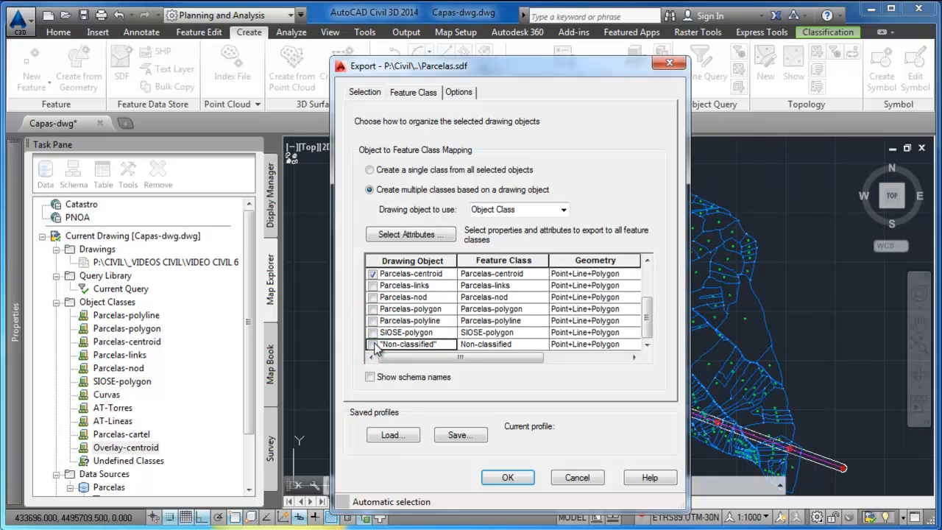
Step: Rename the Parcelas-centroid feature class as Parcelas and exclude the Color and Layer attributes from its property mapping
click(515, 274)
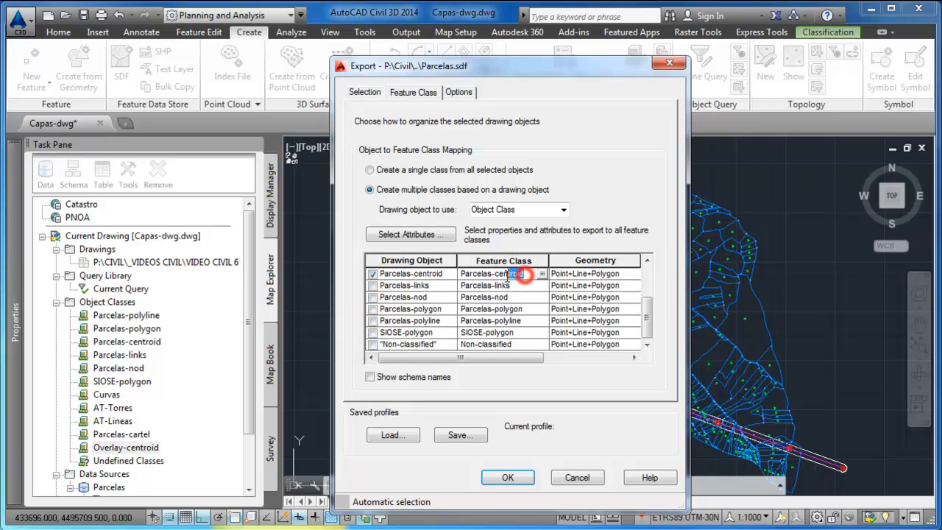
double_click(512, 274)
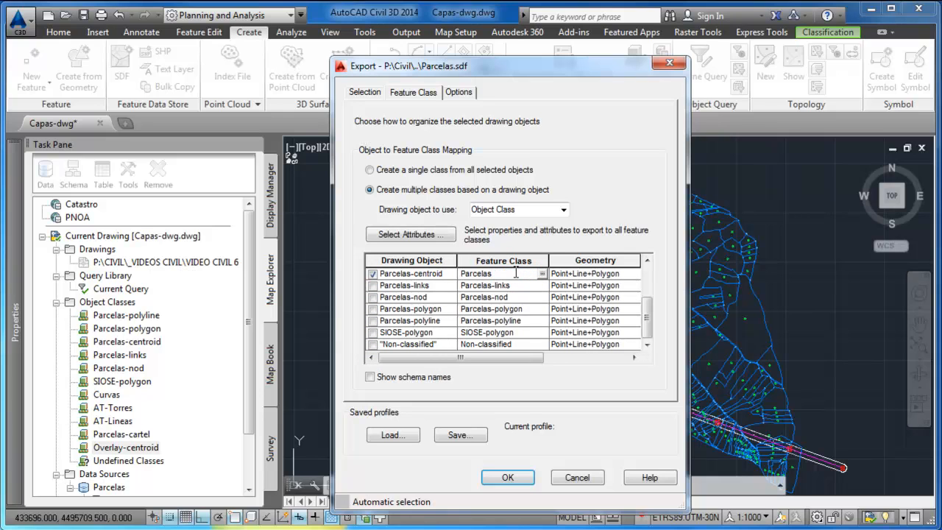
click(543, 275)
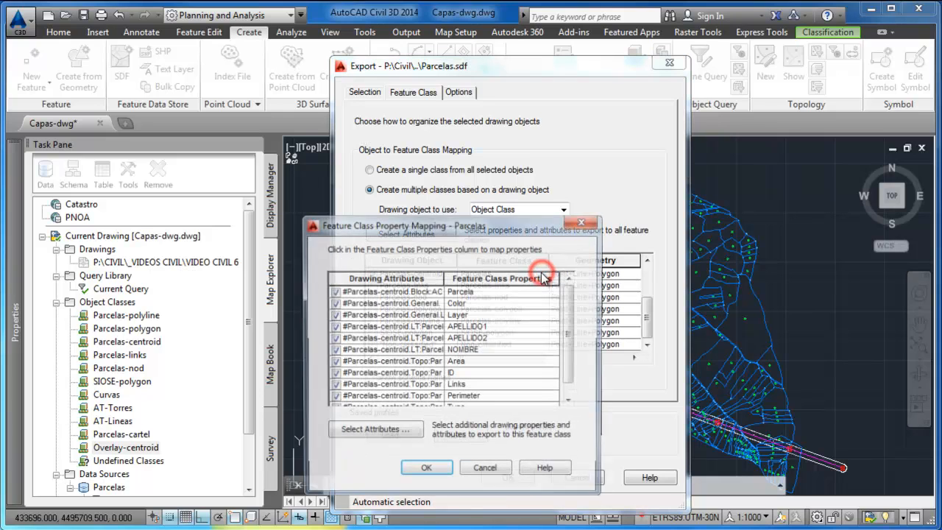
drag(520, 231, 576, 192)
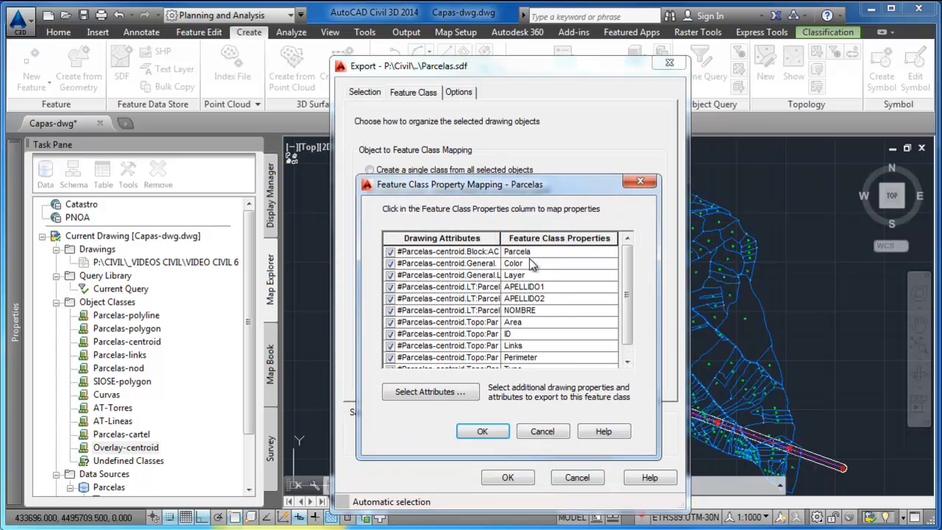
click(390, 264)
click(390, 275)
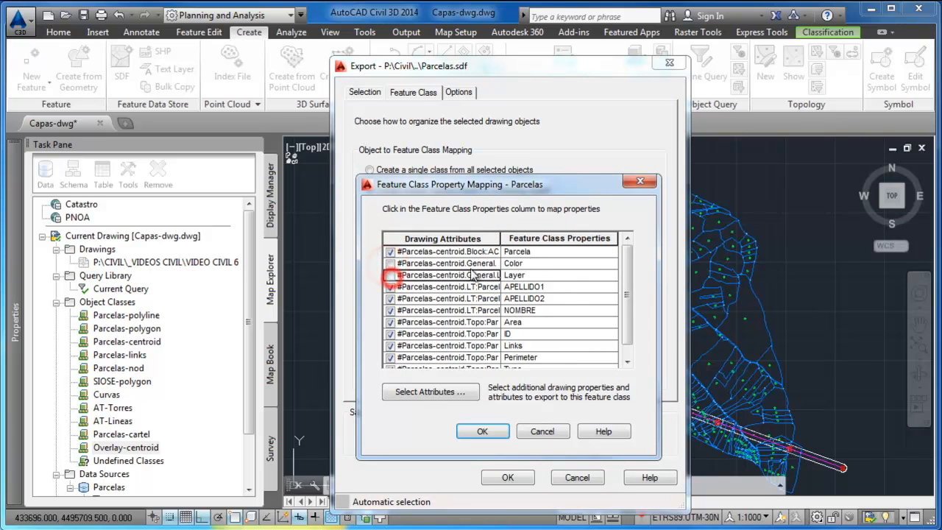
Step: Review the block, linked table and topology attributes in the Parcelas property mapping and accept the mapping
click(477, 253)
click(478, 288)
click(476, 301)
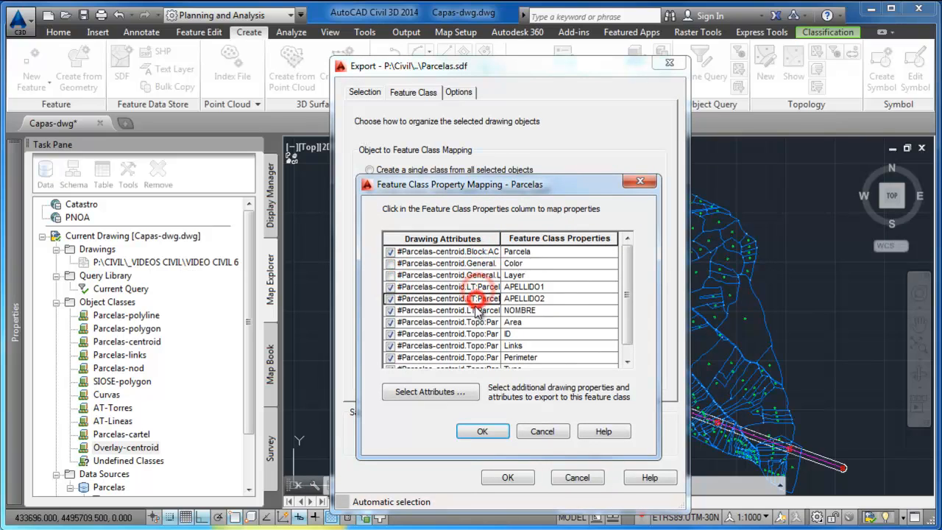
click(476, 311)
click(476, 323)
click(473, 333)
click(474, 344)
drag(627, 301, 628, 323)
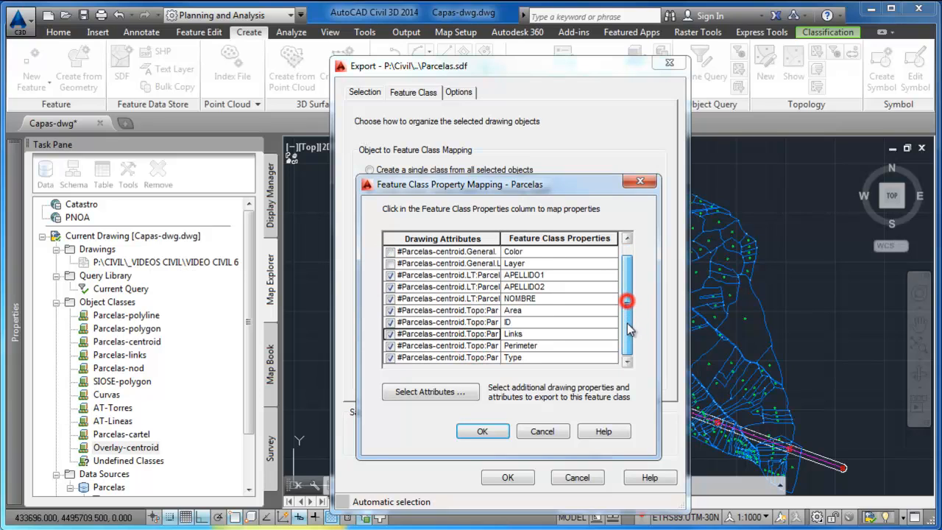
click(477, 359)
click(483, 431)
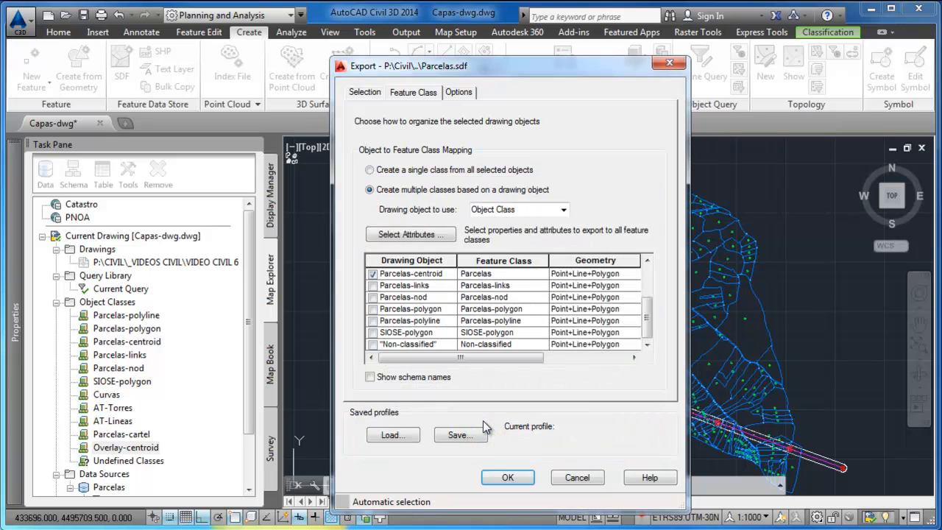
Step: Set the Parcelas feature class geometry to Point+Polygon and run the export
click(576, 274)
click(578, 274)
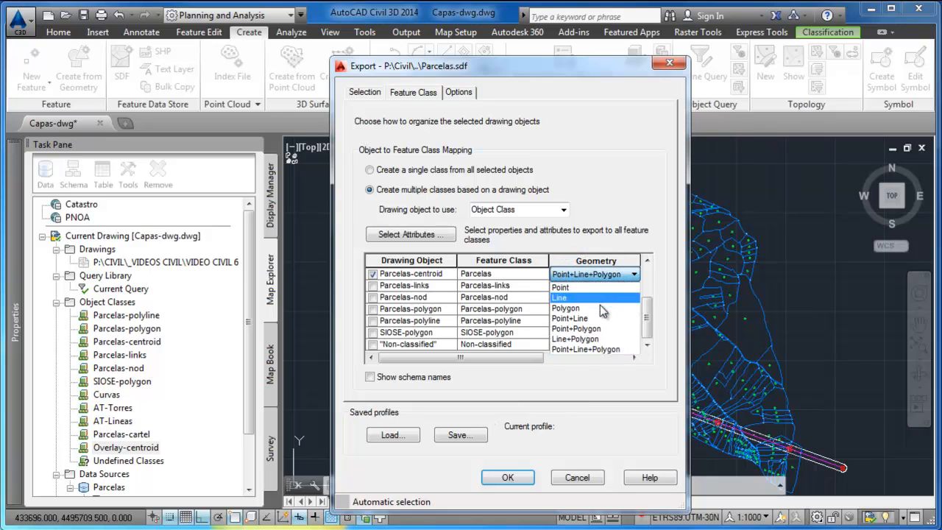
click(588, 330)
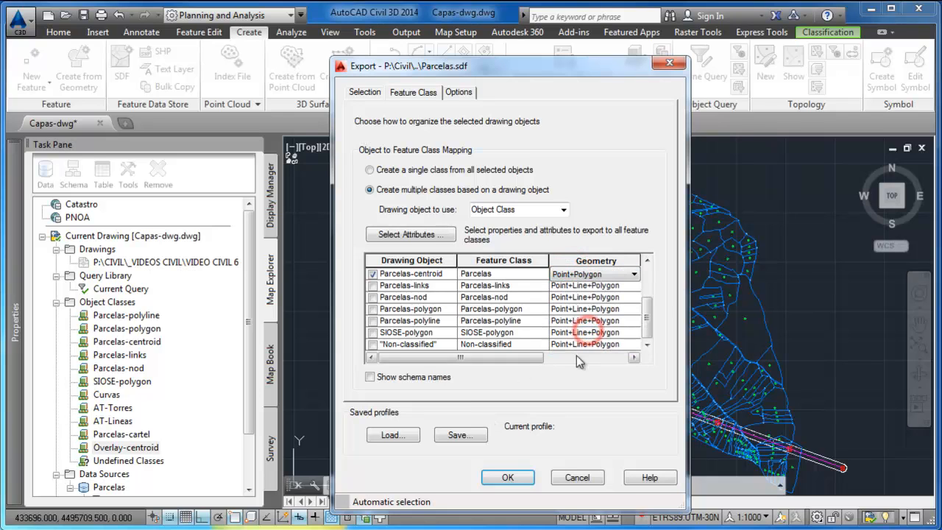
click(508, 478)
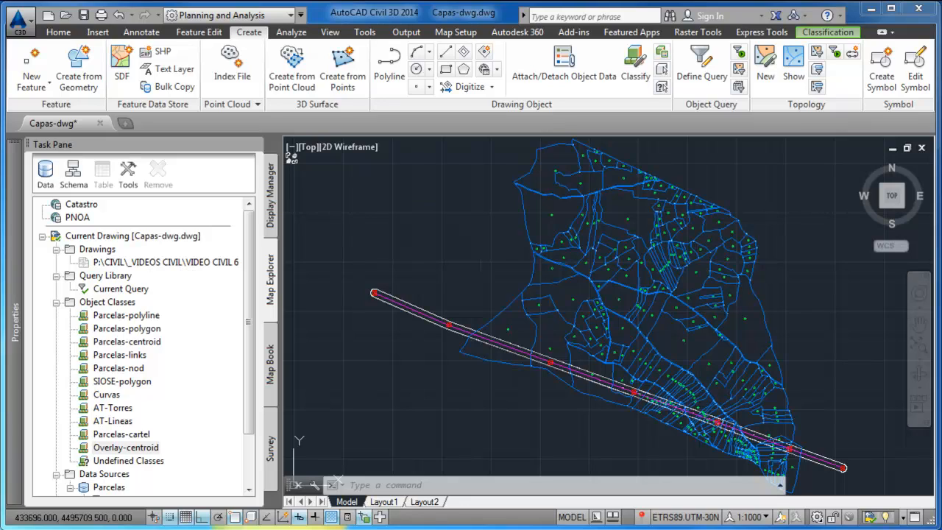
Step: Select one overlay centroid inside the power line buffer and add all similar centroids to the selection
click(528, 388)
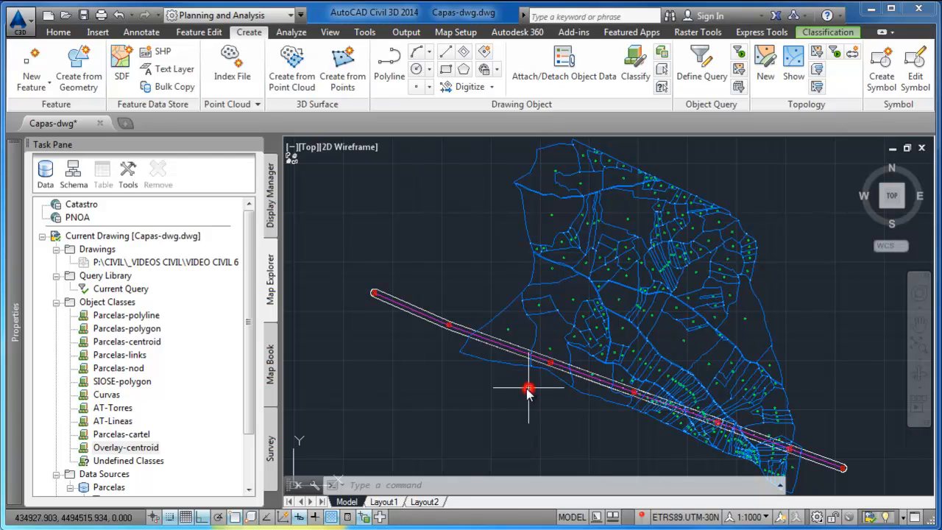
click(511, 359)
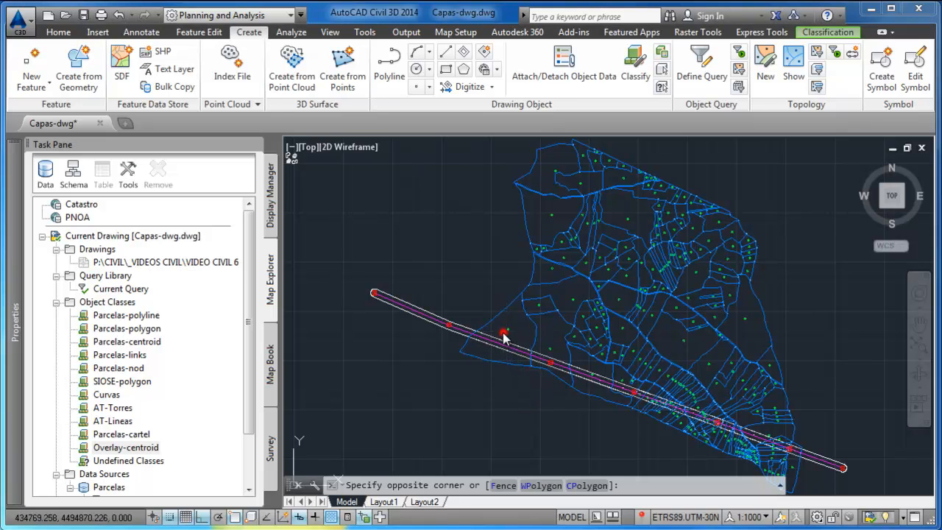
right_click(514, 375)
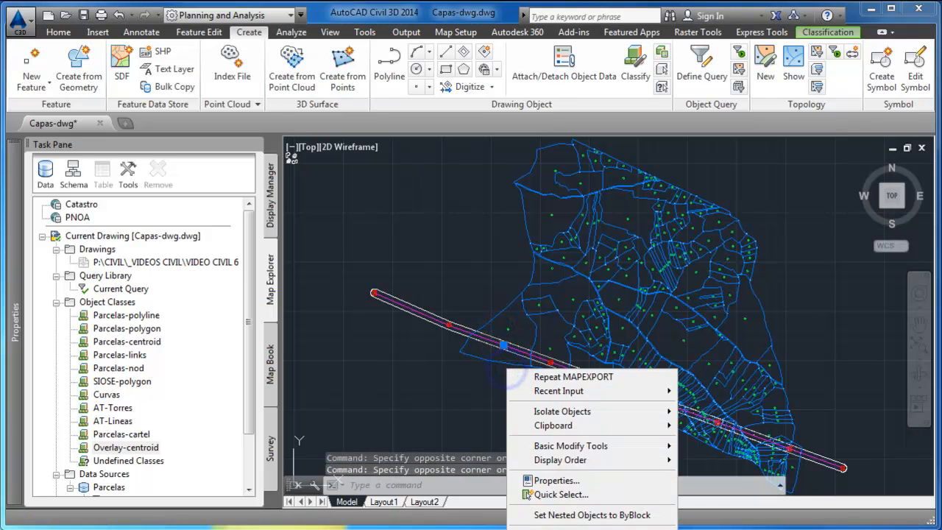
click(572, 529)
Step: Examine the Overlay object data and topology properties of the selected centroids, clear the selection, and show the whole drawing
scroll(598, 416, up, 4)
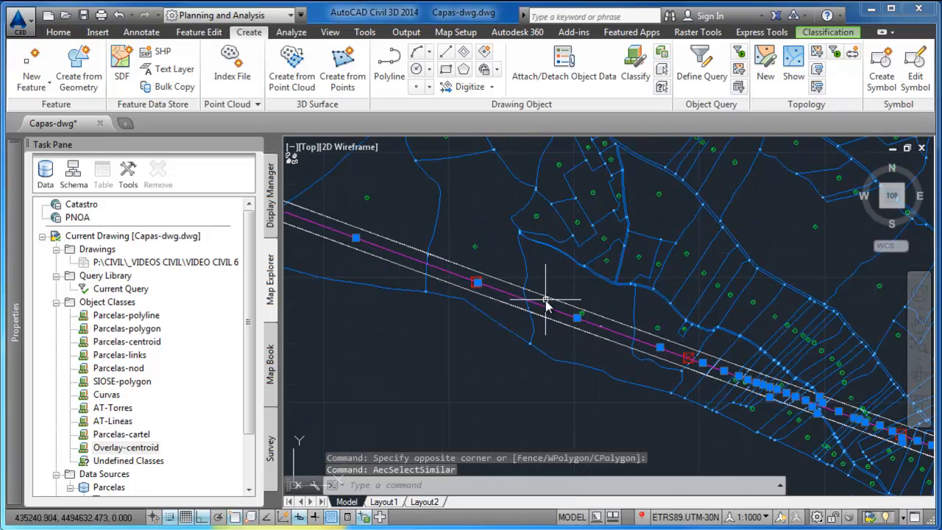
scroll(545, 306, up, 4)
scroll(331, 262, up, 2)
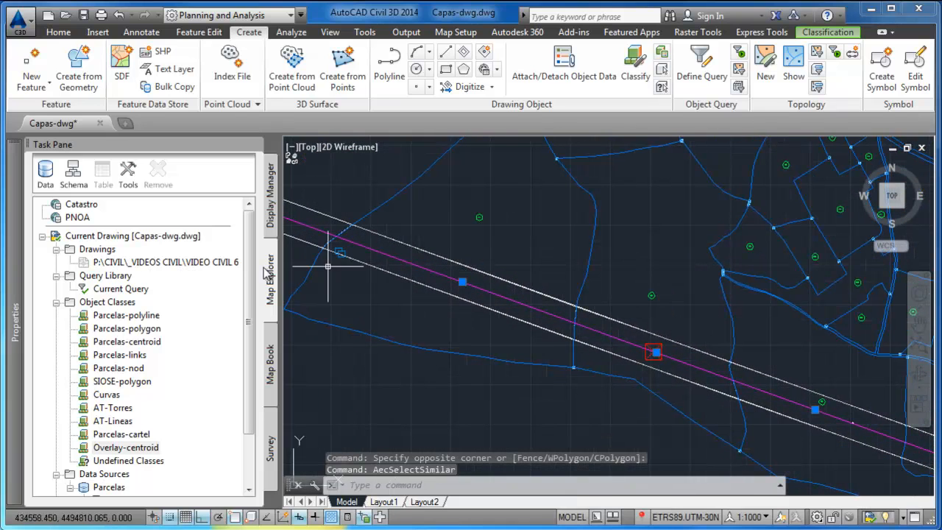
mouse_move(19, 288)
scroll(99, 340, down, 6)
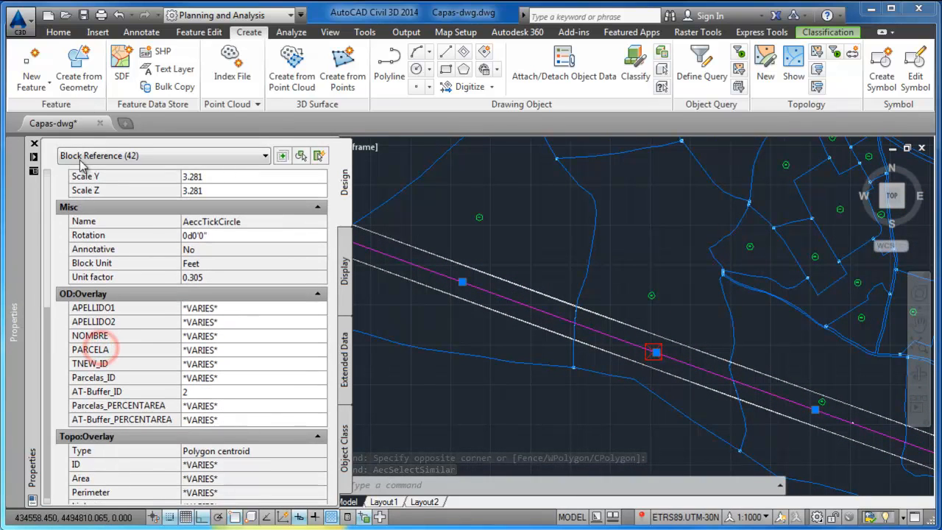
key(Escape)
scroll(450, 319, down, 6)
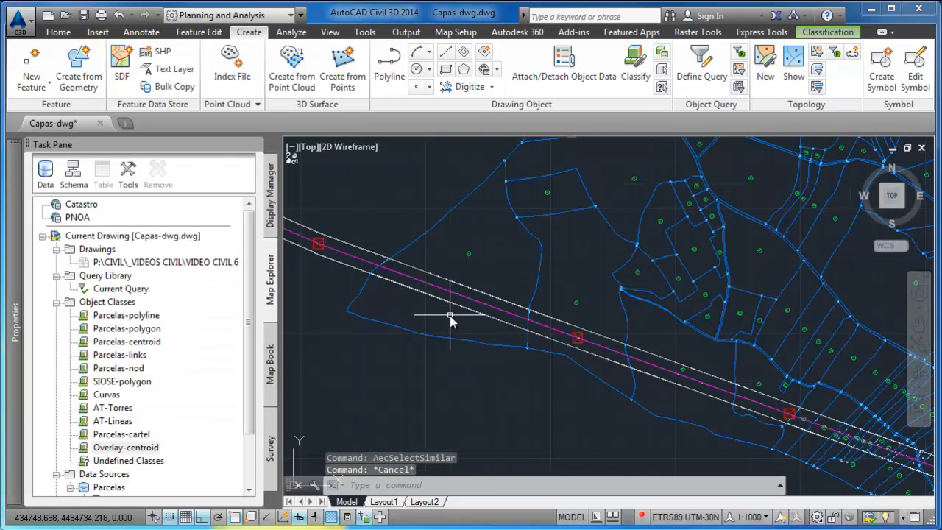
scroll(437, 270, up, 2)
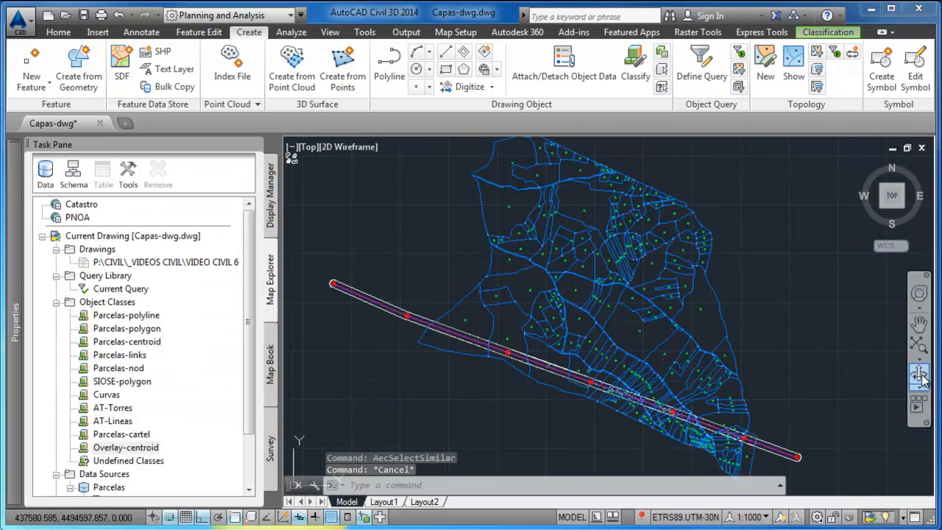
click(918, 345)
Step: Run MAPEXPORT again with the existing Parcelas.sdf as output, appending to the file
right_click(418, 182)
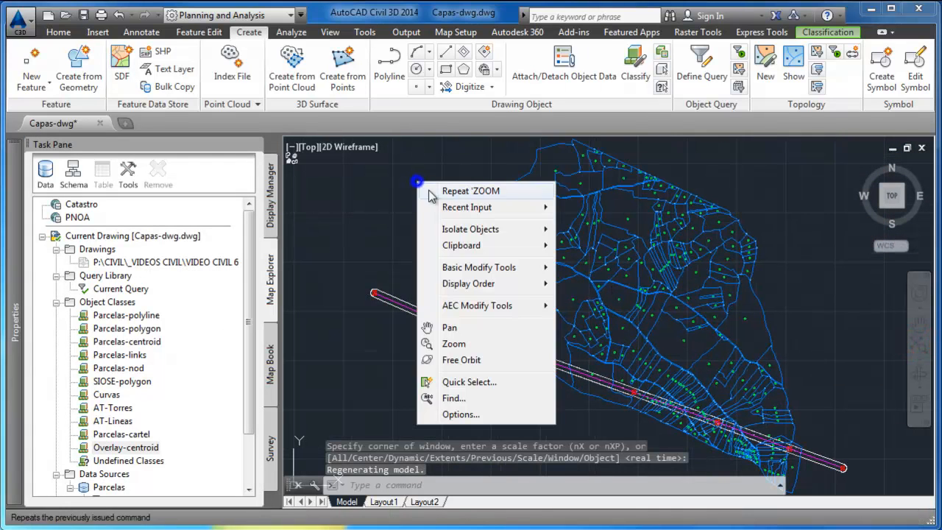
click(472, 207)
click(603, 223)
click(344, 222)
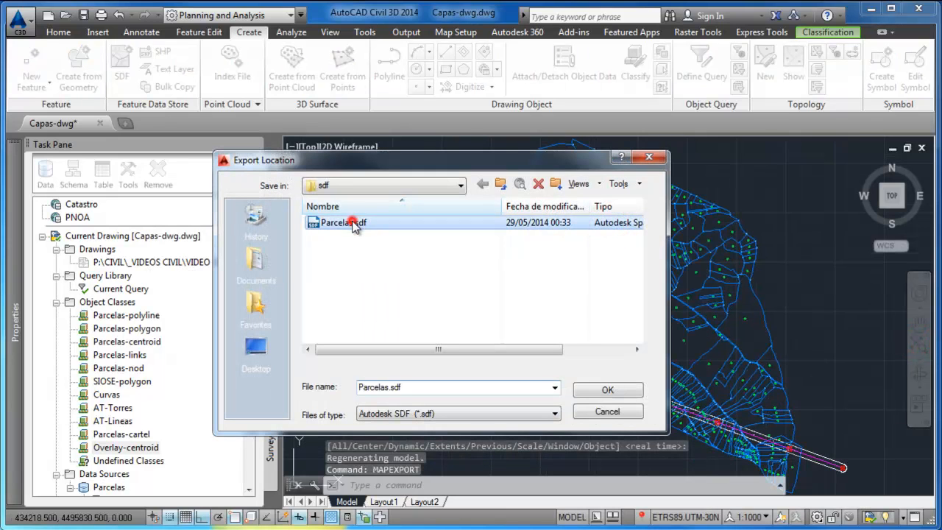
click(607, 390)
click(365, 352)
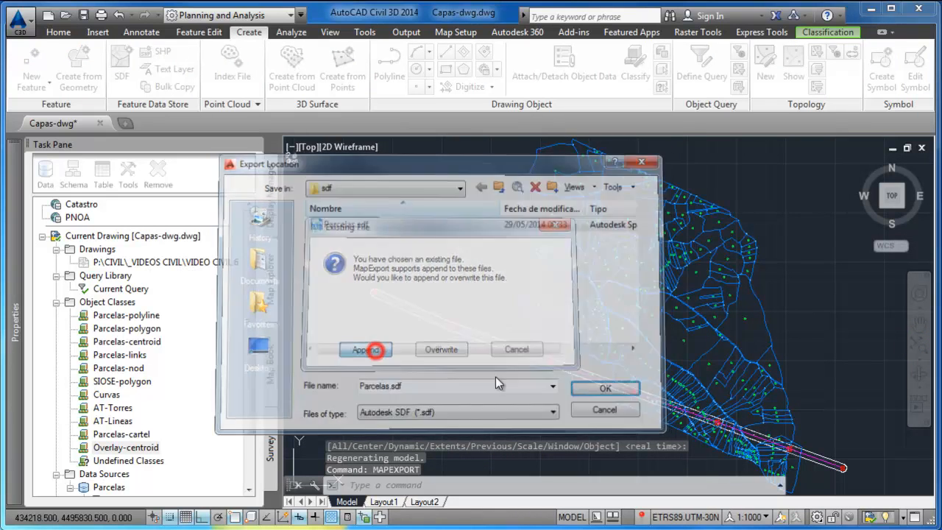
Step: Choose the Overlay polygon topology for export and base its multiple feature classes on Object Class
click(534, 319)
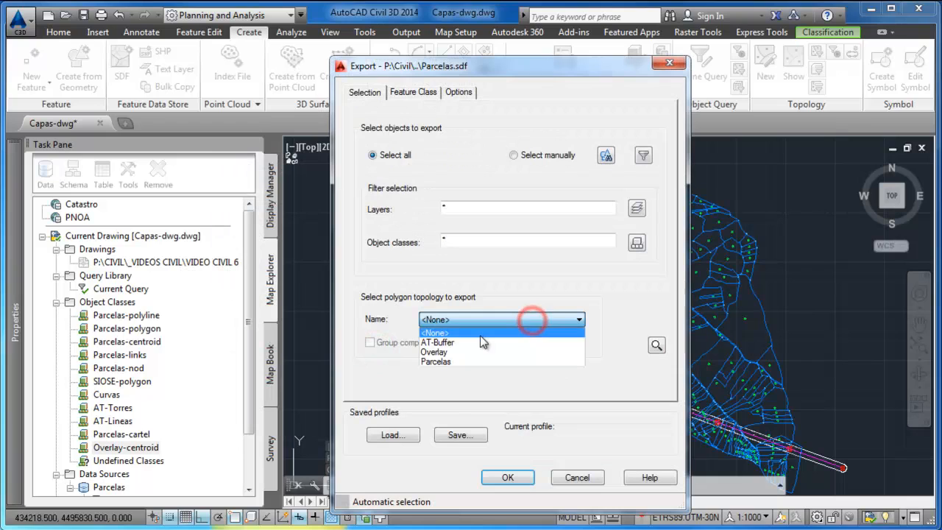
click(444, 350)
click(400, 90)
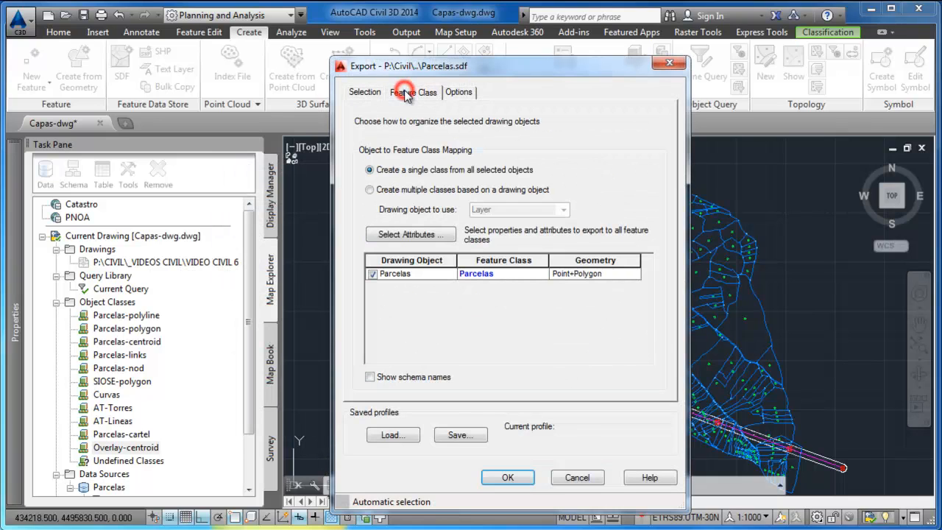
click(420, 191)
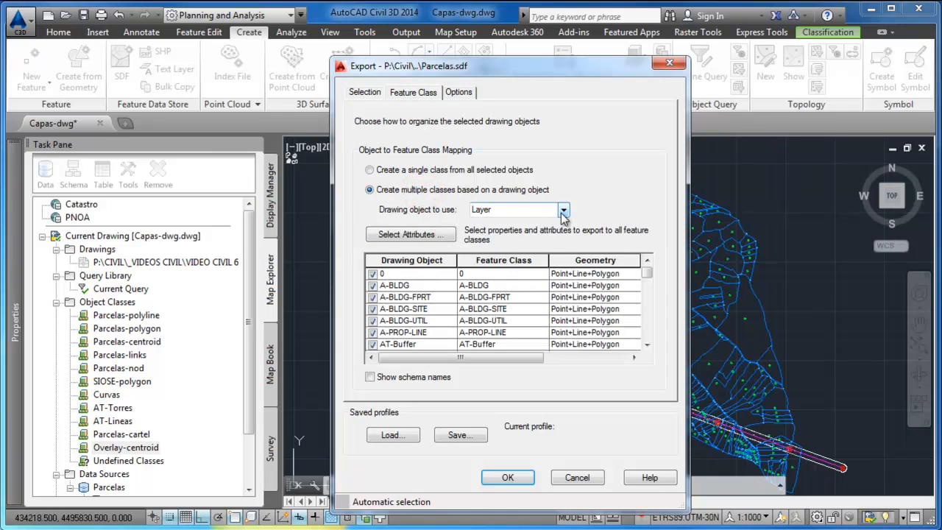
click(564, 211)
click(508, 230)
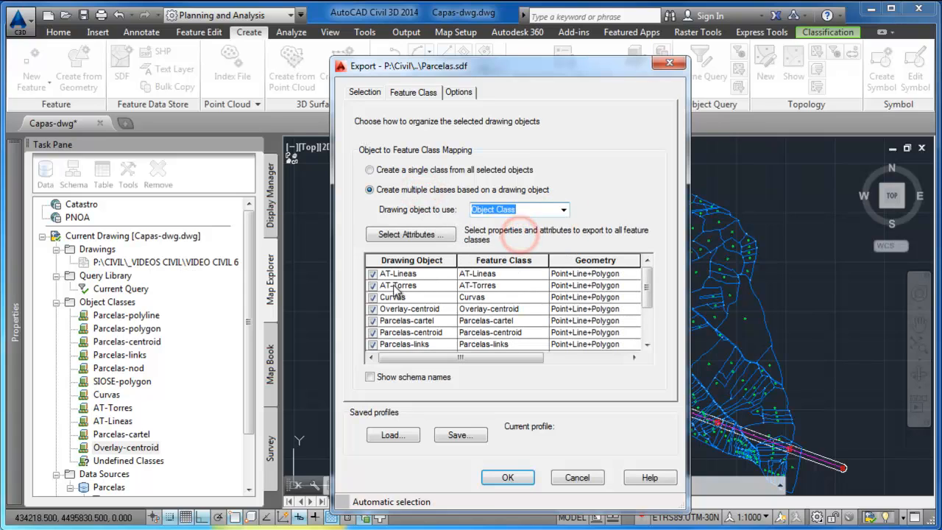
Step: Exclude every object class from the export except Overlay-centroid, including the non-classified objects
click(372, 273)
click(373, 285)
click(372, 297)
click(384, 309)
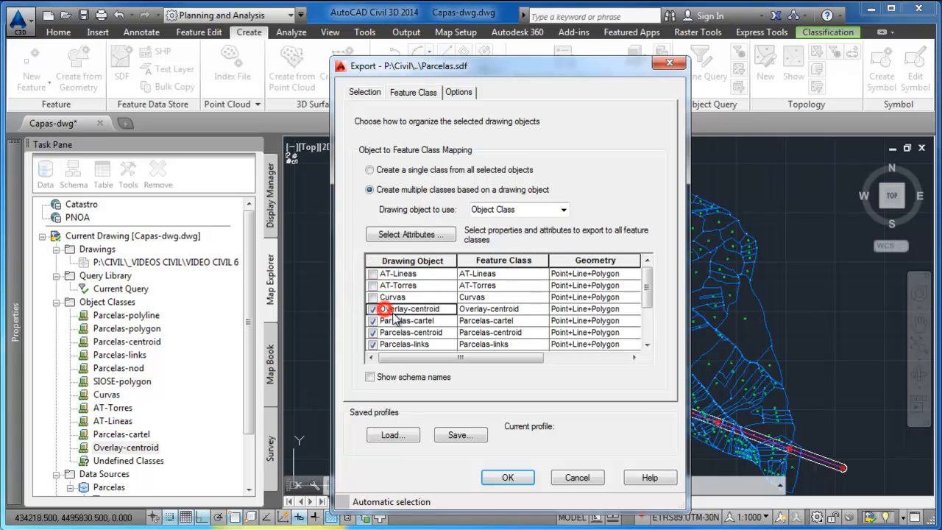
click(372, 321)
click(373, 333)
click(372, 345)
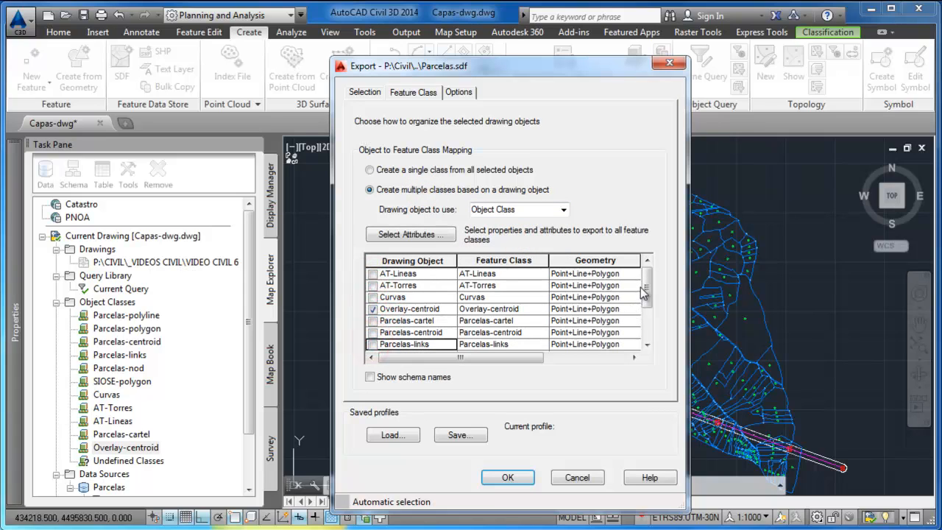
drag(646, 285, 646, 318)
click(374, 296)
click(373, 309)
click(373, 322)
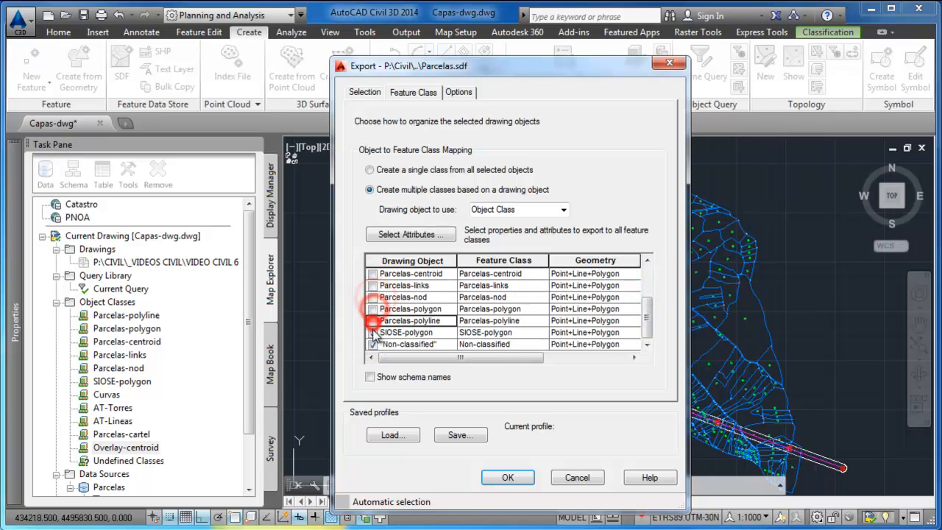
click(372, 333)
click(373, 344)
drag(646, 321, 645, 295)
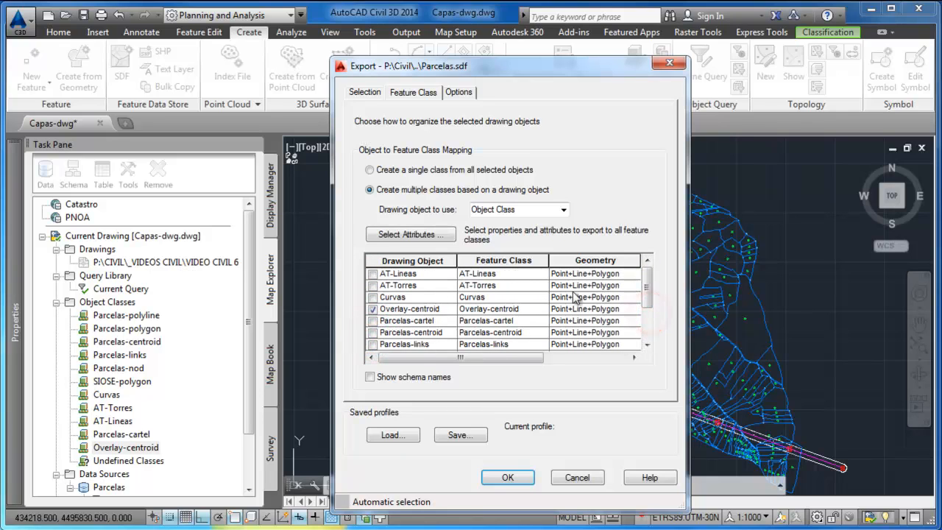
Step: Name the Overlay-centroid feature class Ocupacion and open its property mapping
click(504, 309)
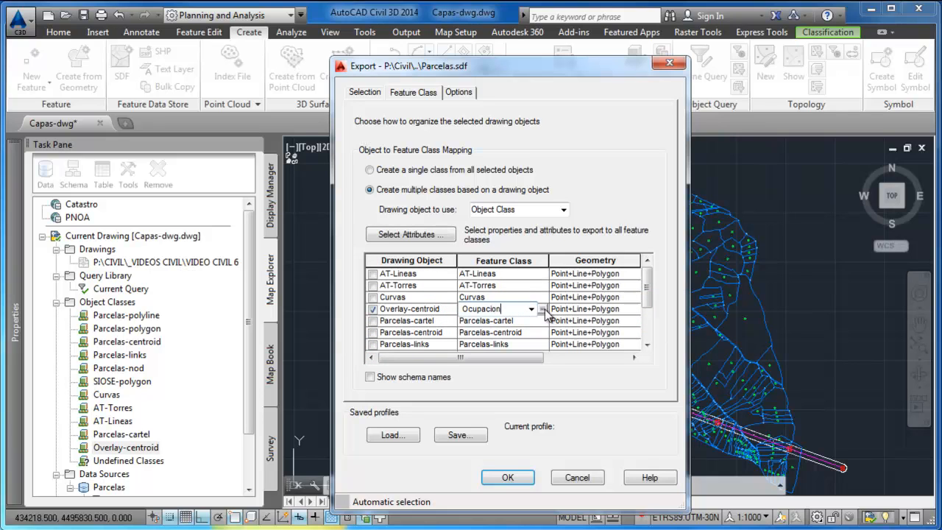
text(Ocupacion)
click(542, 310)
drag(535, 234, 579, 192)
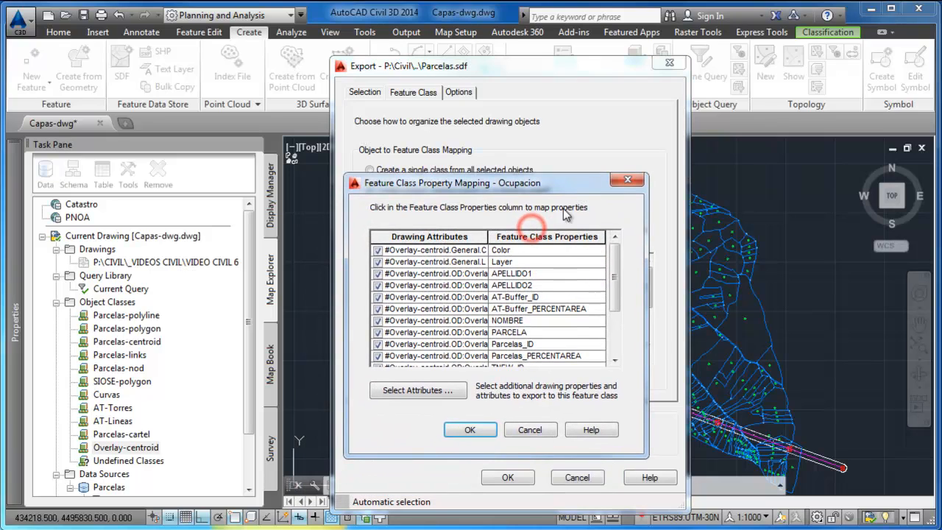
Step: Exclude Color, Layer, APELLIDO1, APELLIDO2, AT-Buffer_ID, AT-Buffer_PERCENTAREA, NOMBRE and PARCELA from the Ocupacion property mapping and accept it
click(377, 250)
click(378, 263)
click(378, 274)
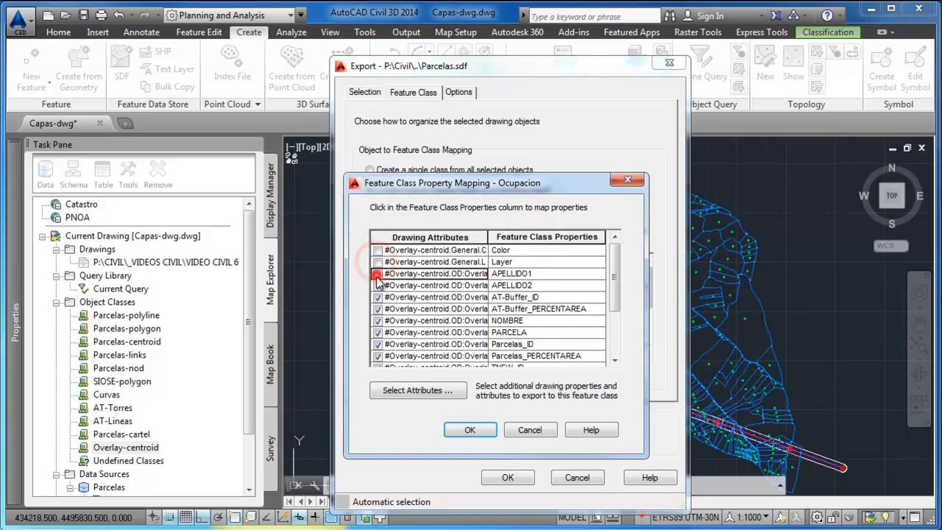
click(377, 286)
click(378, 297)
click(378, 310)
click(378, 321)
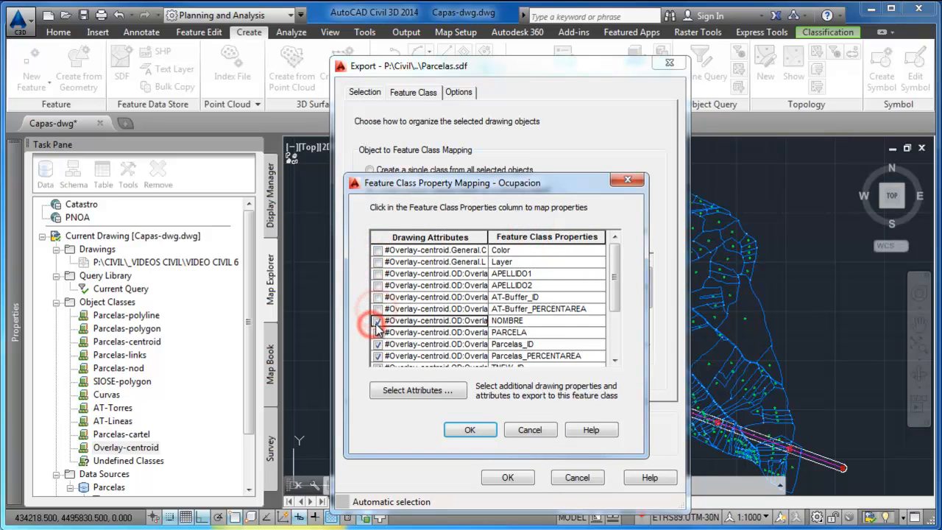
click(378, 332)
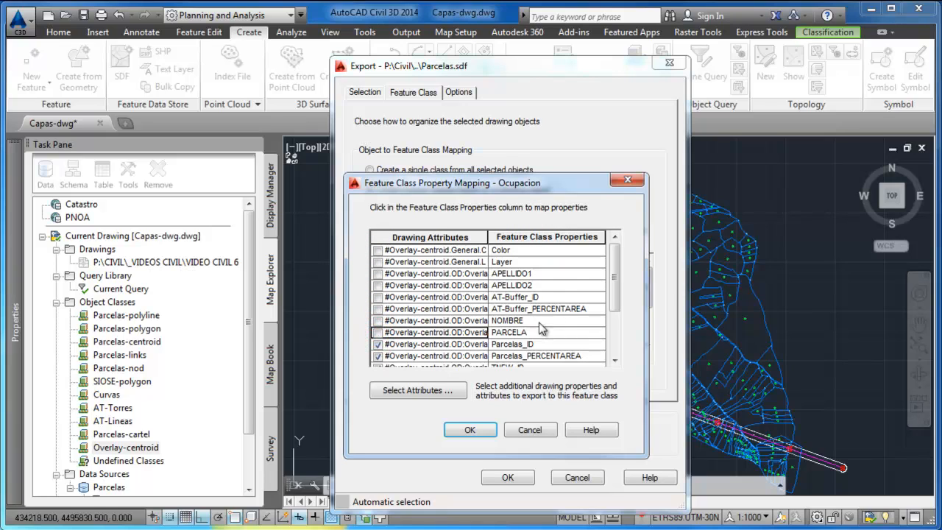
scroll(624, 287, down, 2)
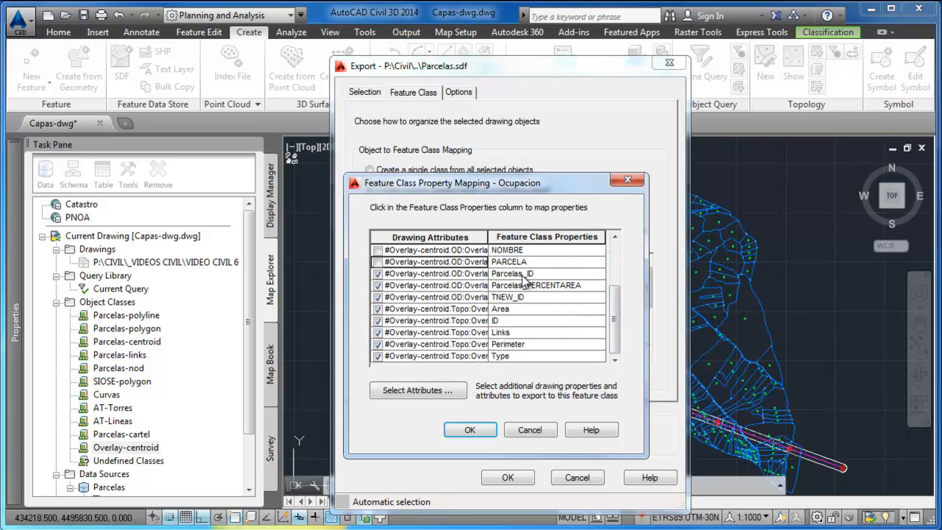
click(477, 274)
drag(489, 239, 521, 241)
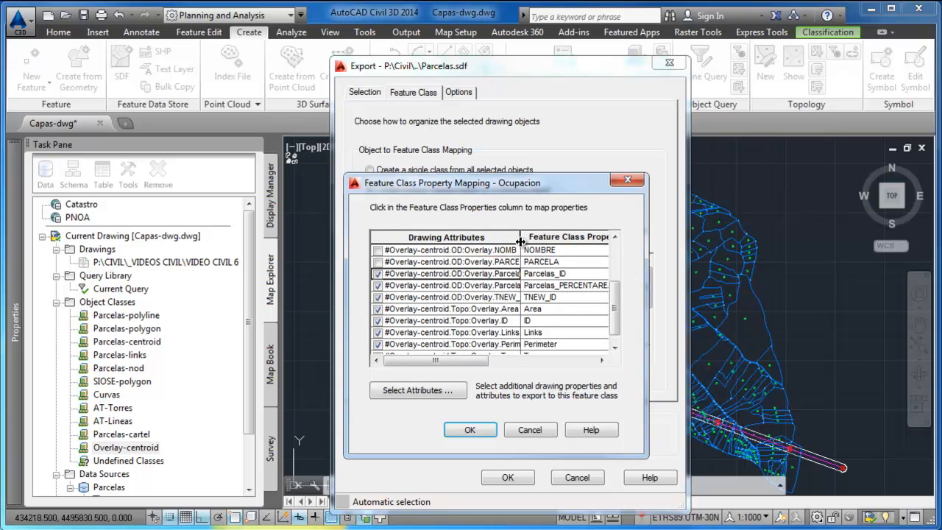
click(470, 430)
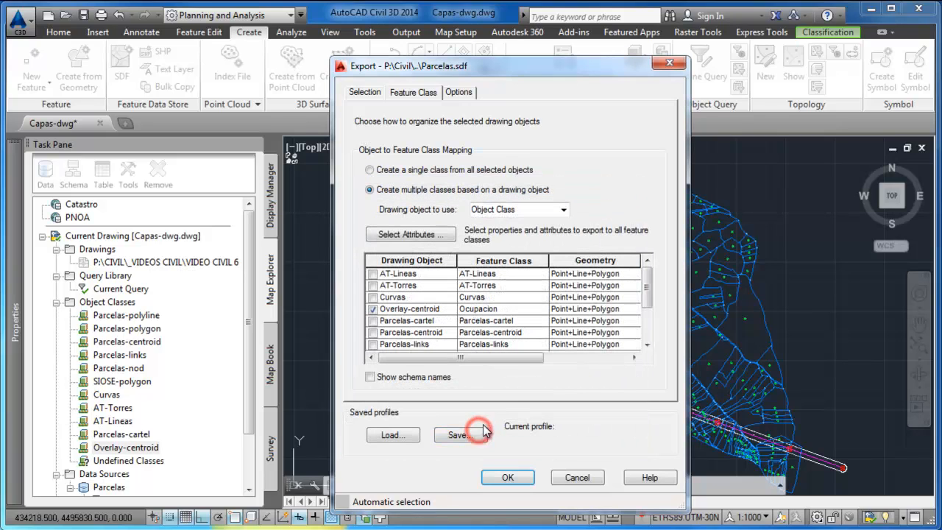
Step: Set the Ocupacion geometry to Point+Polygon and run the export
click(578, 313)
click(570, 364)
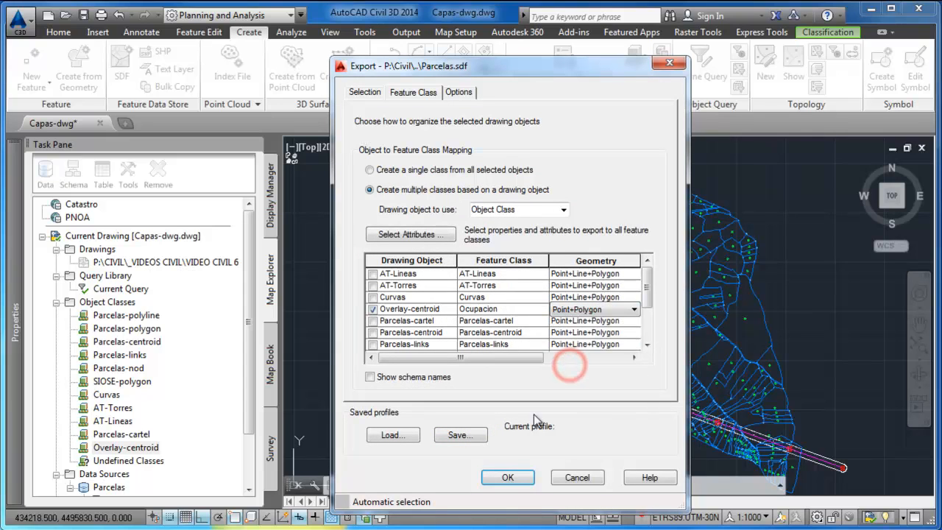
click(507, 478)
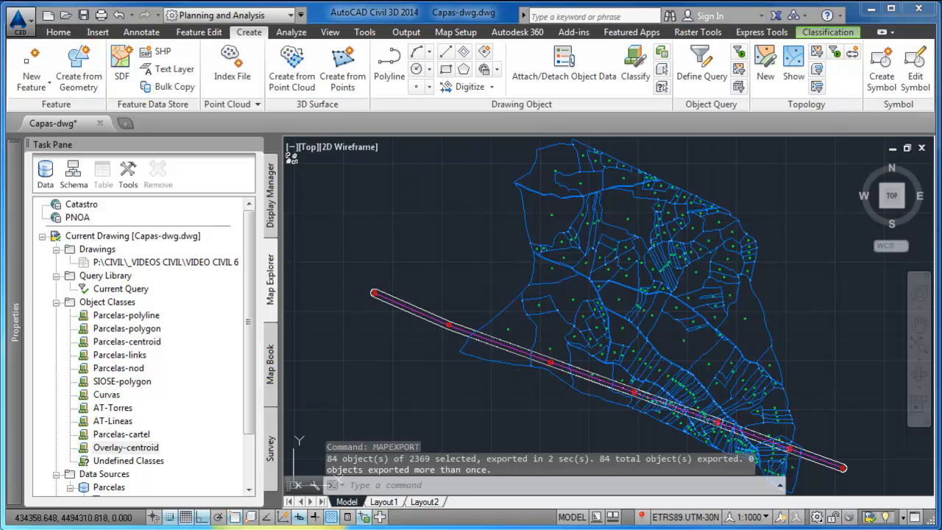
click(390, 268)
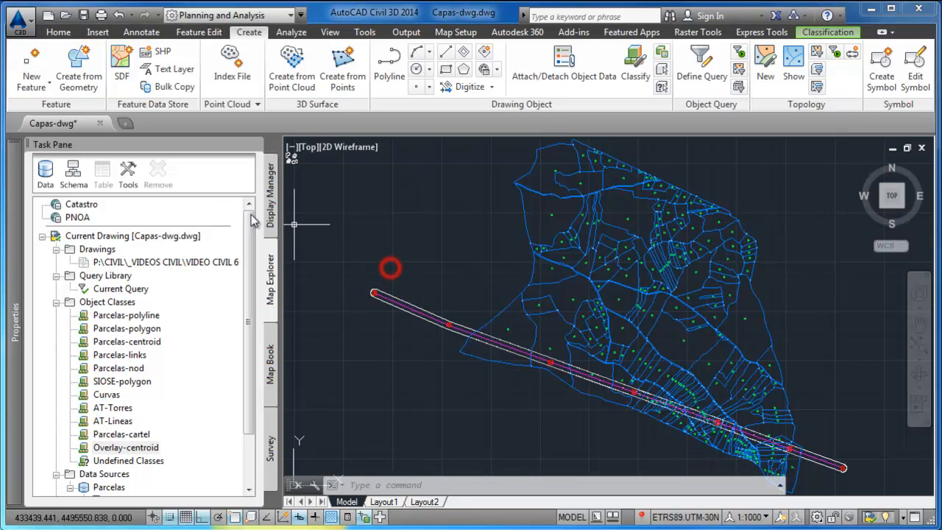
Step: Add an SDF data connection named SDF_1 to the Parcelas.sdf file in the sdf folder
click(53, 179)
click(116, 191)
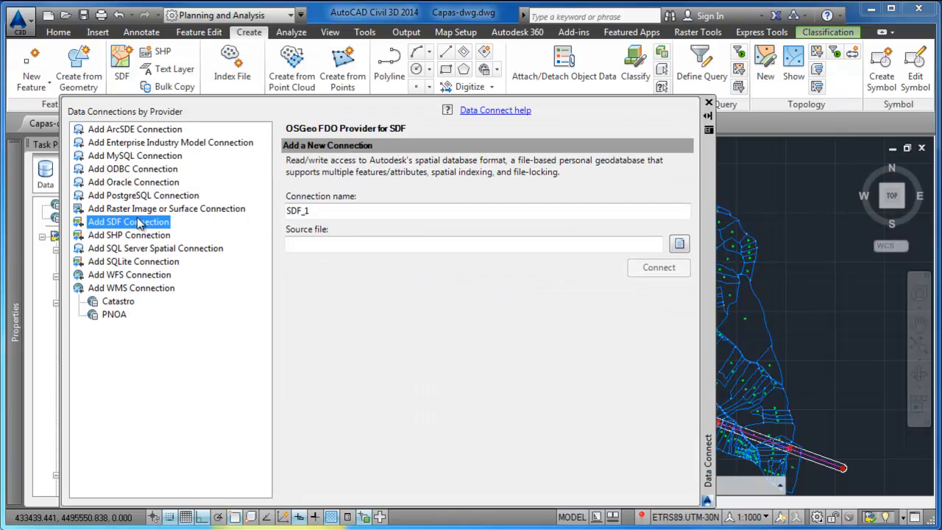
click(679, 245)
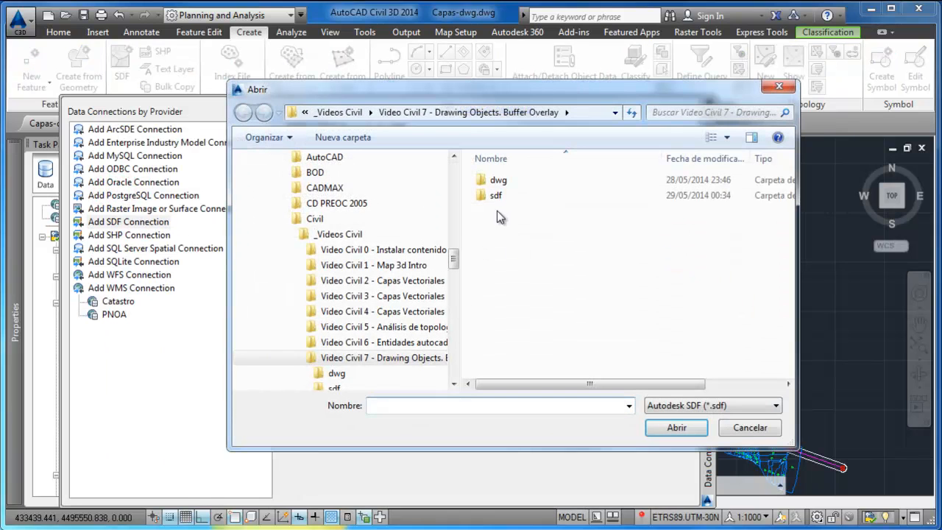
click(499, 180)
double_click(497, 196)
click(505, 184)
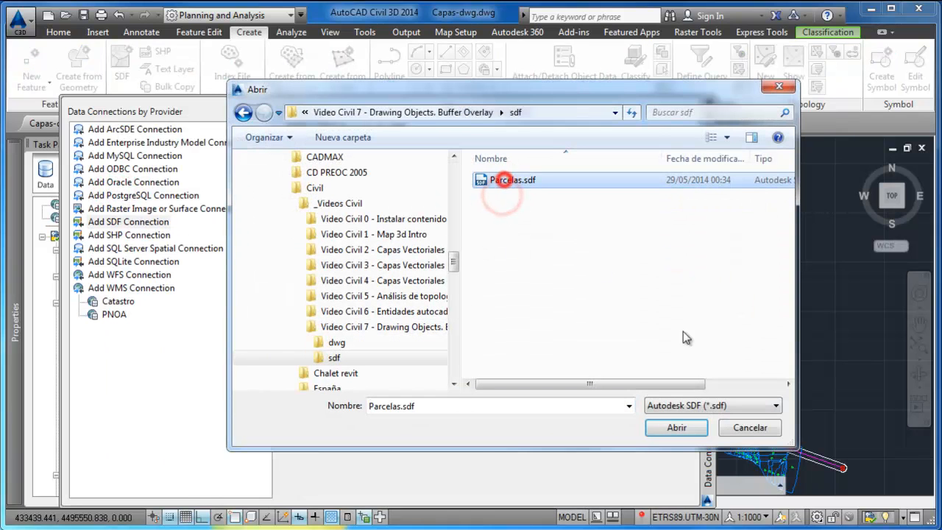
click(677, 426)
click(653, 270)
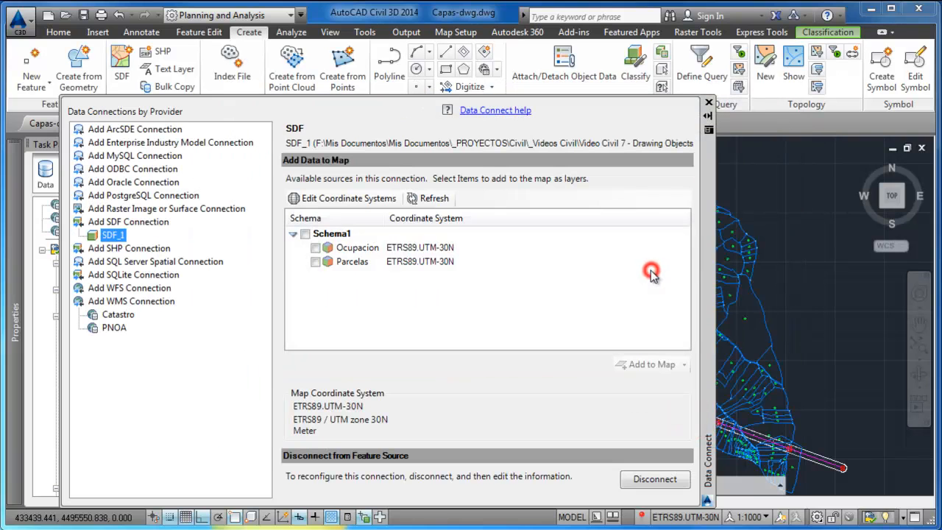
Step: Add both feature classes of Schema1, Ocupacion and Parcelas, to the map and close the data connection window
click(307, 235)
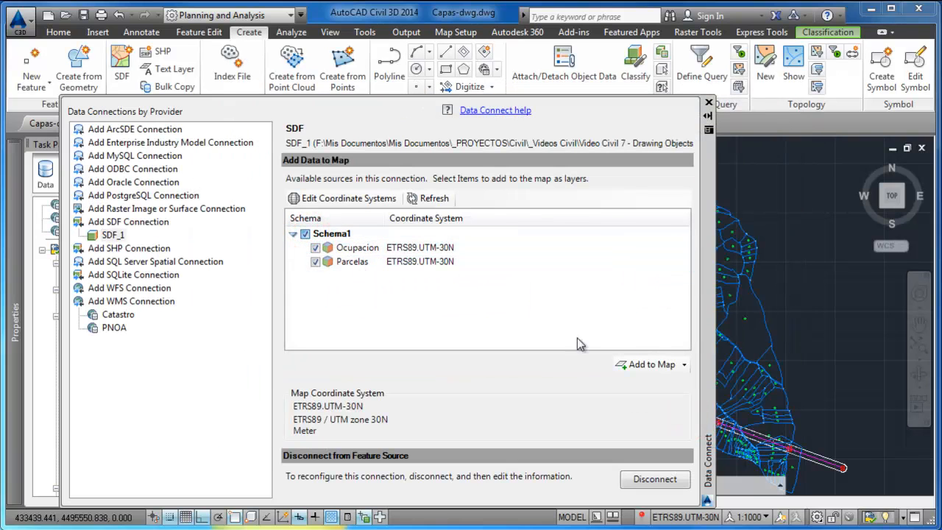
click(655, 362)
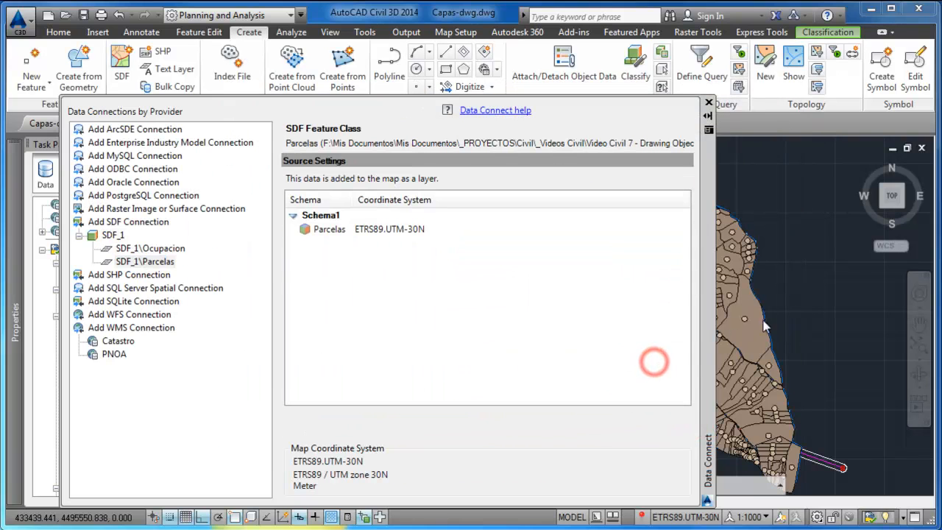
click(709, 103)
Step: Move the Ocupacion layer above Parcelas in the draw order and return to the grouped layer list
click(271, 215)
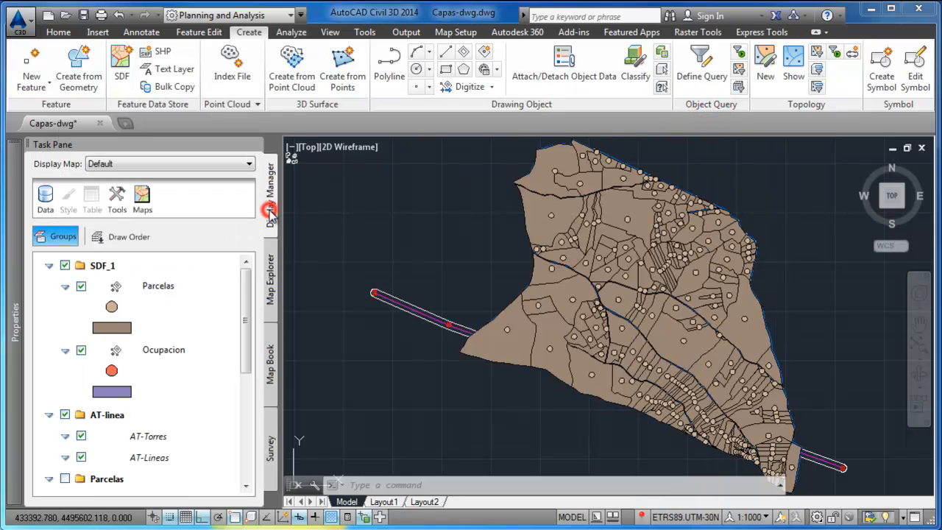
click(119, 236)
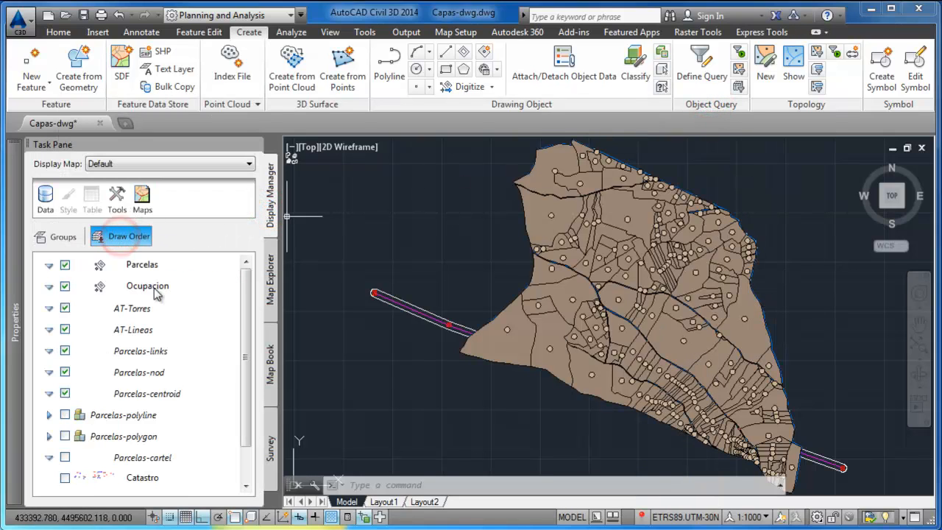
drag(154, 293, 182, 270)
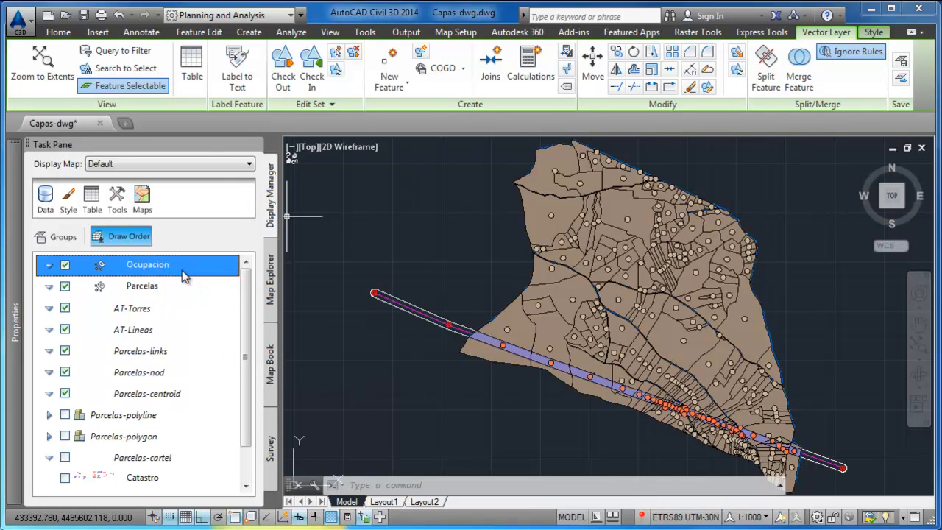
click(59, 237)
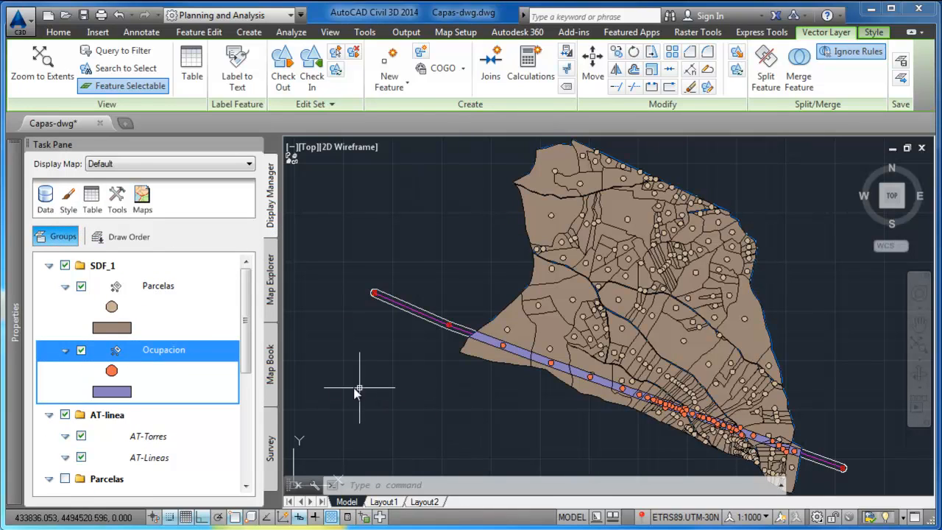
Step: Show the data table of the SDF Parcelas layer sorted by the PARCELA column
click(156, 288)
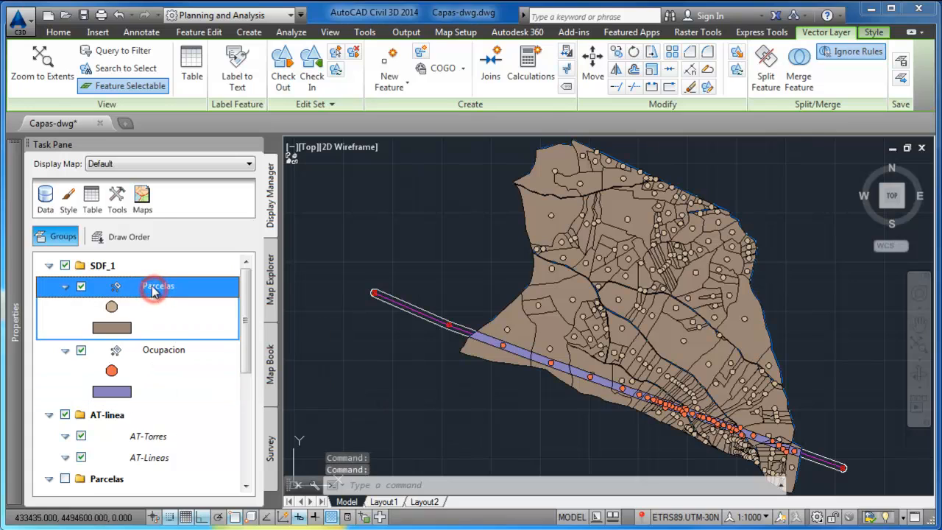
click(92, 198)
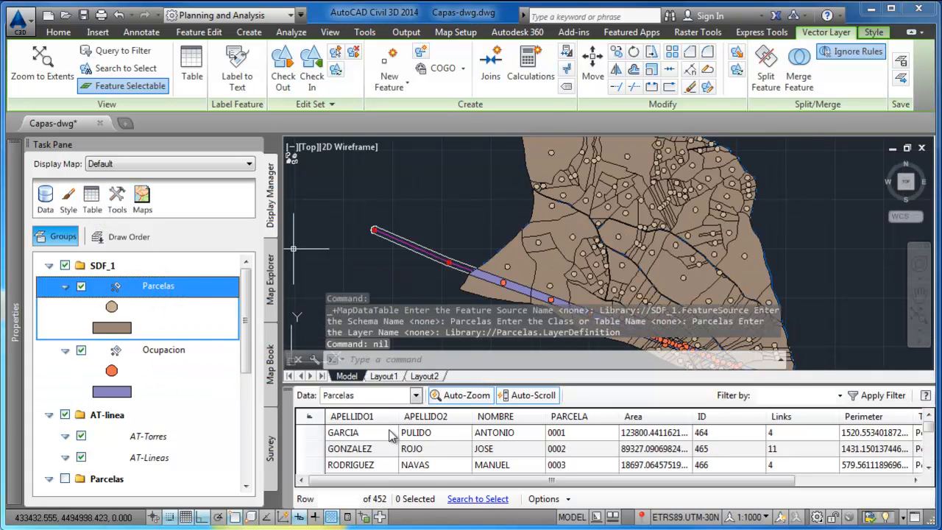
click(567, 417)
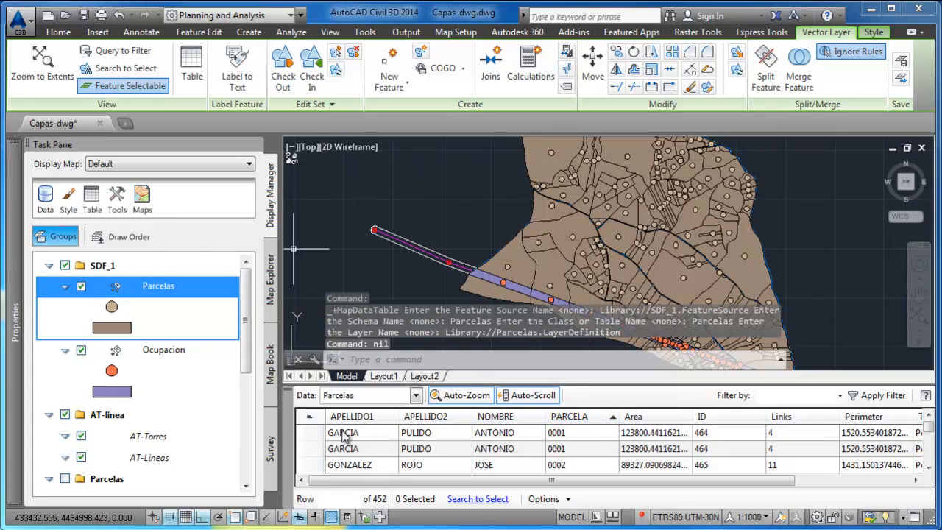
Step: Compare the two records of parcel 0001 by locating each on the map and examining their remaining attribute columns
click(309, 433)
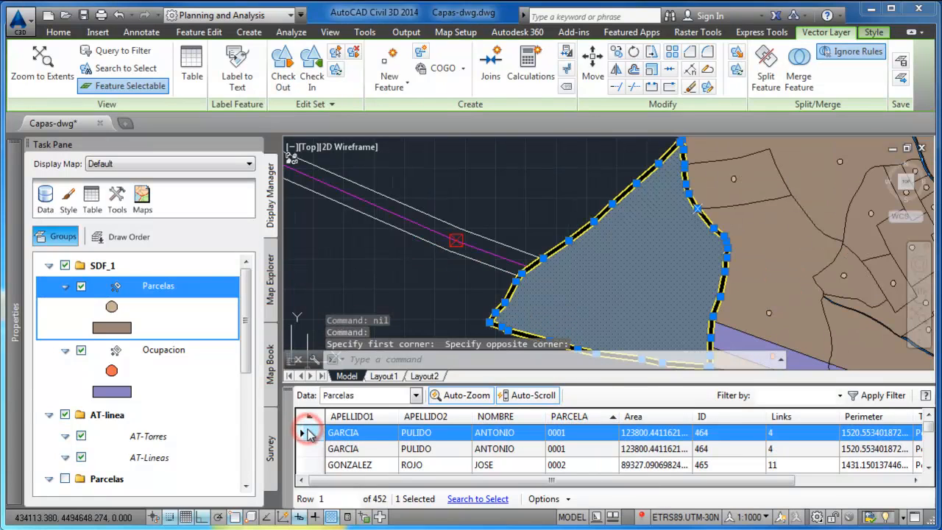
click(311, 449)
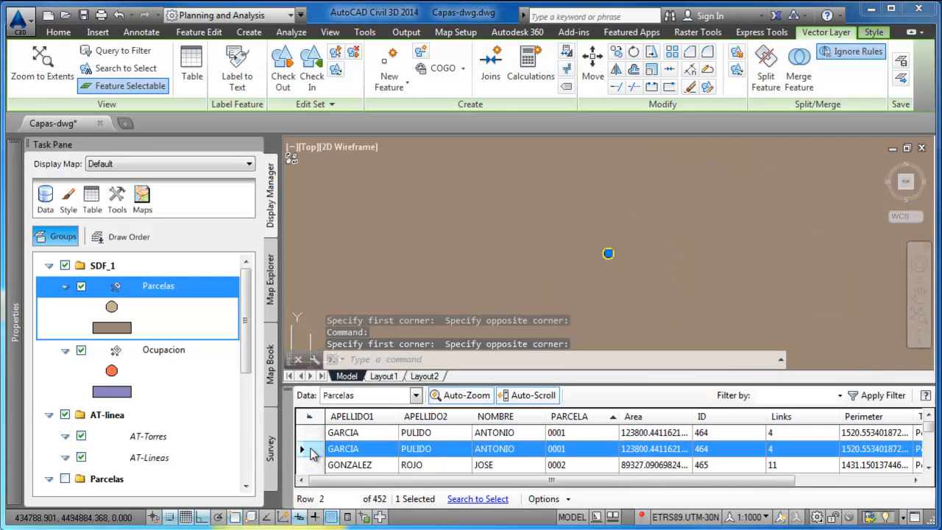
click(312, 434)
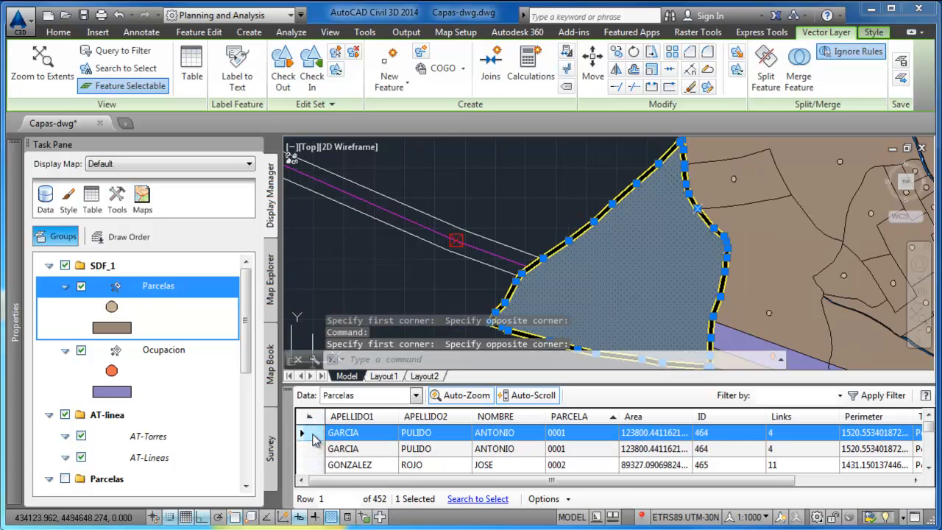
click(312, 449)
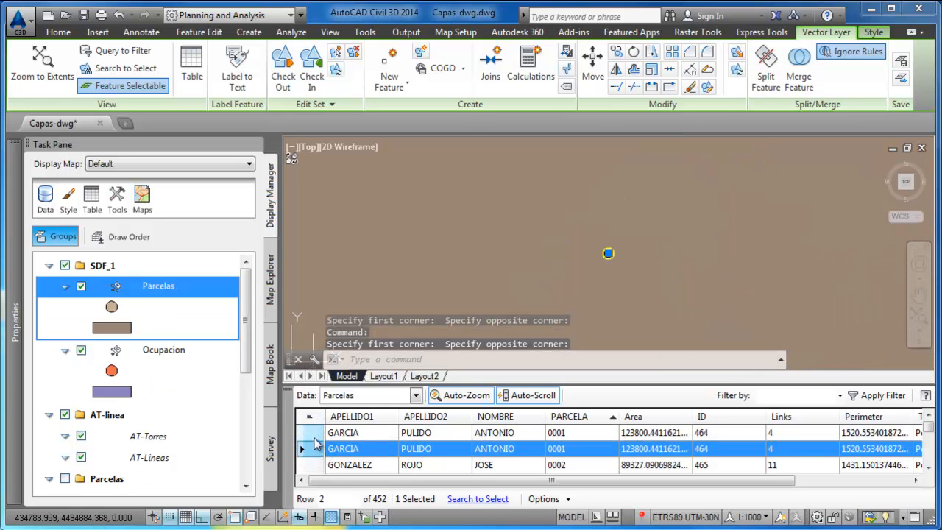
click(313, 434)
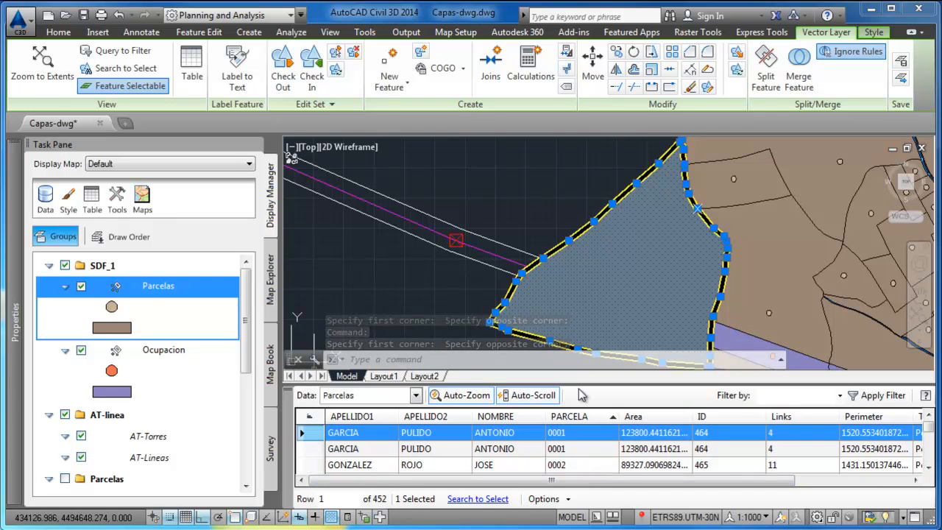
drag(579, 385, 581, 376)
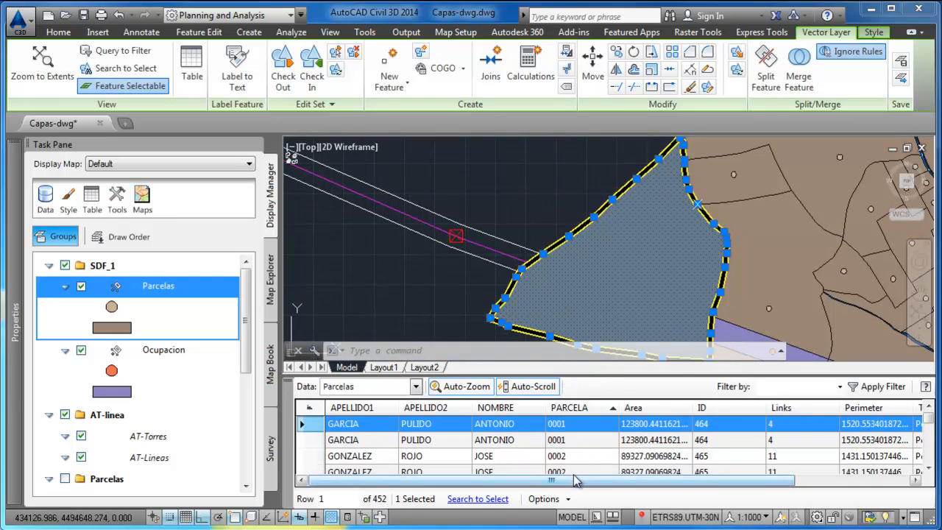
drag(570, 477, 701, 488)
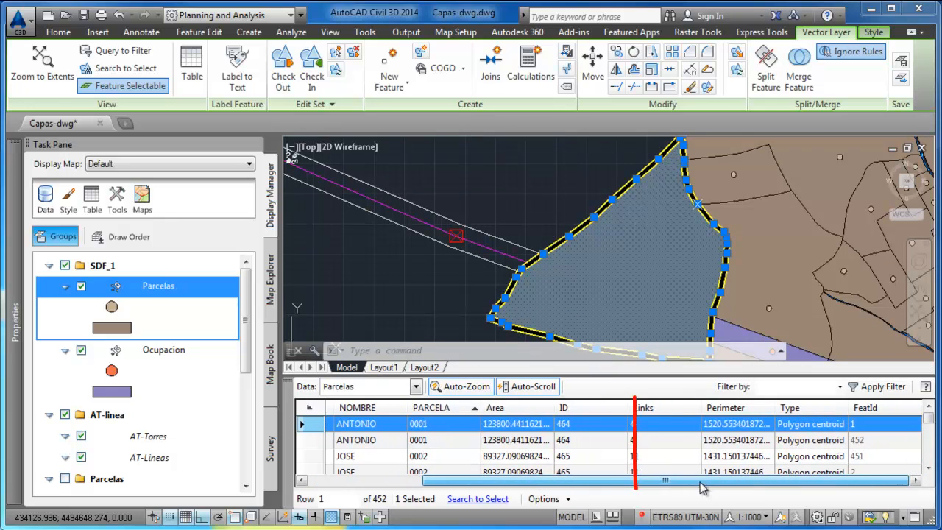
Step: Check the ID value of the parcel 0001 record in the Parcelas data table
click(587, 424)
drag(557, 482, 416, 488)
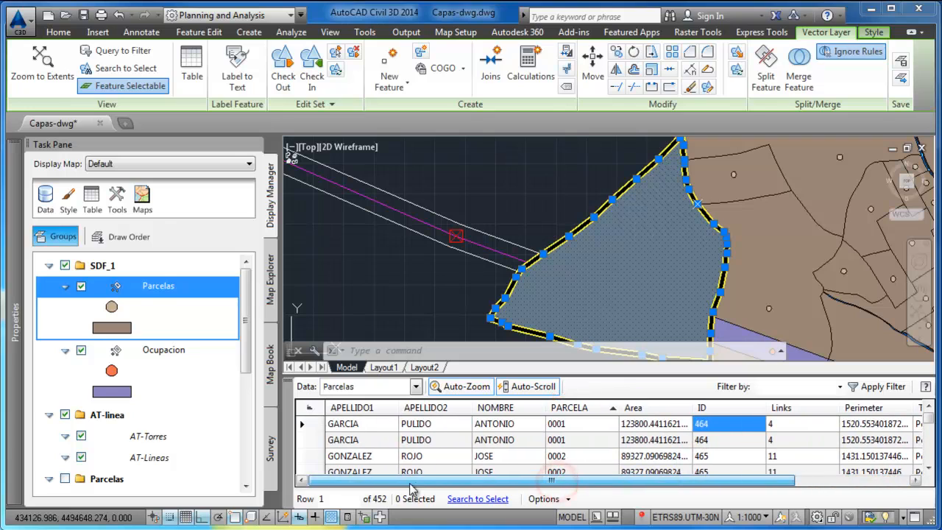
click(714, 426)
Step: Show the data table of the Ocupacion layer and locate on the map the record whose Parcelas_ID is 464
click(165, 351)
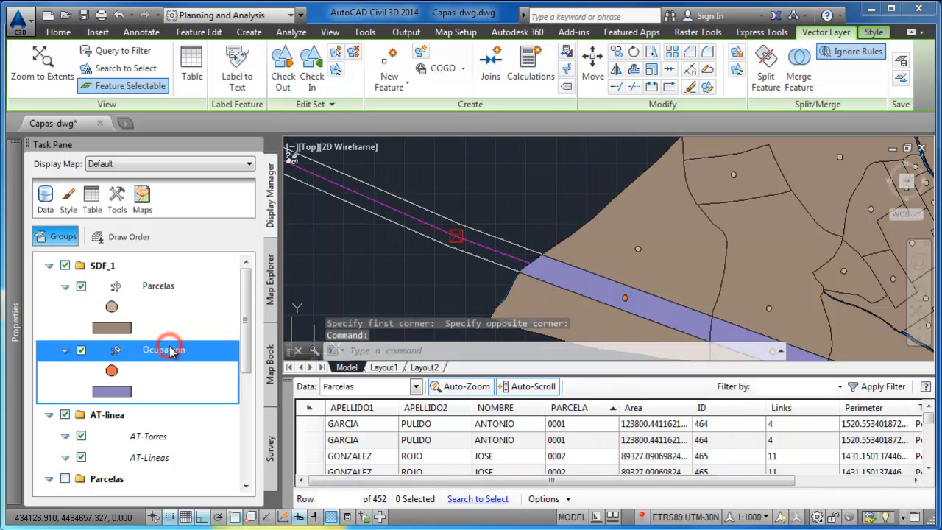
click(548, 270)
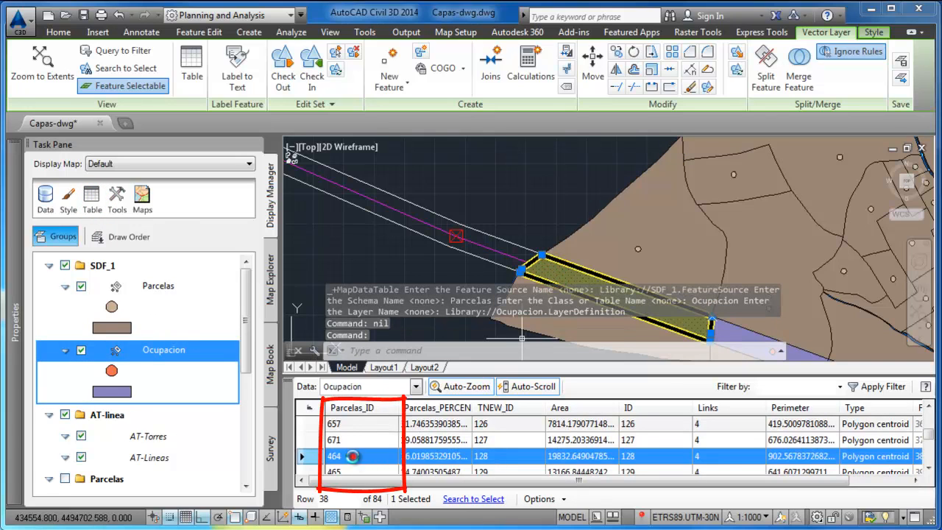
click(353, 457)
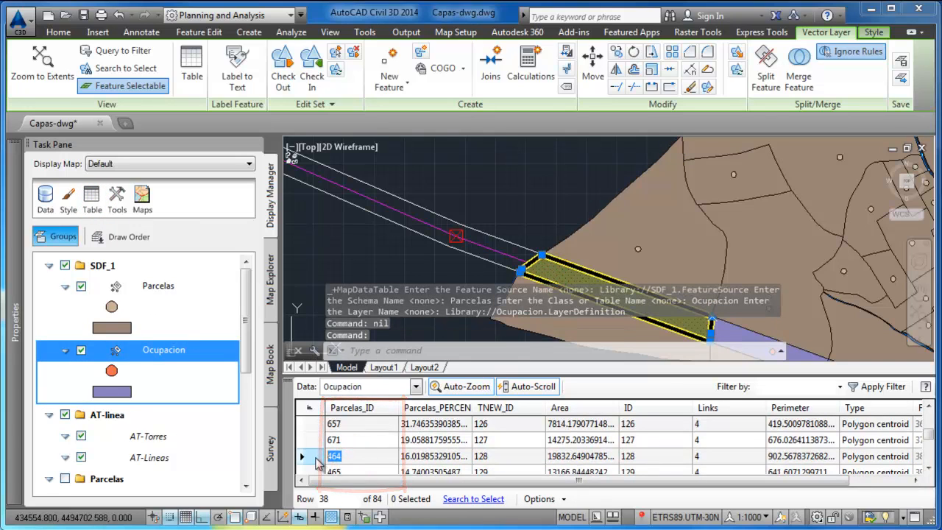
click(312, 458)
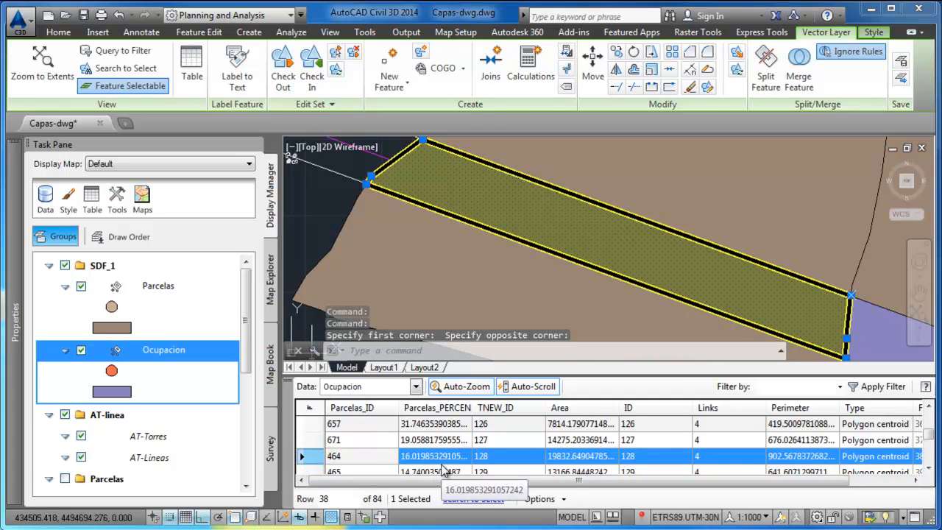
Step: Widen the Parcelas_PERCENTAREA column to fit, examine the selected strip's percentage, area and perimeter values, and clear the selection
double_click(471, 407)
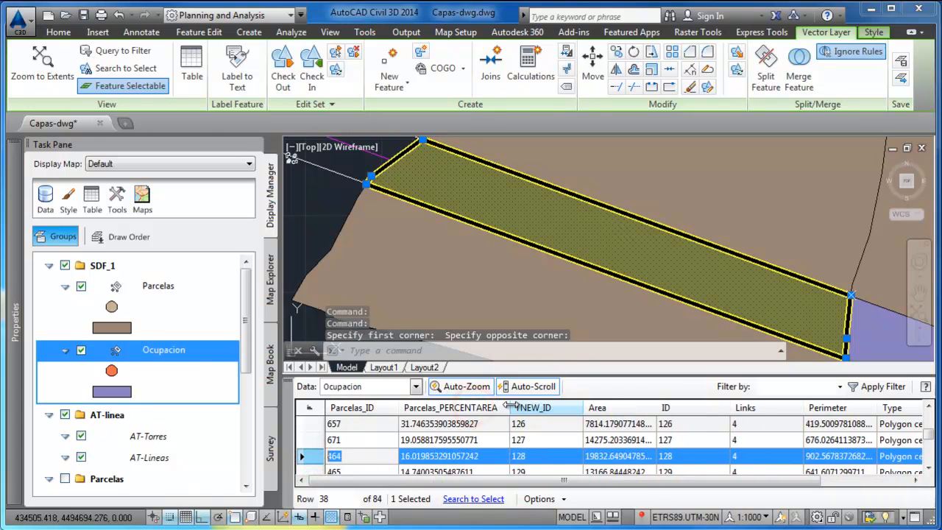
click(478, 462)
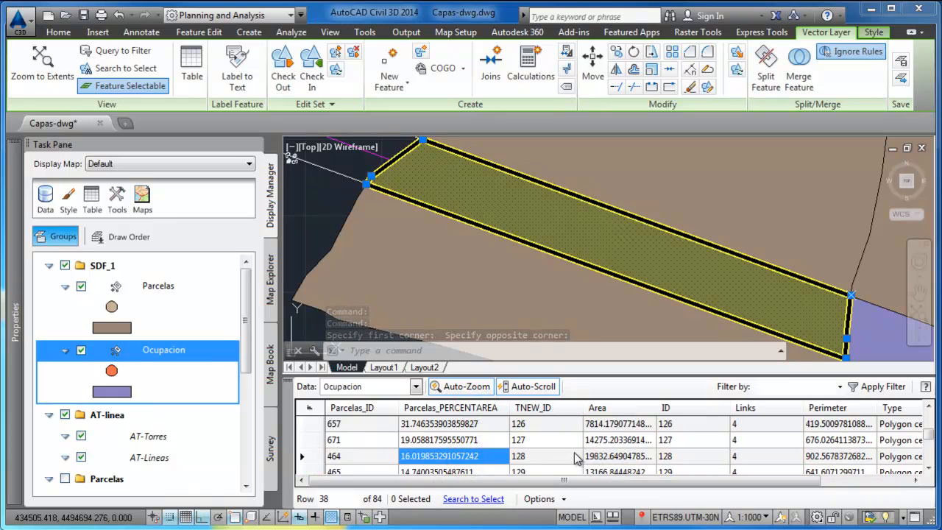
click(578, 457)
click(825, 458)
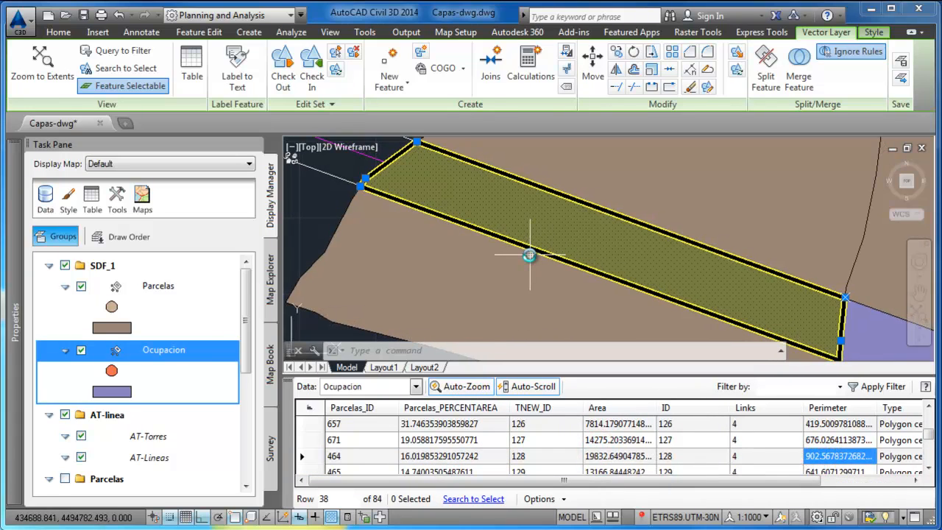
key(Escape)
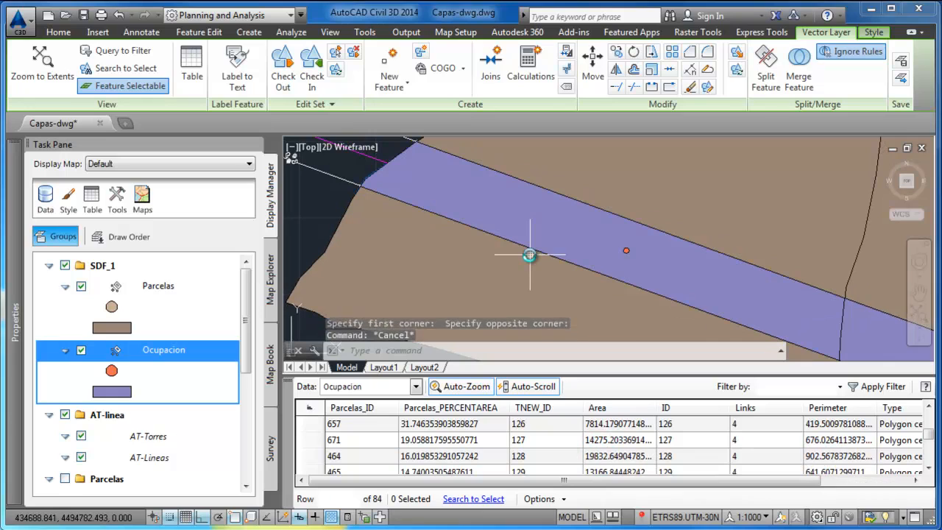
Step: Show the data table of the SDF Parcelas layer again, with the power line strip in view on the map
click(164, 288)
click(91, 197)
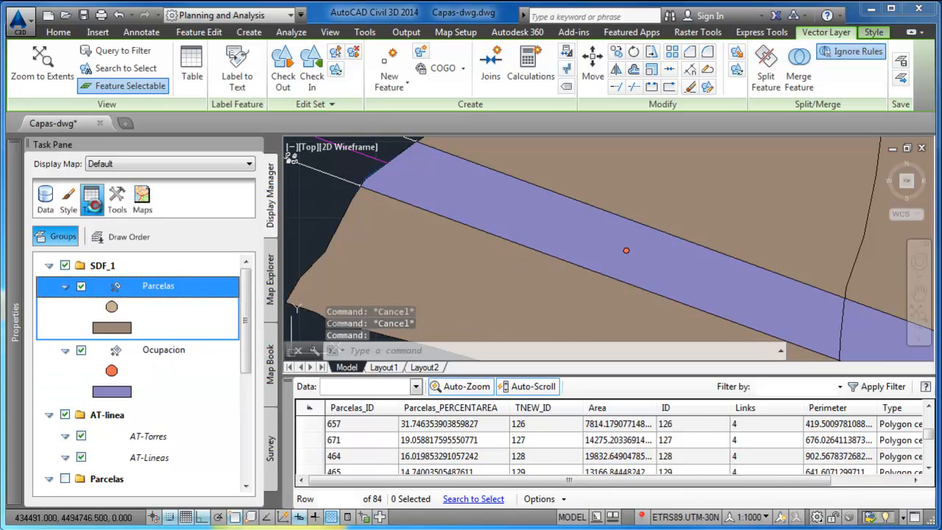
click(919, 314)
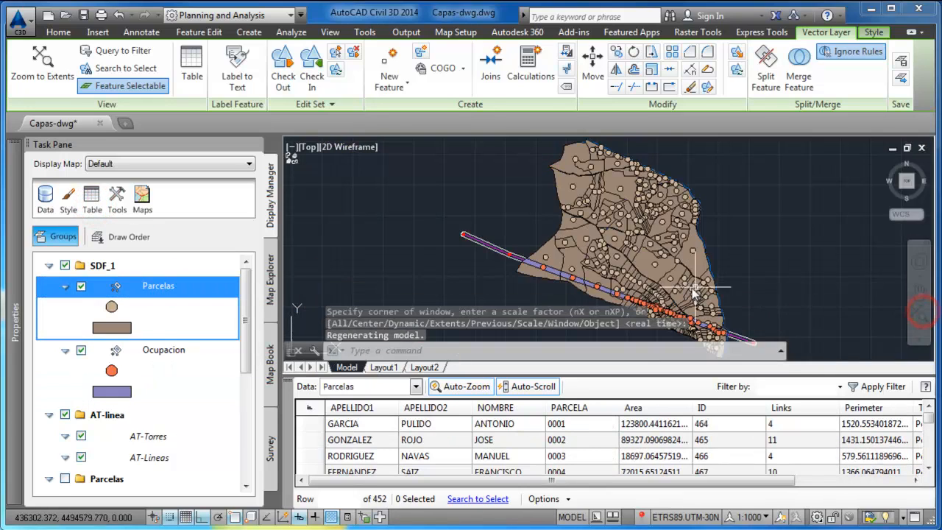
scroll(589, 262, up, 6)
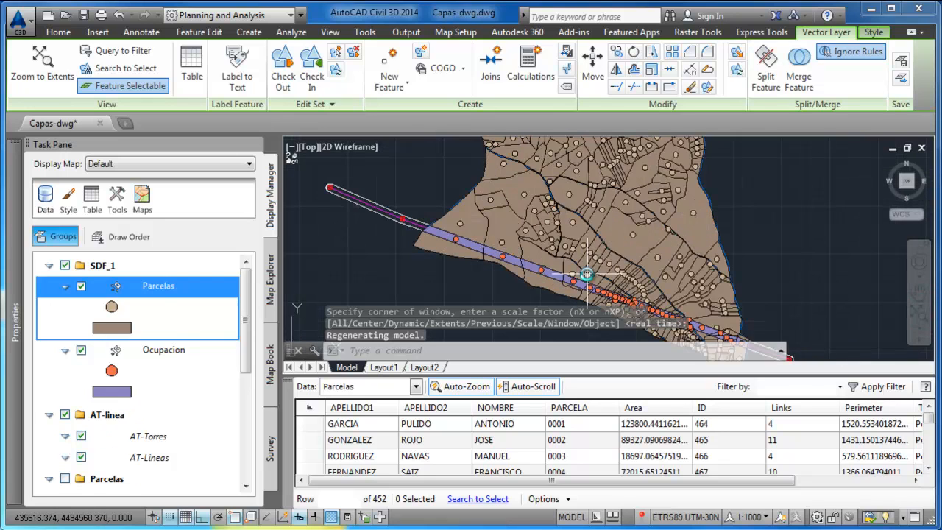
middle_drag(523, 257, 524, 246)
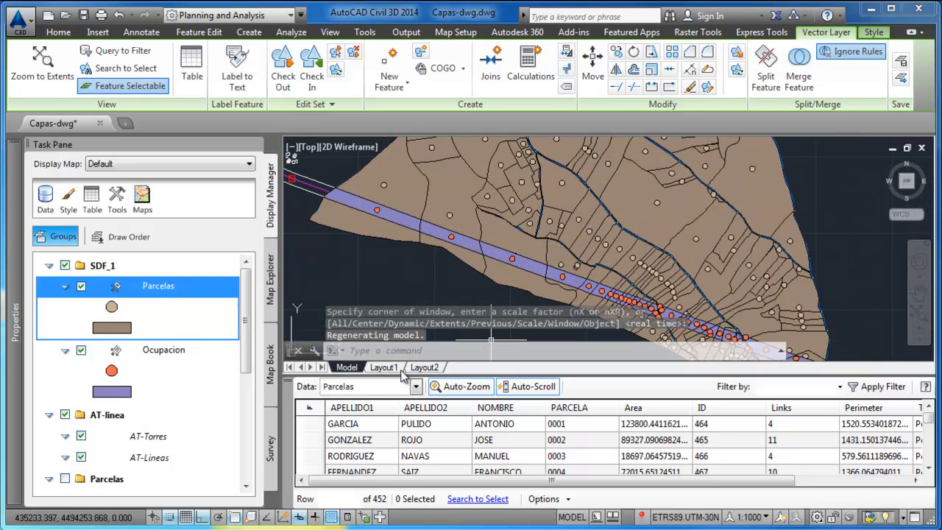
click(181, 291)
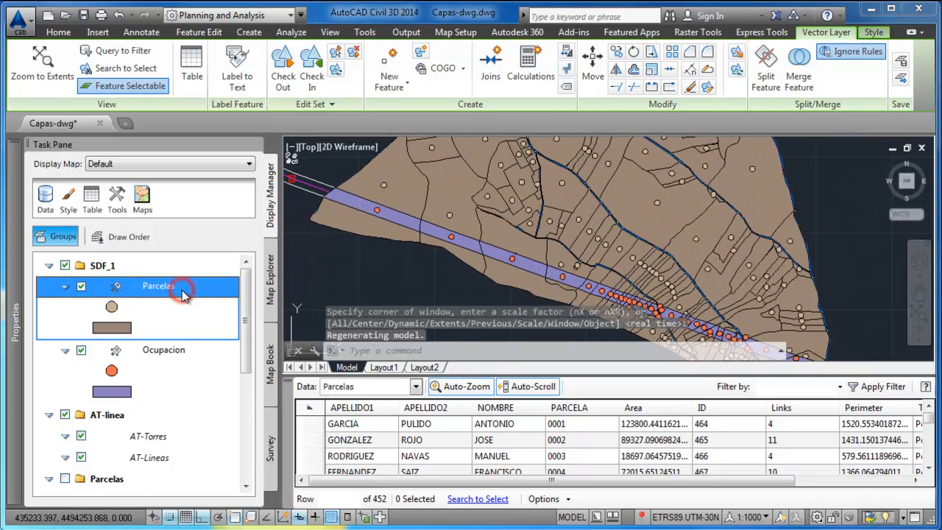
click(491, 81)
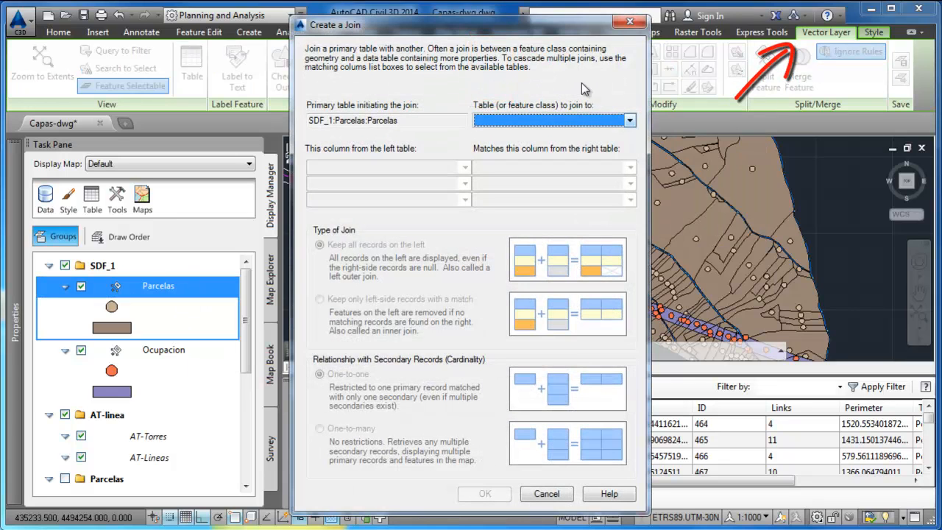
click(628, 25)
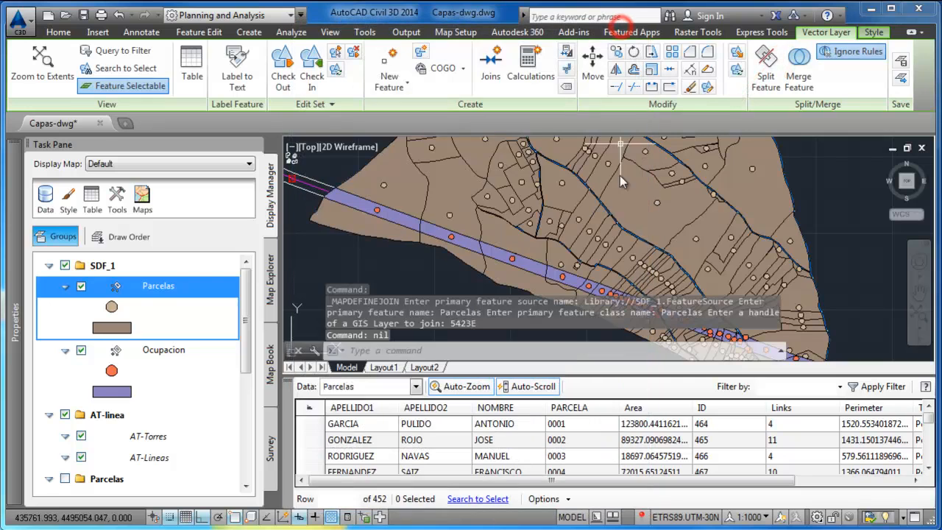
Step: Start a join from the Parcelas data table and choose the Ocupacion class of SDF_1 as the table to join to
click(568, 499)
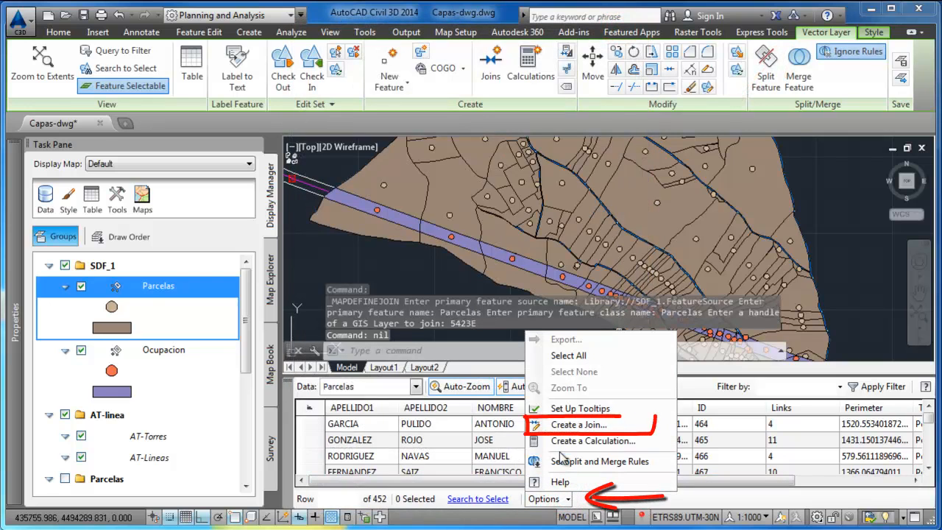
click(642, 430)
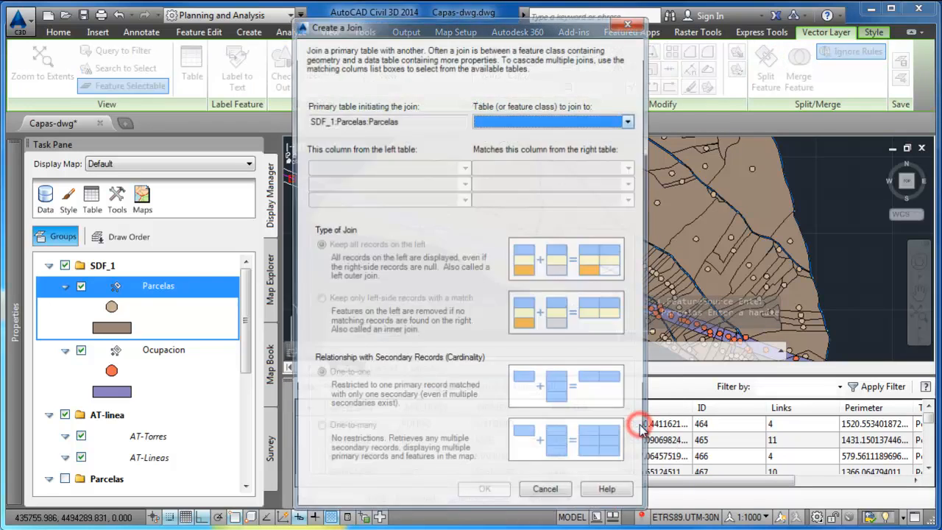
click(372, 123)
drag(404, 118, 315, 121)
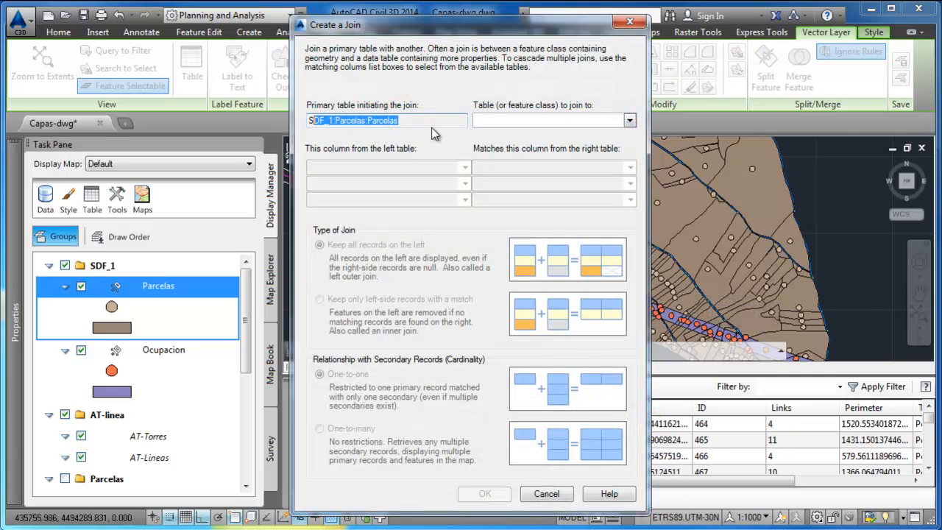
click(629, 121)
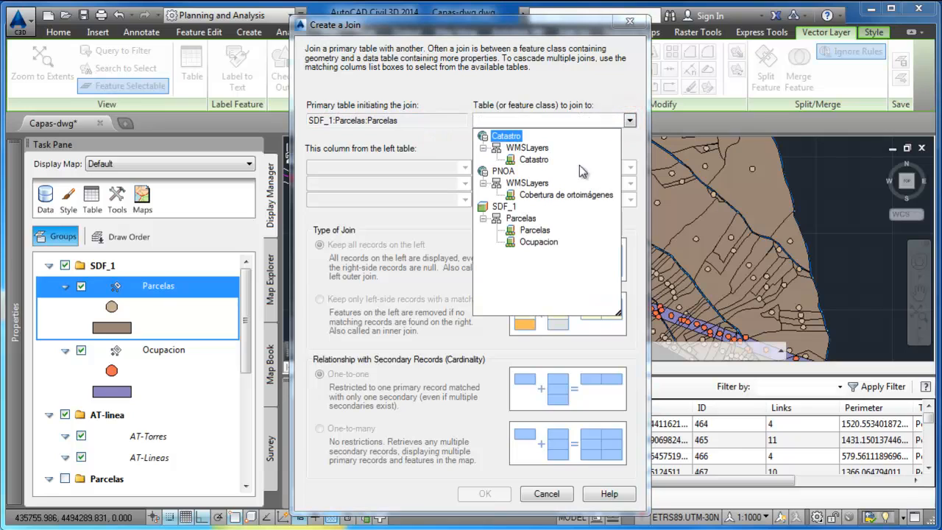
click(538, 241)
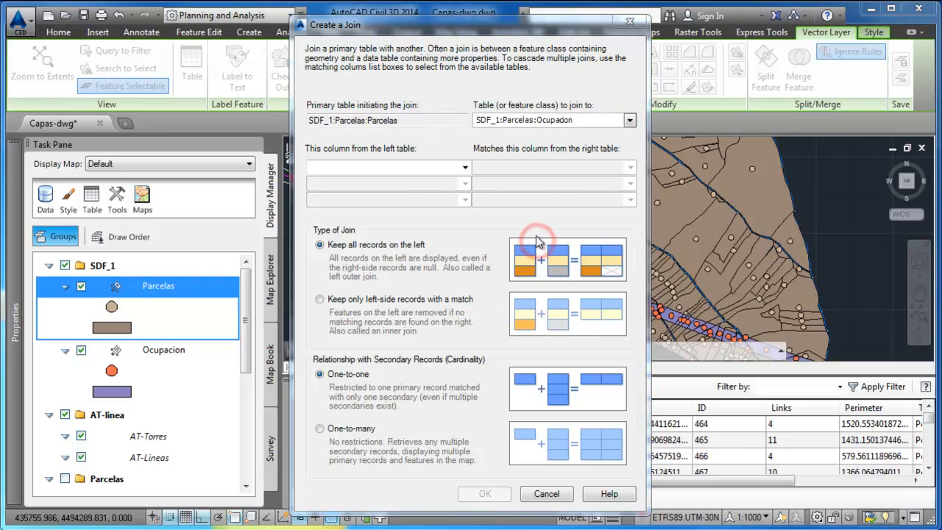
Step: Match ID with Parcelas_ID, set the relationship to One-to-many, and create the join
click(465, 169)
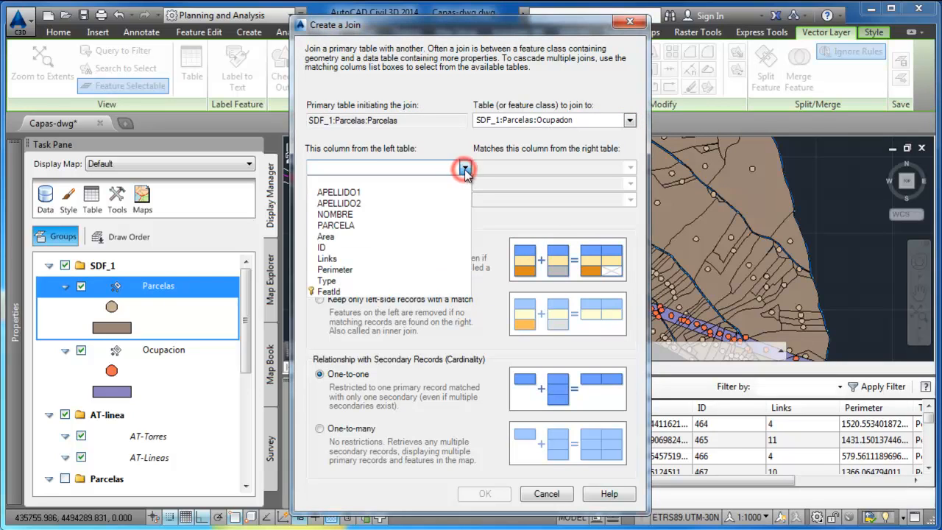
click(351, 247)
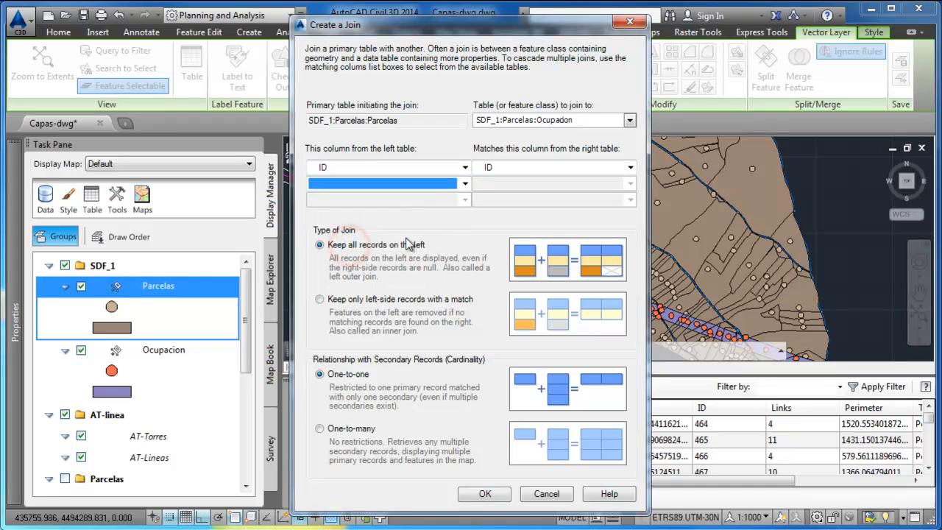
click(631, 168)
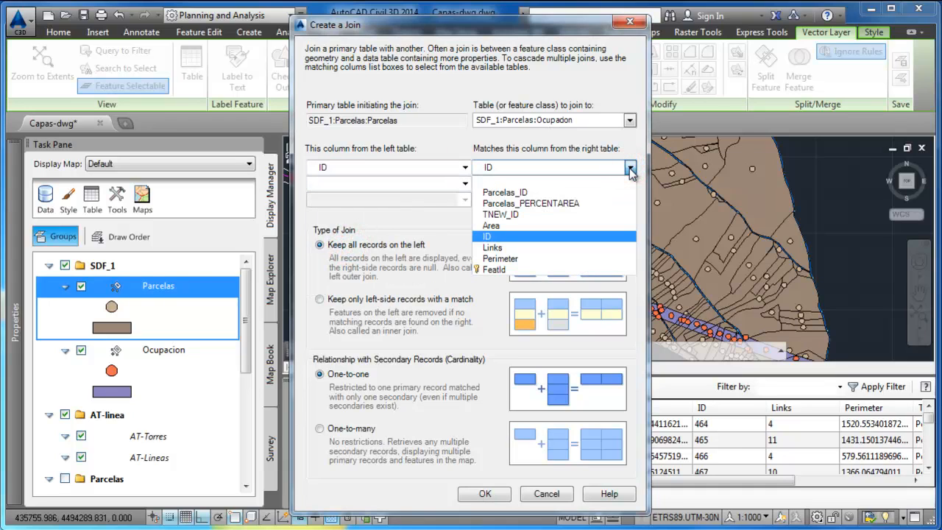
click(531, 194)
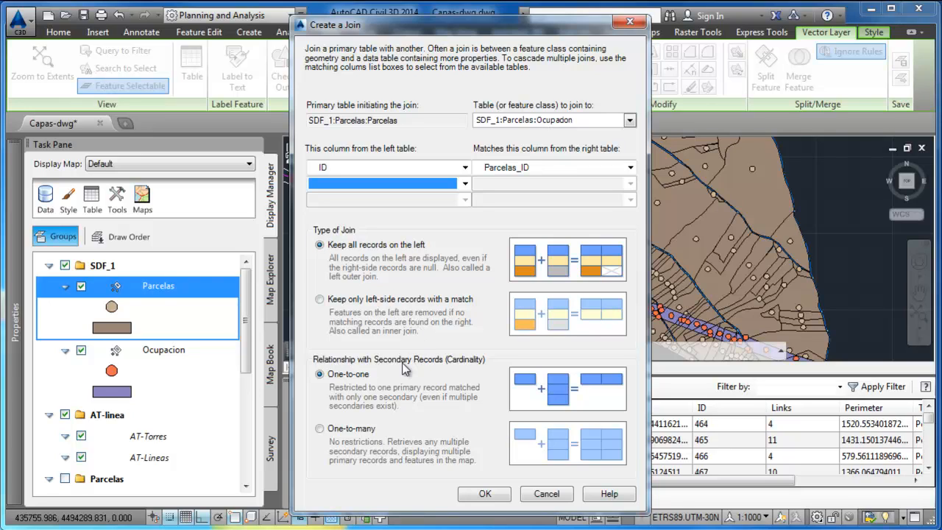
click(359, 429)
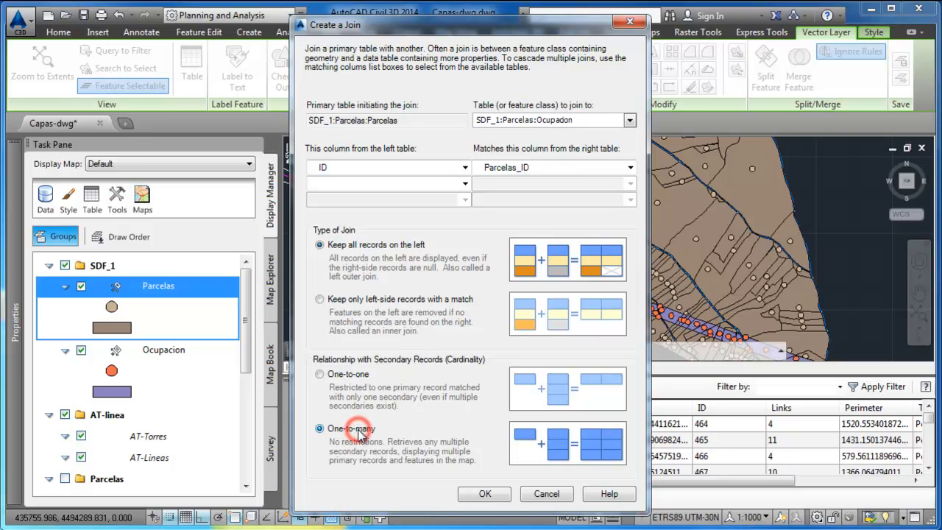
click(480, 494)
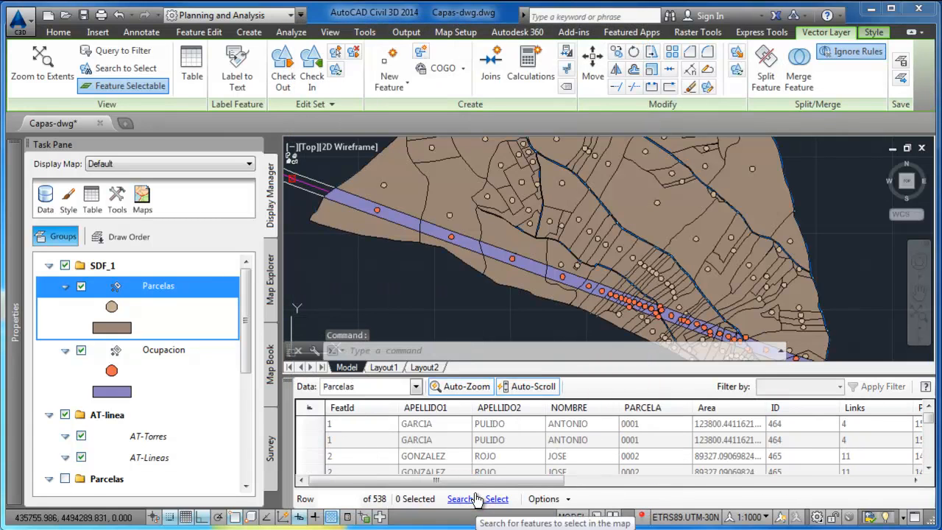
Step: Locate the first record of parcel 0001 on the map and examine its joined Ocupacion columns for parcel ID, percentage, area and perimeter
middle_drag(388, 285, 430, 308)
click(316, 425)
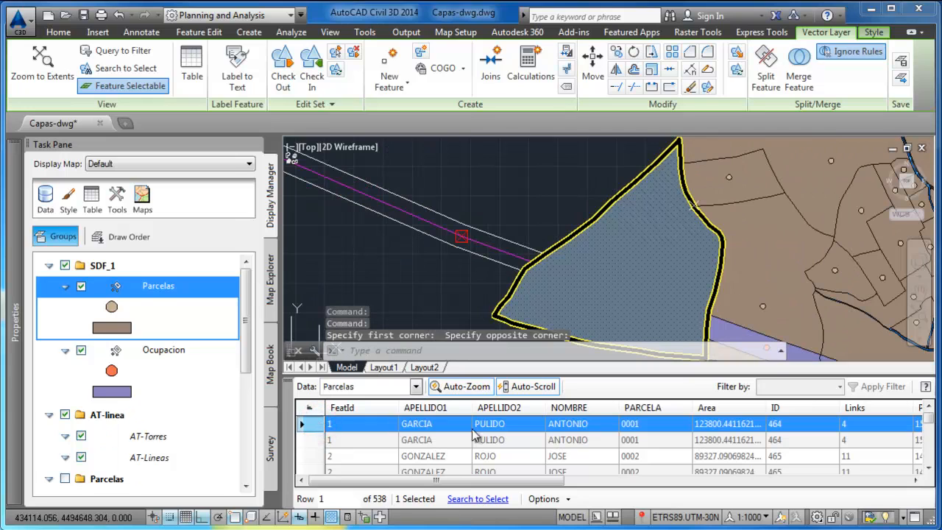
drag(451, 481, 665, 486)
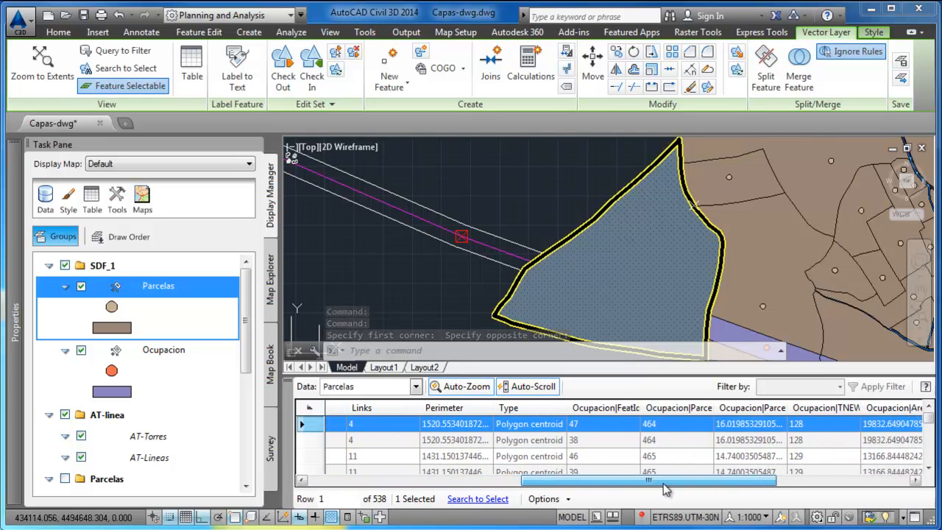
click(670, 426)
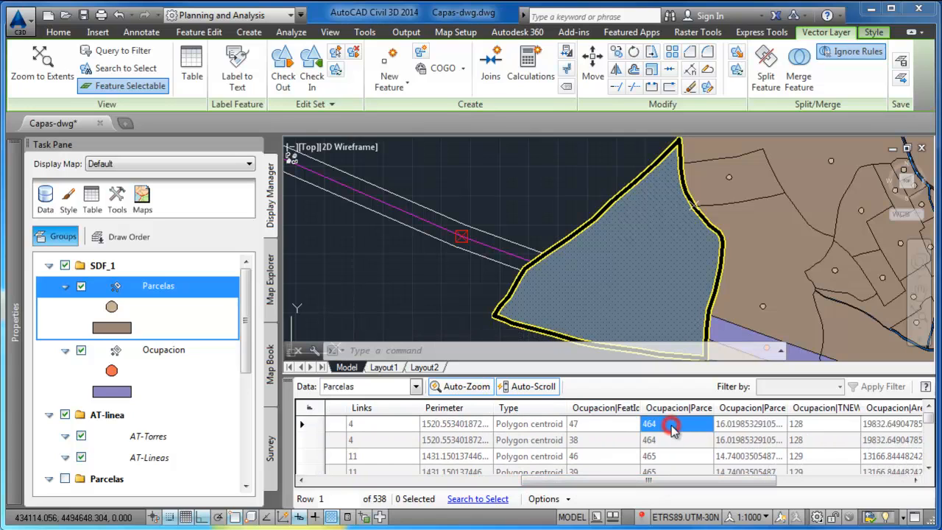
drag(689, 477, 749, 479)
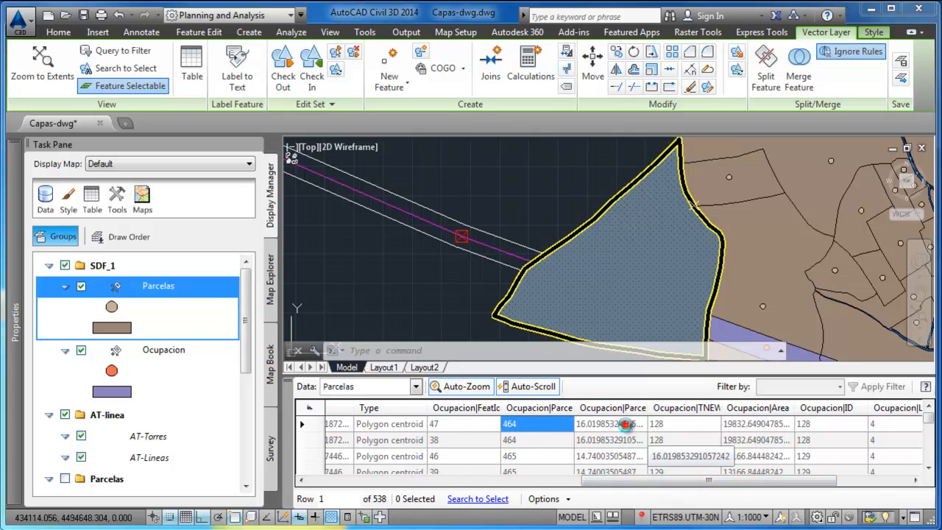
click(629, 424)
click(674, 425)
click(736, 427)
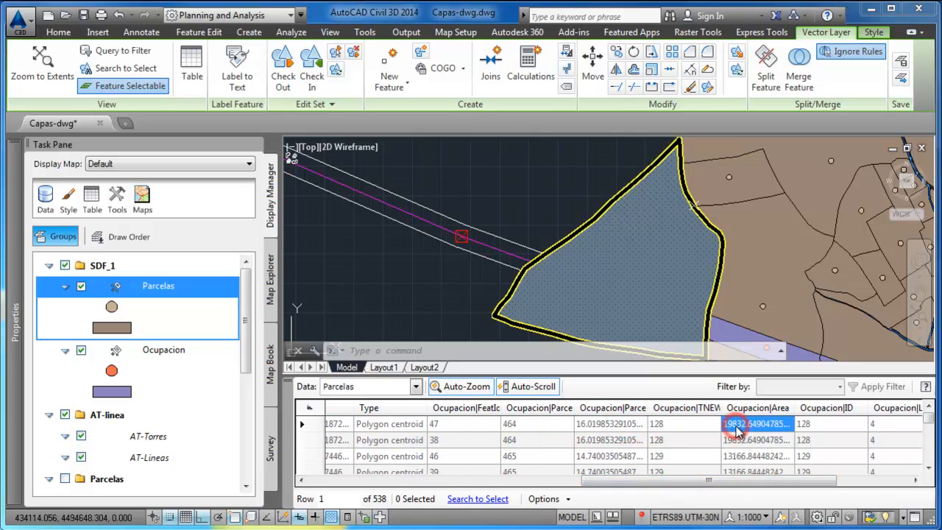
drag(710, 480, 755, 480)
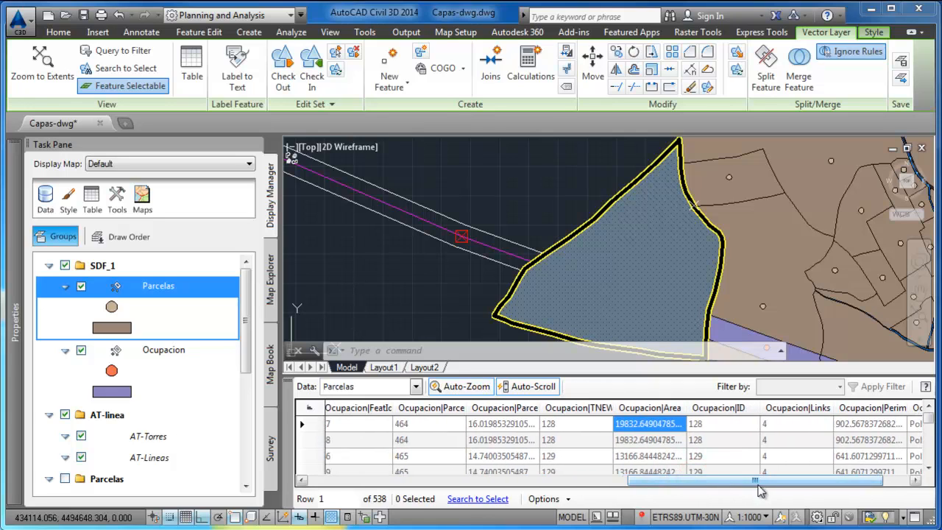
Step: Locate parcel 0075 on the map from its record without Ocupacion data and examine its columns
click(929, 420)
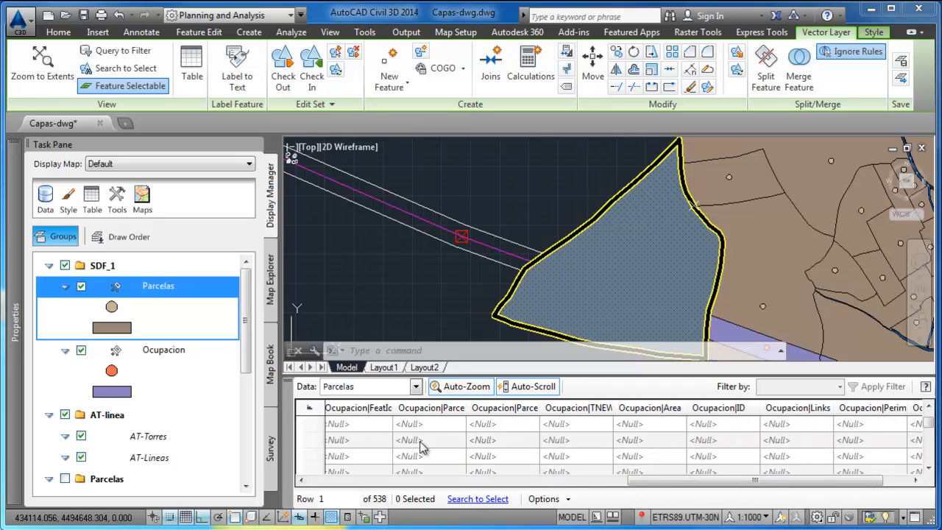
click(313, 442)
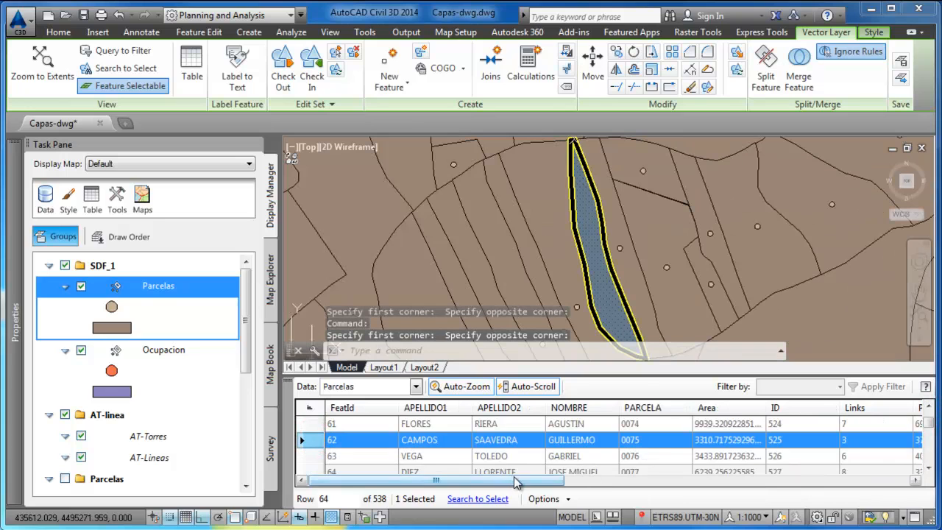
drag(515, 482, 552, 482)
click(783, 440)
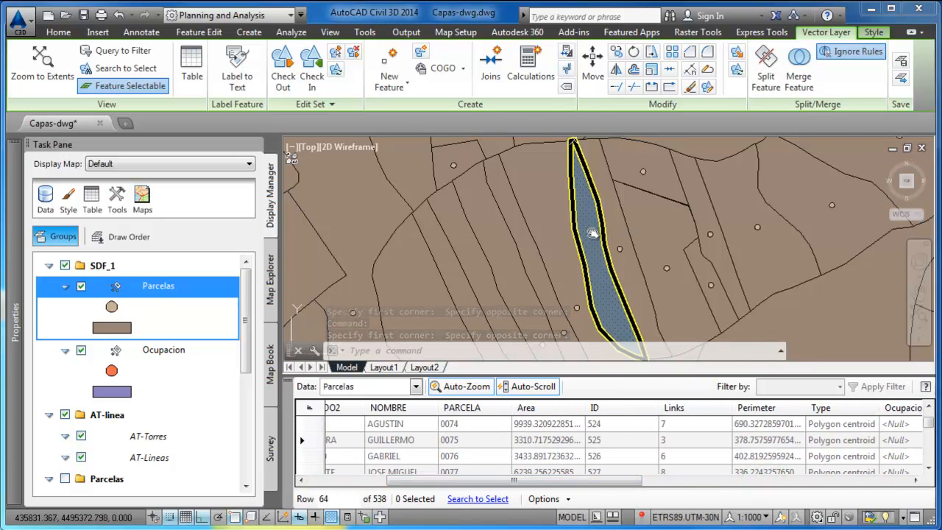
scroll(593, 234, down, 5)
key(Escape)
Step: Edit the Parcelas and Ocupacion join to keep only left-side records with a match, and apply the change to the layer
click(569, 500)
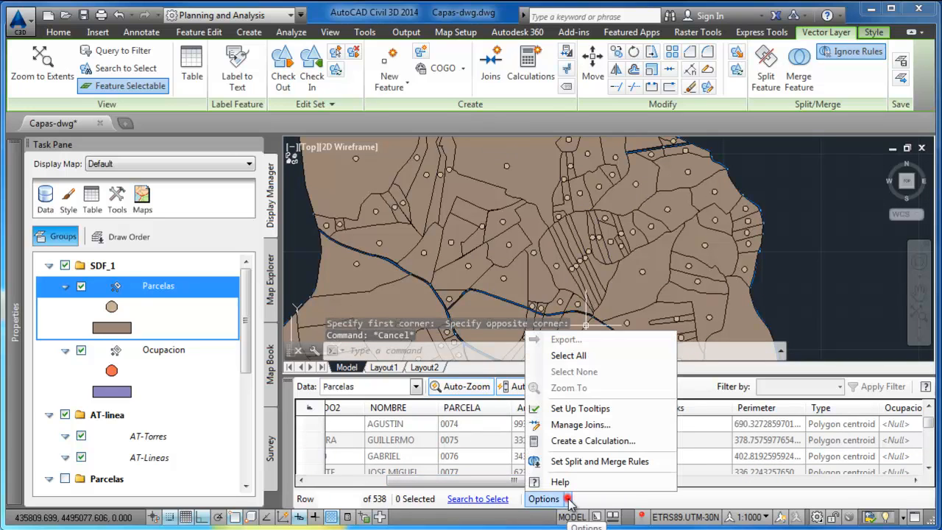
click(581, 425)
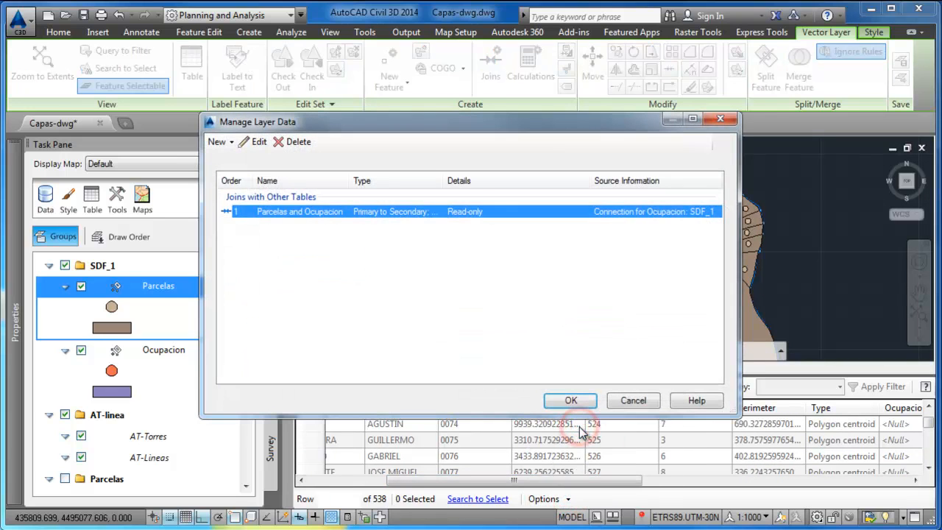
click(258, 142)
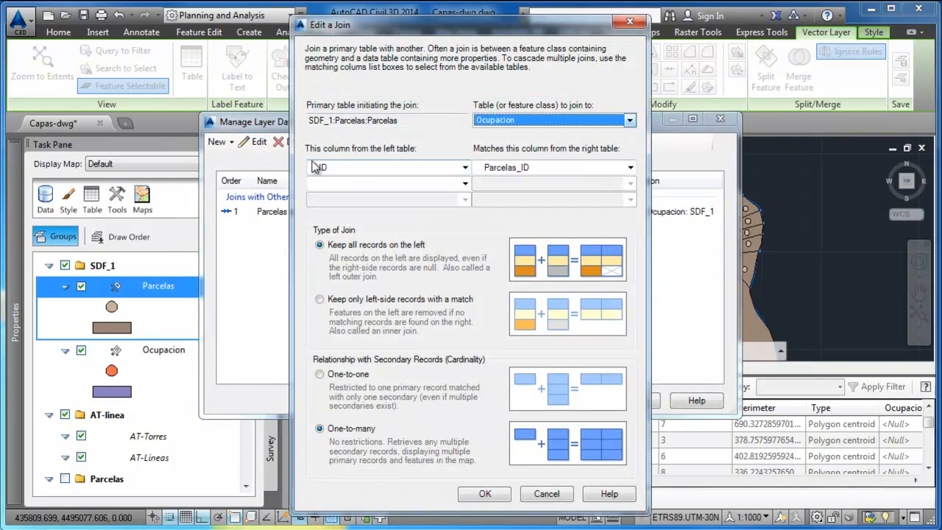
click(376, 297)
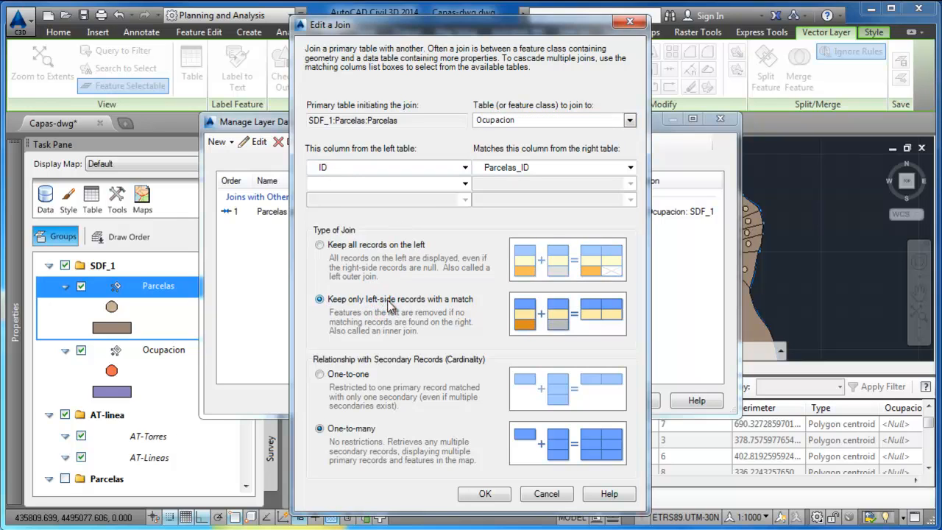
click(485, 496)
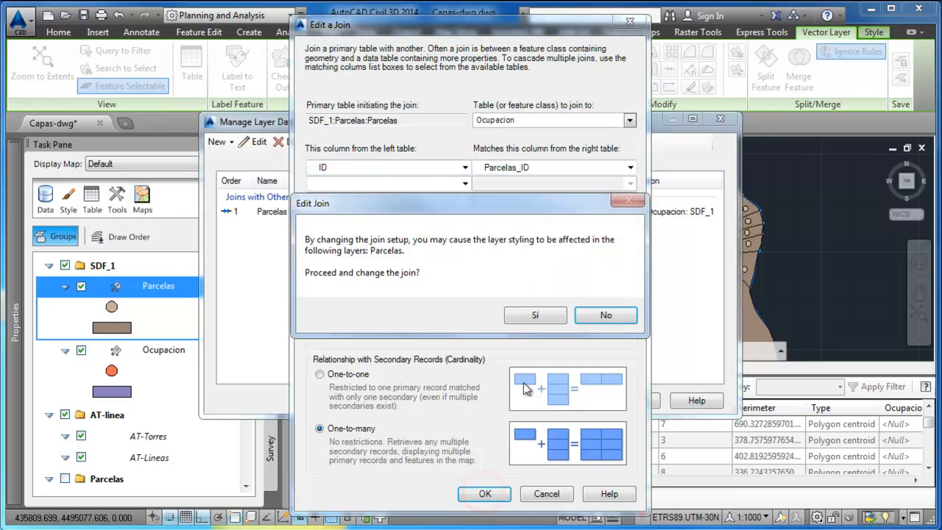
click(535, 316)
click(567, 400)
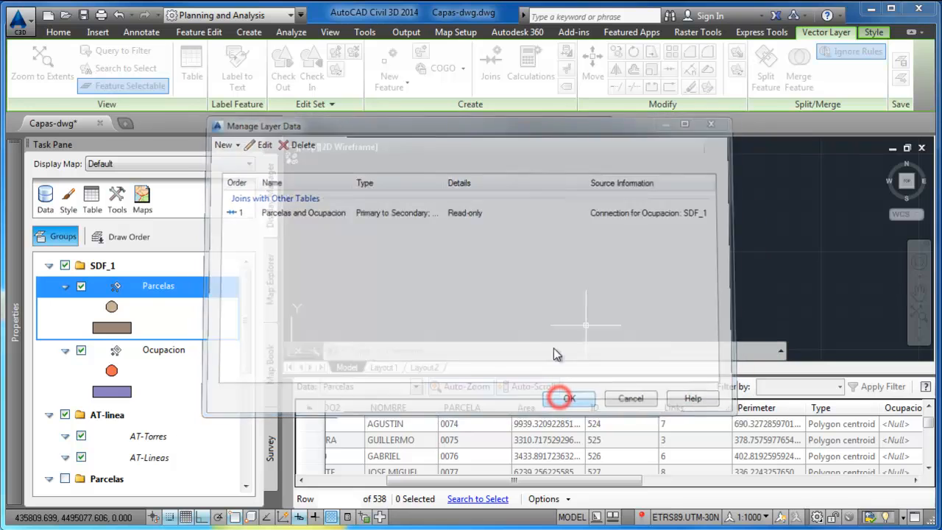
middle_drag(538, 308, 522, 183)
middle_drag(734, 298, 689, 268)
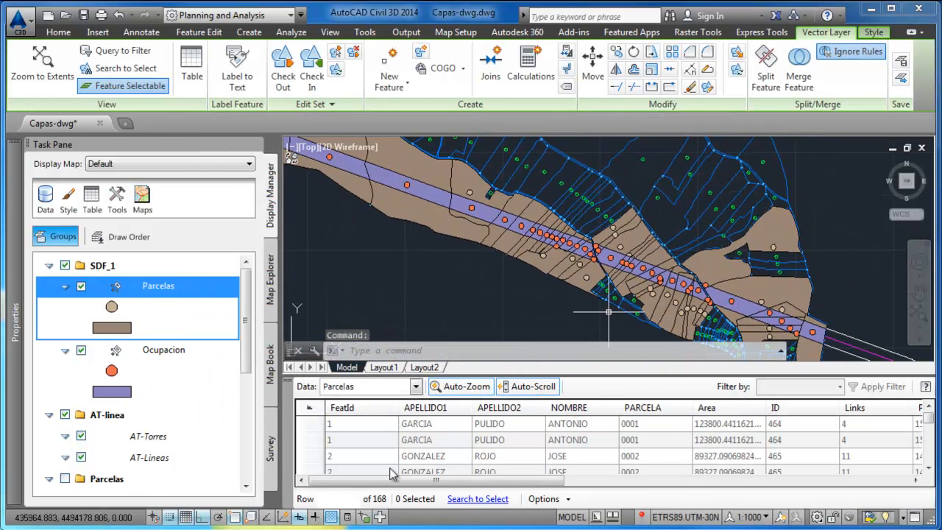
middle_drag(609, 295, 567, 293)
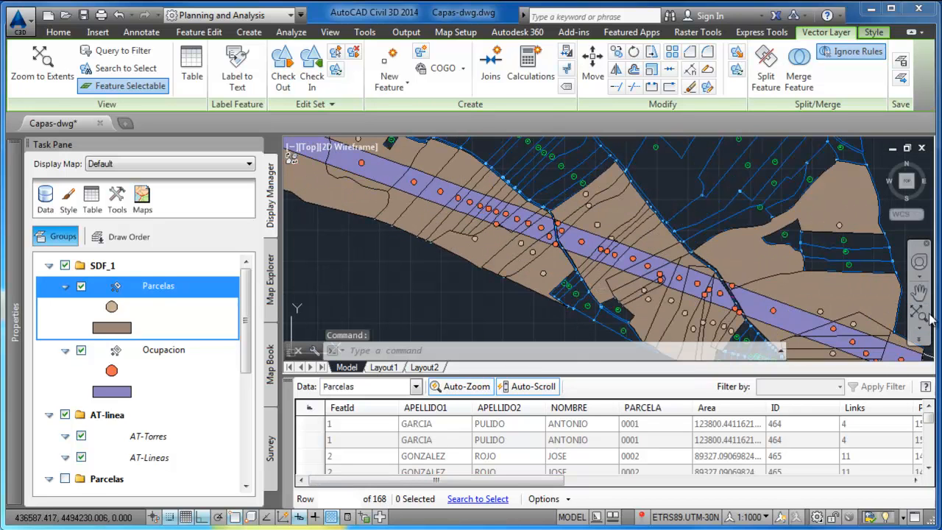
scroll(869, 309, down, 5)
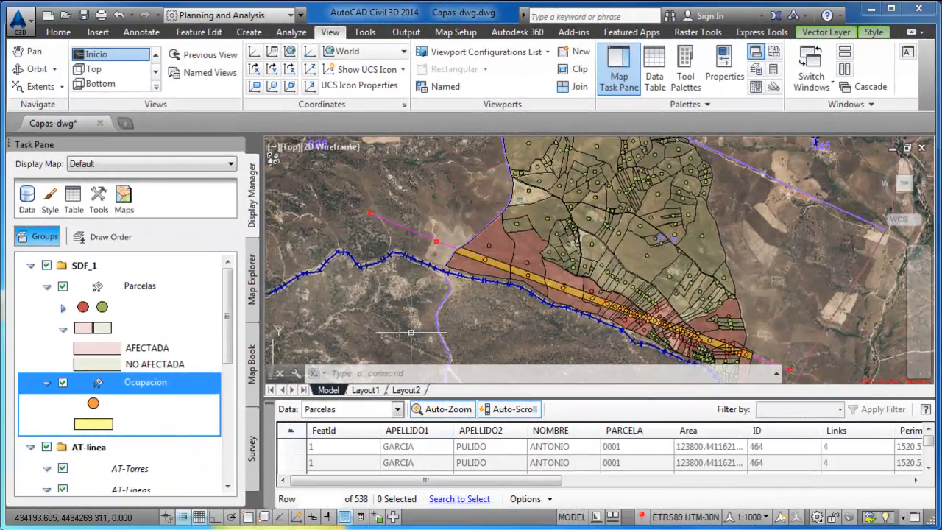
Step: Examine the AFECTADA and NO AFECTADA themes of the Parcelas layer and the Ocupacion layer's style
click(127, 296)
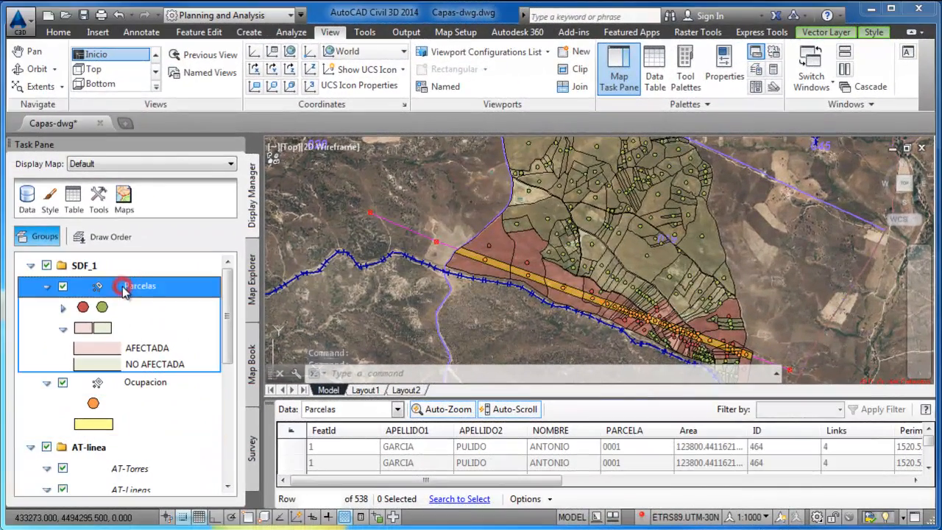
click(150, 351)
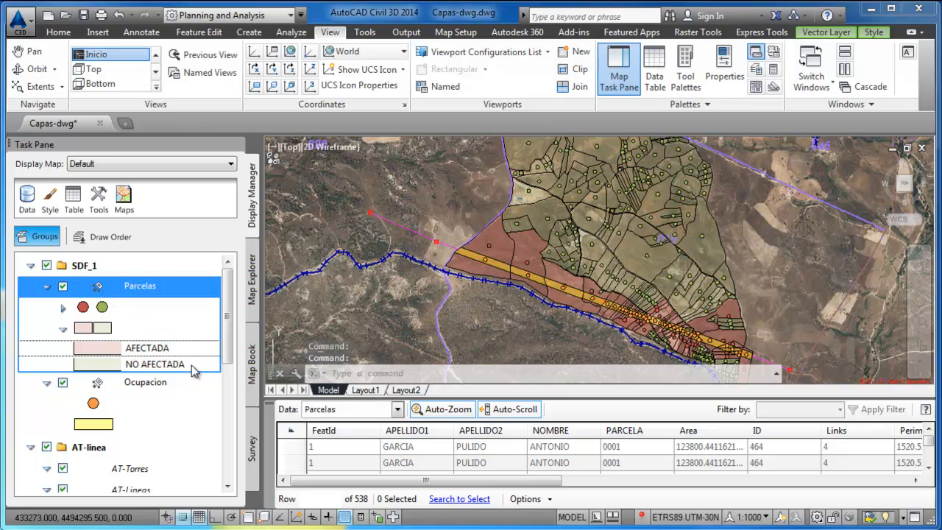
click(194, 370)
click(151, 384)
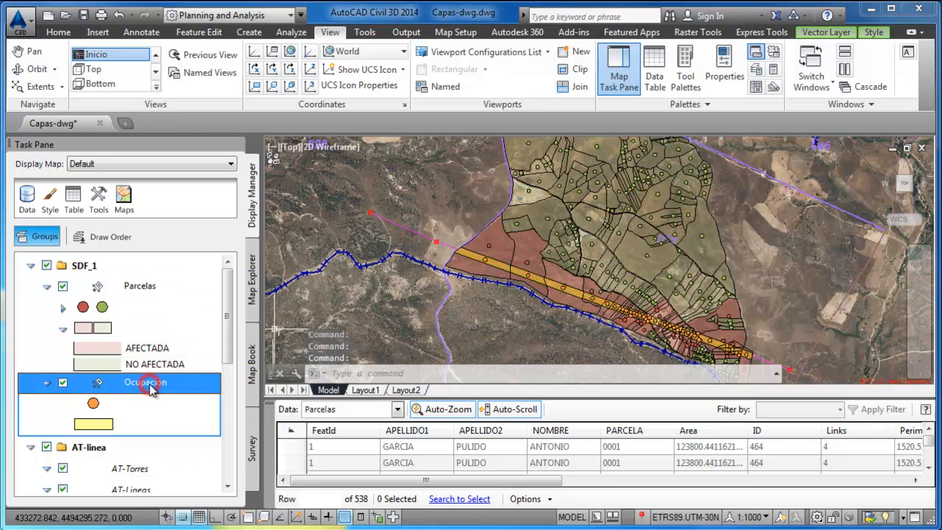
click(523, 308)
Step: Examine the parcel labels and the Ocupacion labels with area and percentage along the power line strip
scroll(516, 264, up, 2)
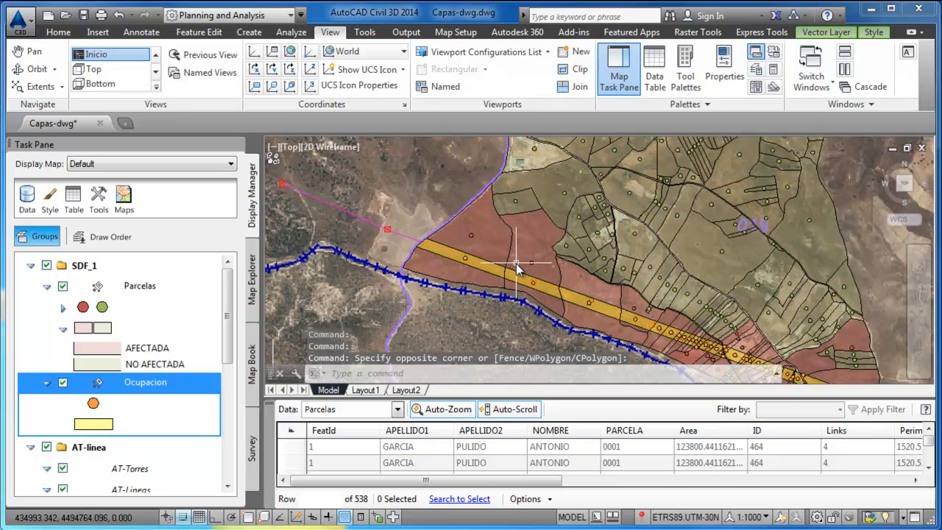
scroll(516, 263, up, 1)
scroll(515, 262, up, 1)
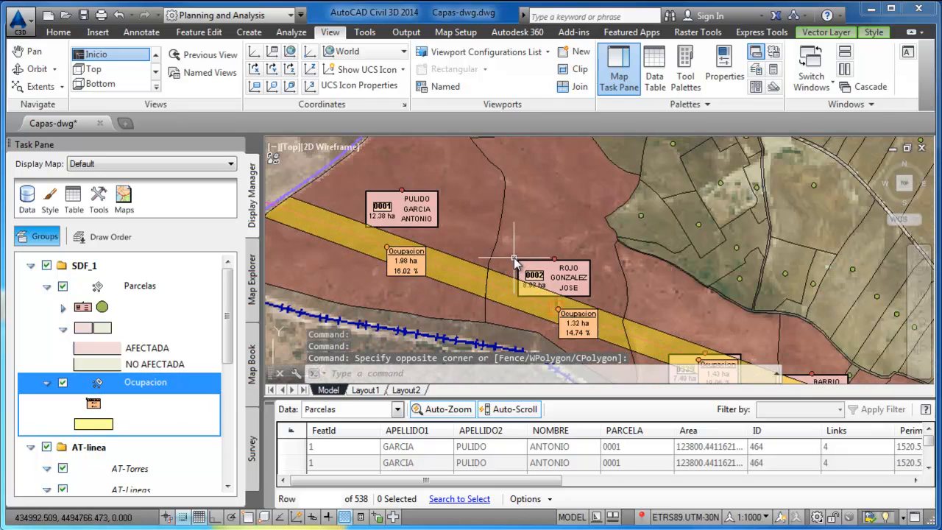
middle_drag(514, 258, 506, 236)
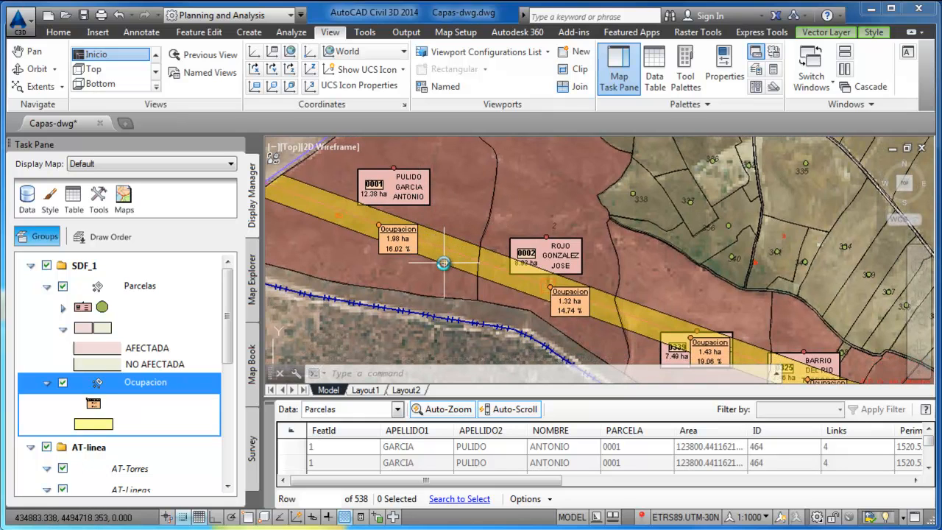
middle_drag(443, 278, 425, 280)
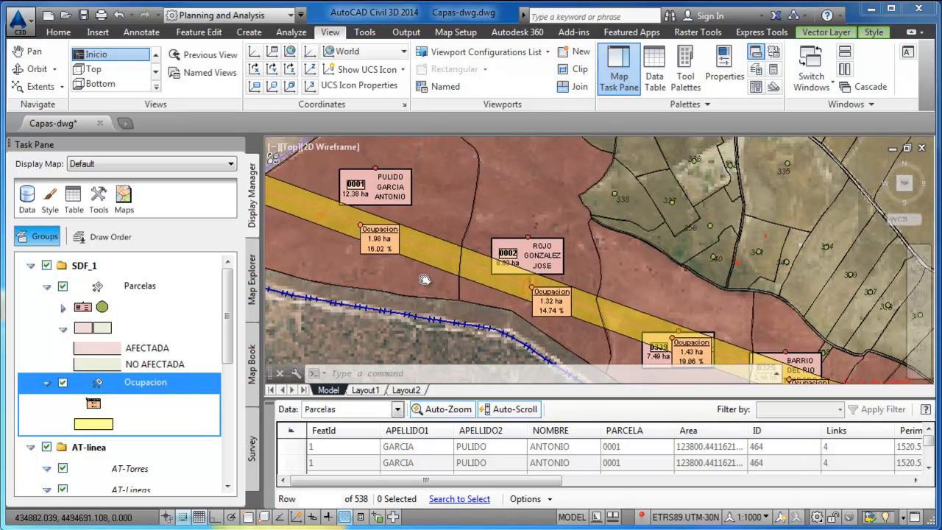
scroll(427, 277, down, 2)
scroll(522, 284, down, 2)
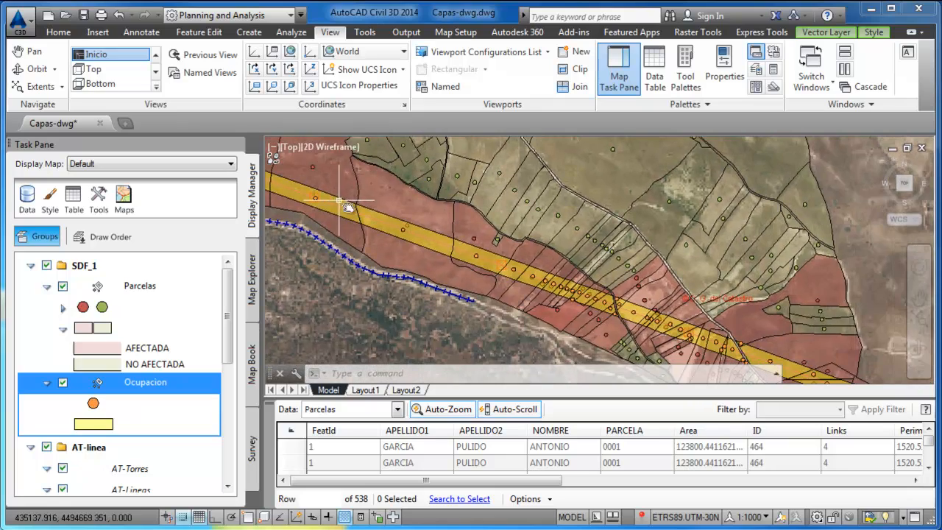
scroll(577, 302, up, 2)
scroll(453, 267, up, 4)
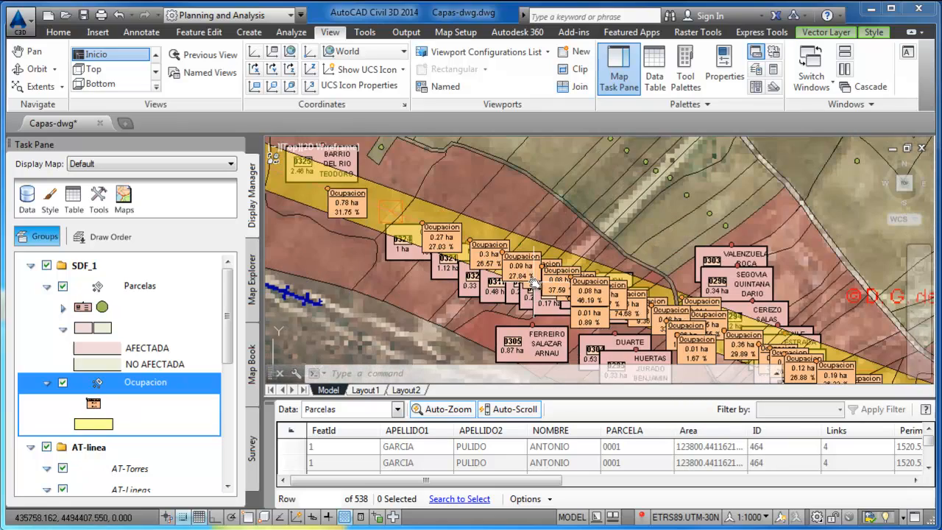
middle_drag(453, 266, 431, 278)
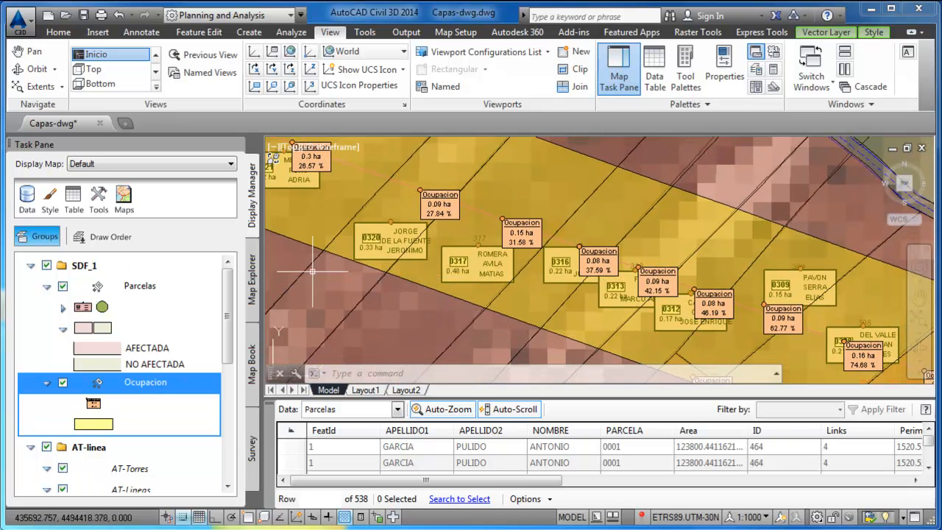
Step: Switch to the Parcelas.xlsx workbook in Excel and review its Parcela, Nombre, Apellido1 and Apellido2 column headers
drag(0, 142, 675, 55)
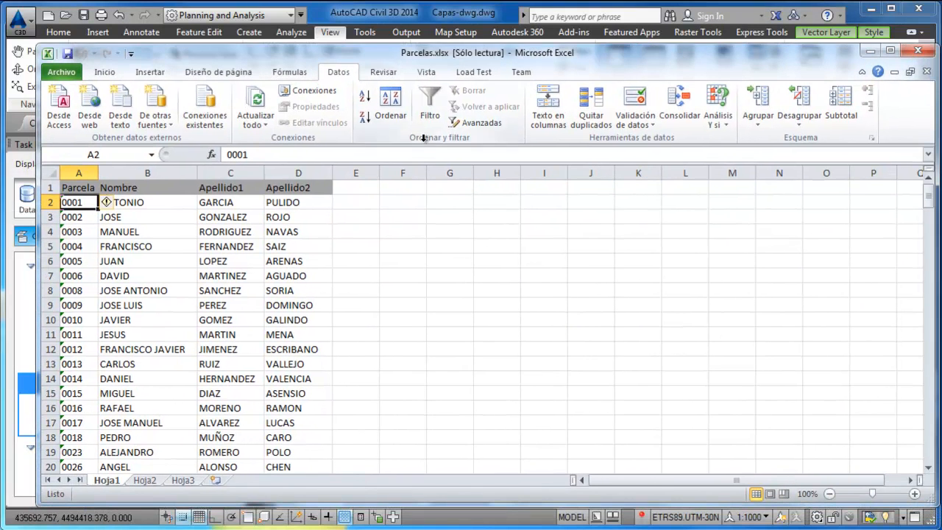
click(80, 189)
click(146, 190)
click(230, 189)
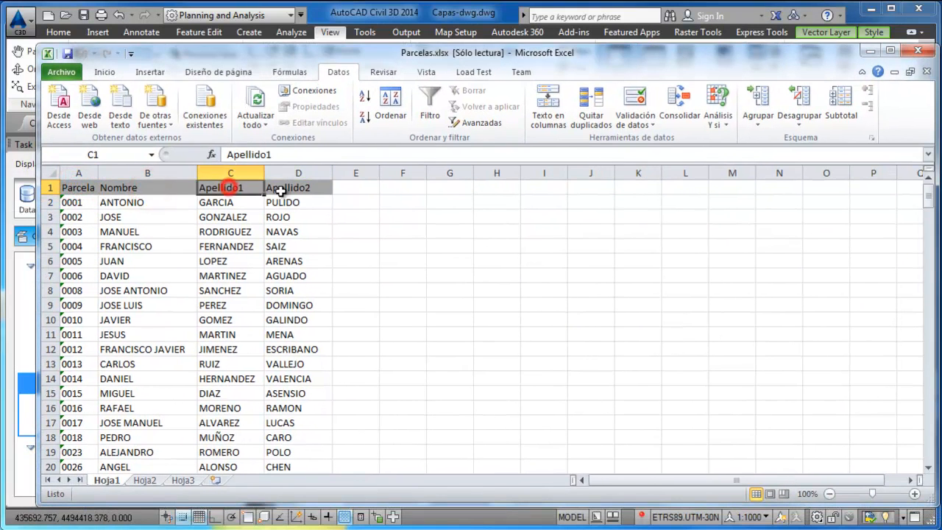
click(286, 189)
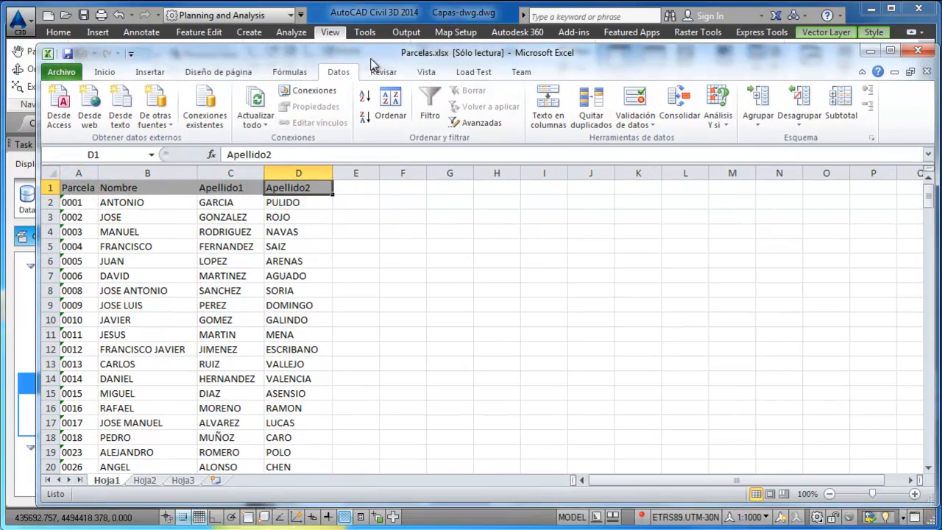
Step: Return to AutoCAD Civil 3D and select all records in the data table of the SDF Parcelas layer
click(373, 19)
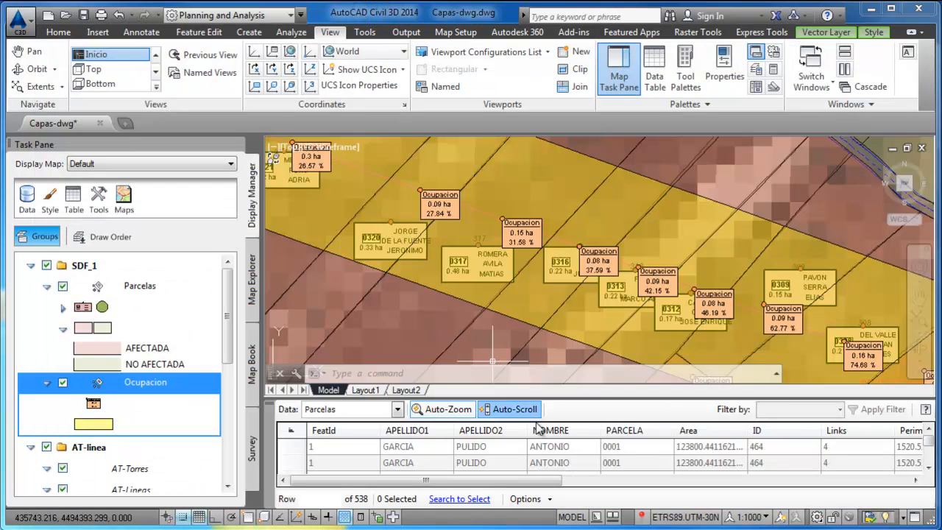
click(527, 498)
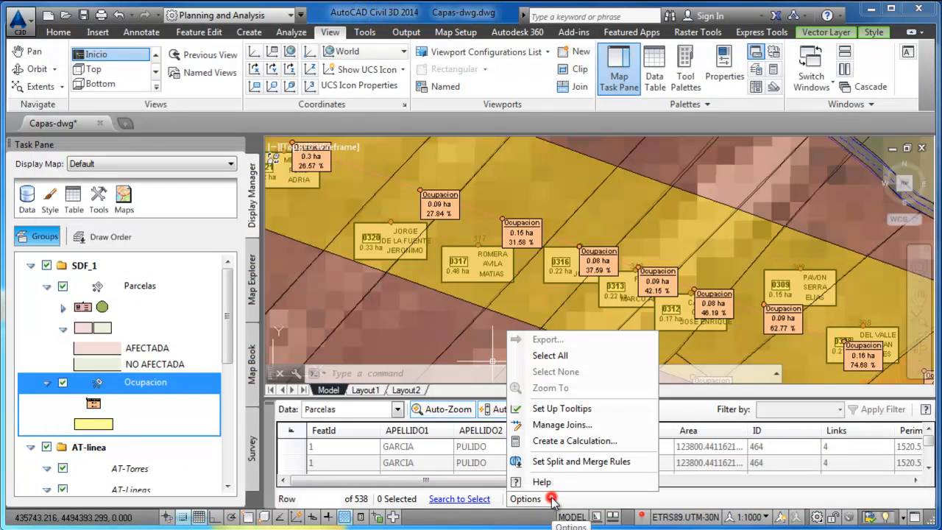
click(158, 287)
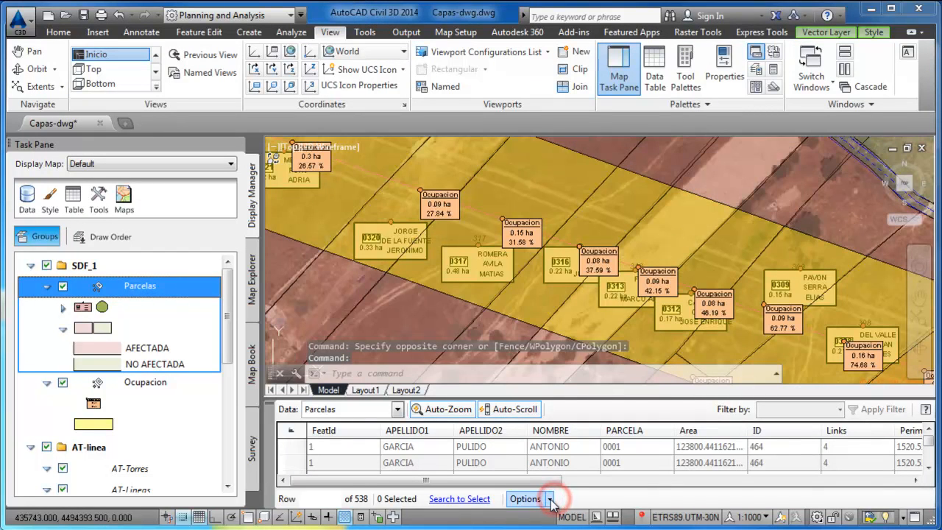
click(549, 499)
click(552, 355)
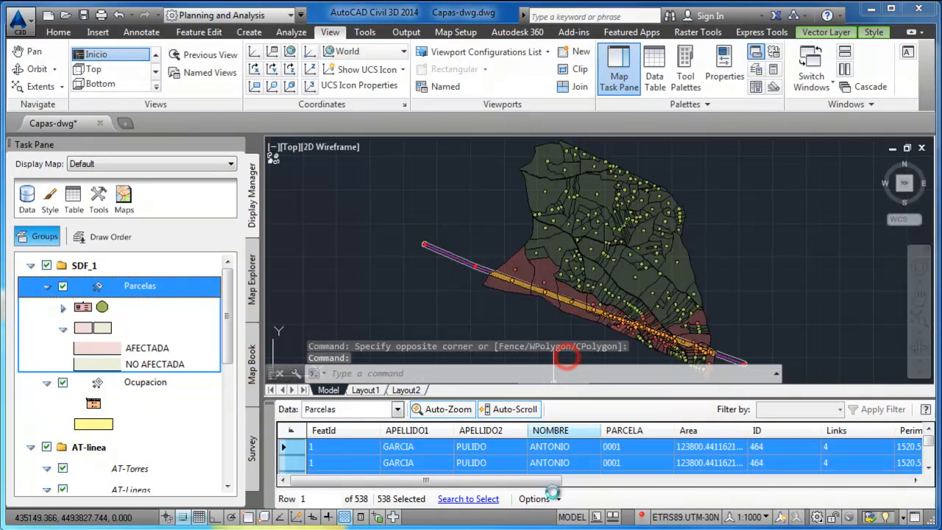
Step: Export the selected Parcelas records to Parcelas.csv in the sdf folder, replacing the existing file
click(560, 499)
click(573, 345)
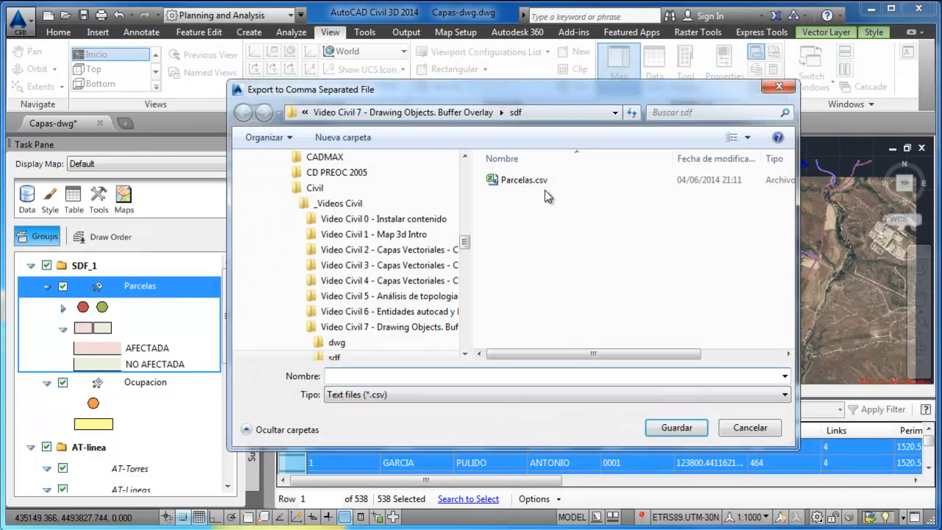
click(541, 183)
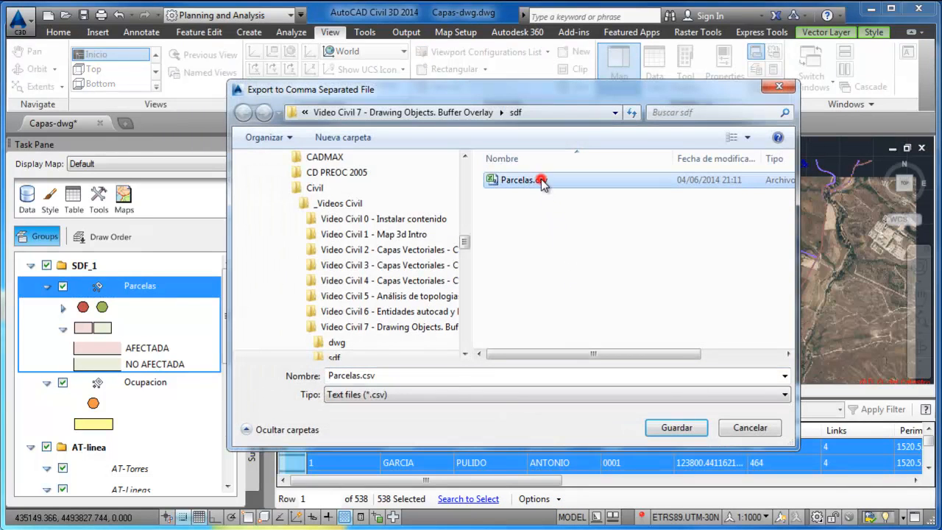
click(667, 424)
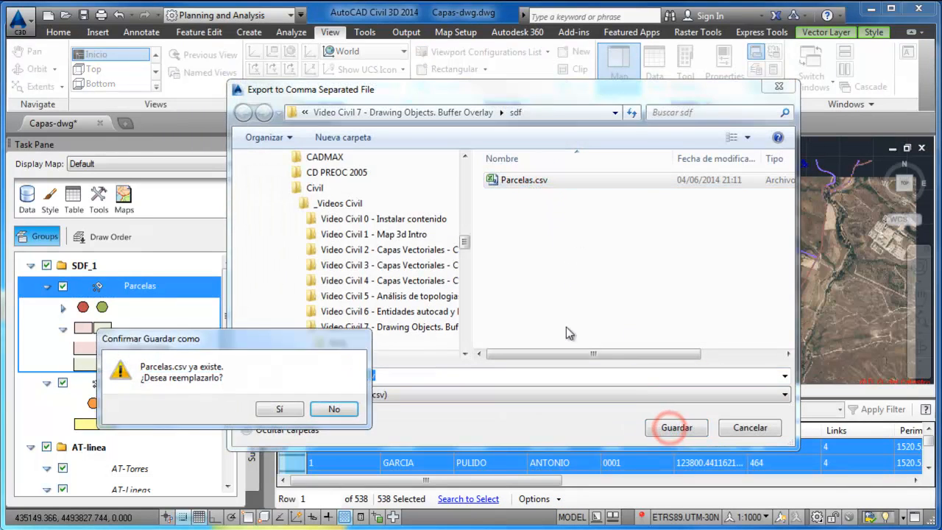
click(300, 412)
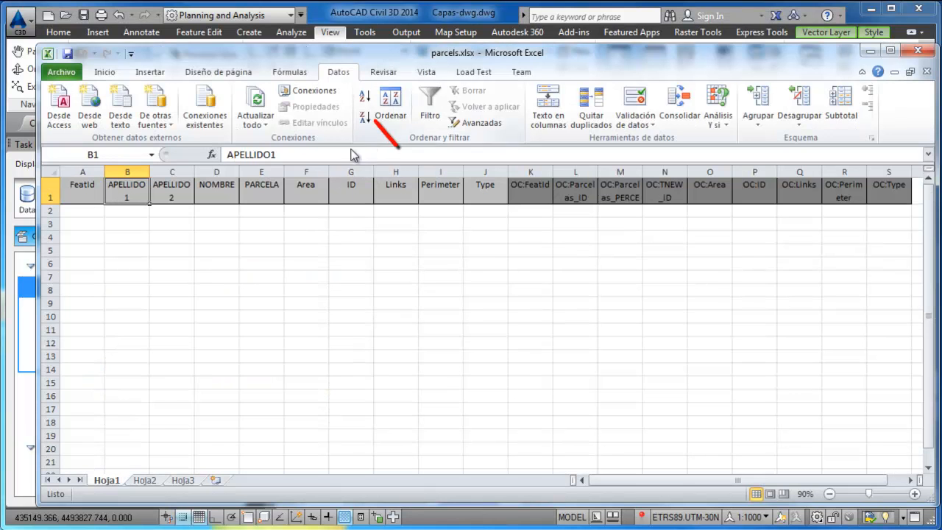
Step: Start importing the text file Parcelas.csv from the sdf folder at cell A2 as delimited data, adding comma as a separator
click(85, 215)
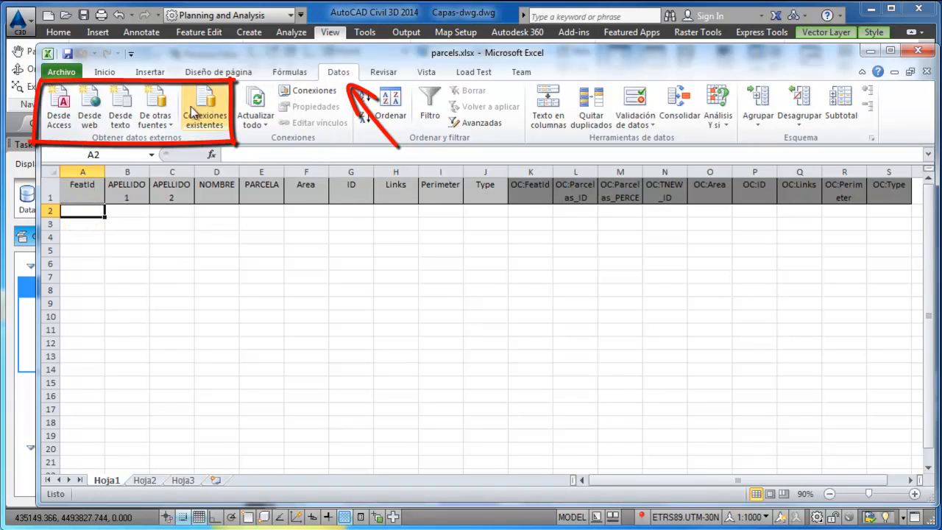
click(121, 118)
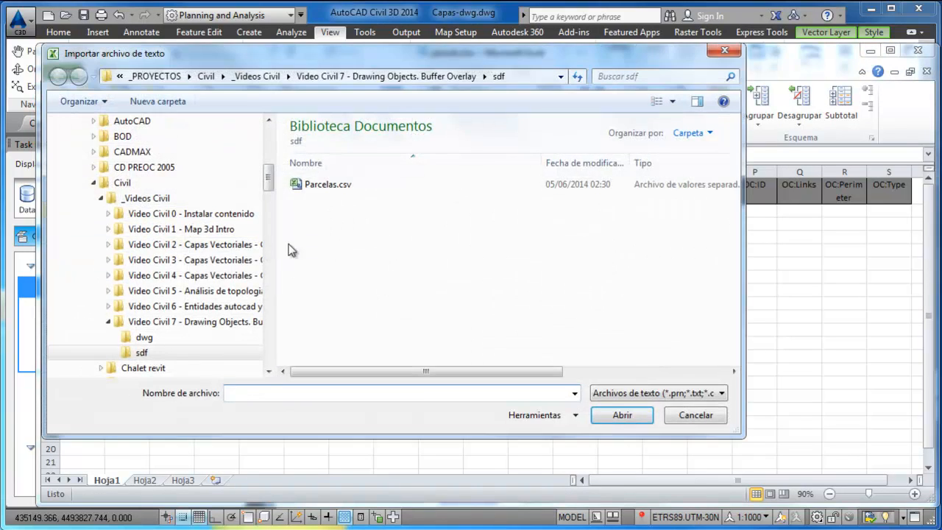
click(341, 186)
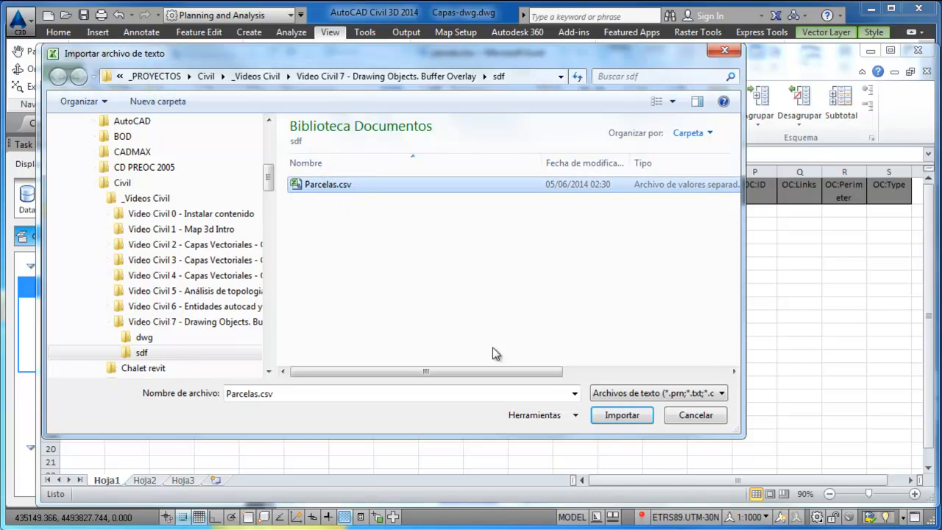
click(623, 417)
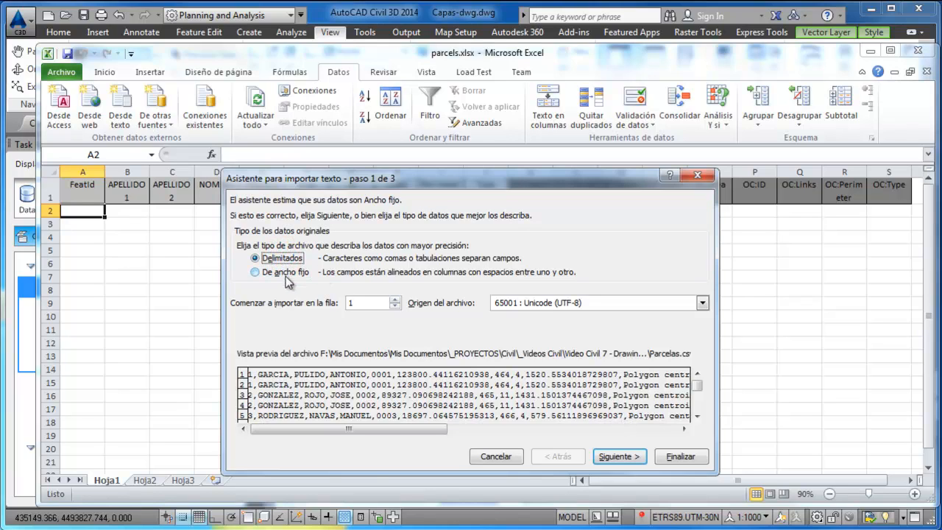
click(615, 455)
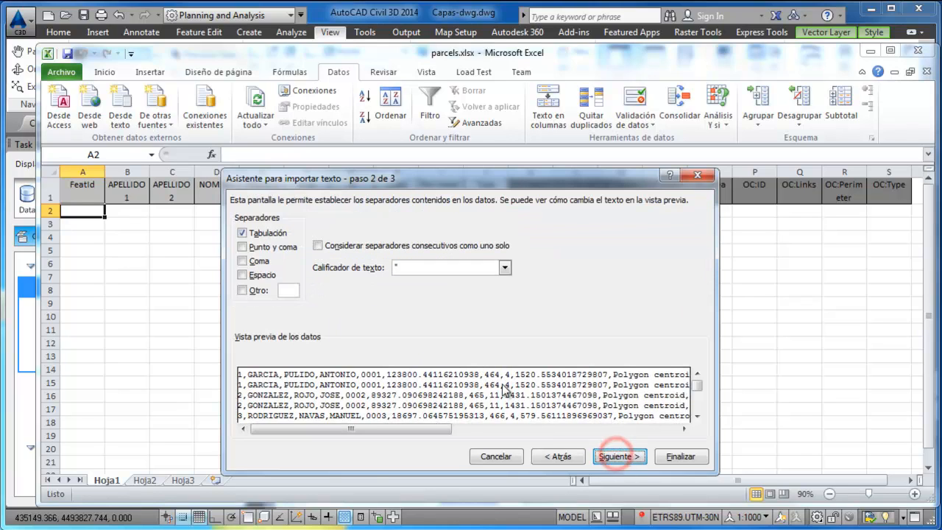
click(259, 261)
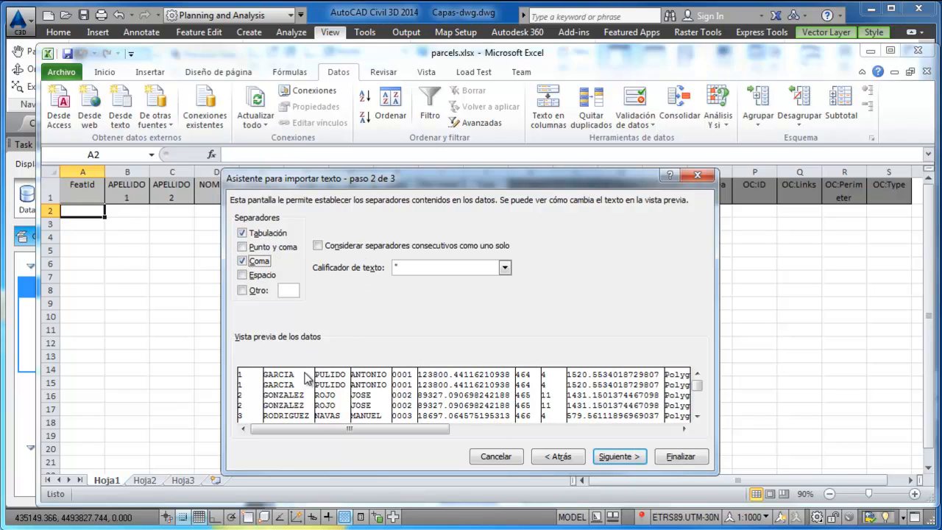
click(619, 456)
Step: Format the two surname columns, the first-name column and the parcel number column as Text for the import
click(289, 364)
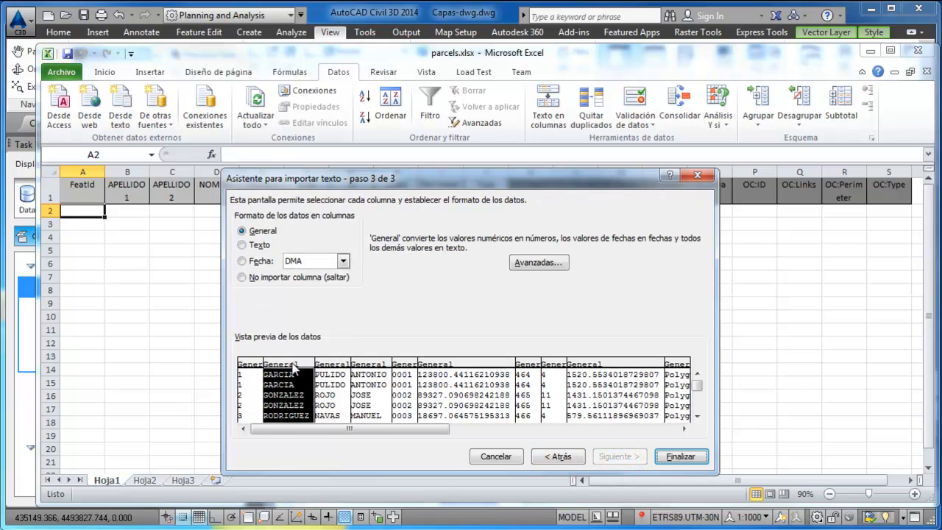
click(247, 245)
click(330, 364)
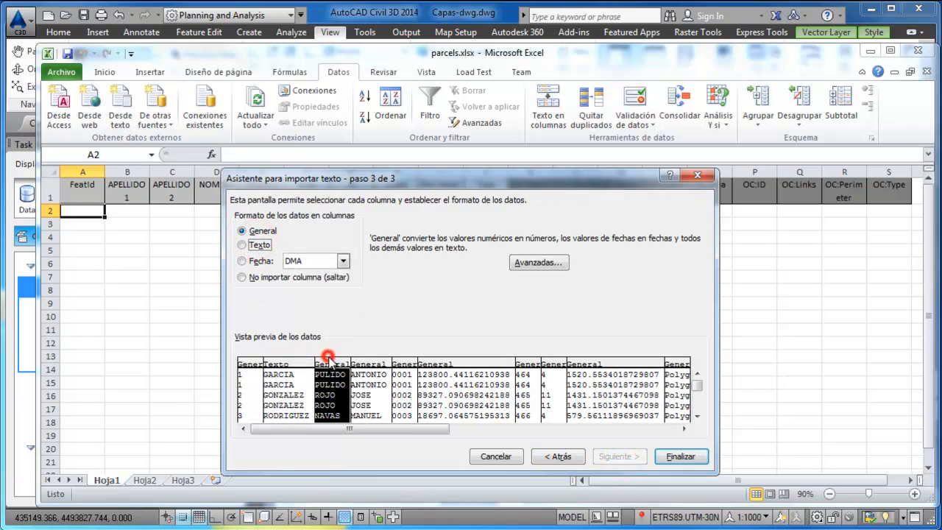
click(246, 245)
click(368, 363)
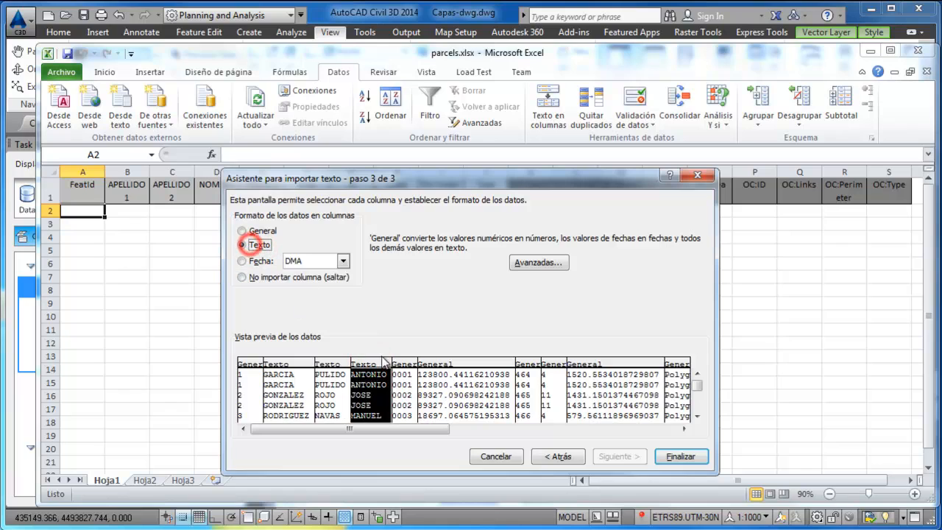
click(403, 364)
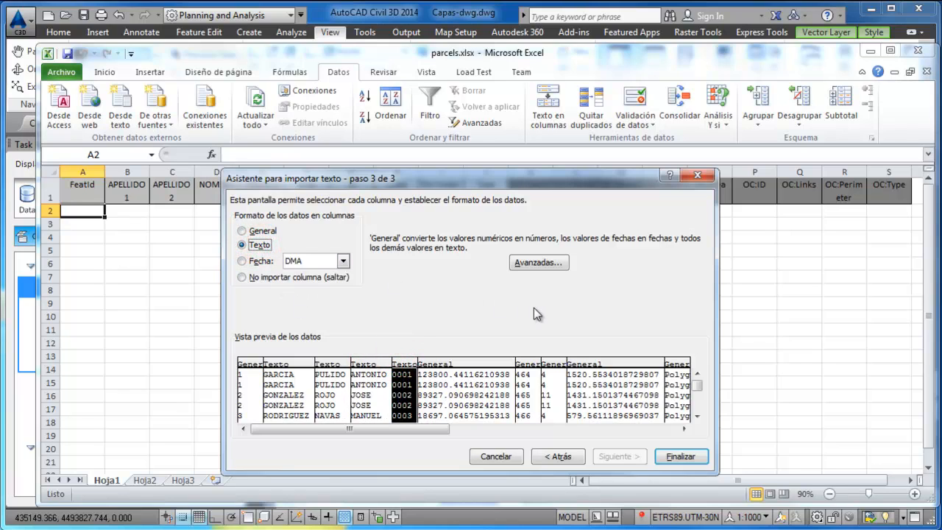
Step: Set the import's decimal separator to a period and thousands separator to a comma, and place the data at $A$2 of the existing sheet
mouse_move(438, 428)
mouse_down()
mouse_move(613, 431)
mouse_move(537, 286)
mouse_up()
click(539, 262)
click(480, 293)
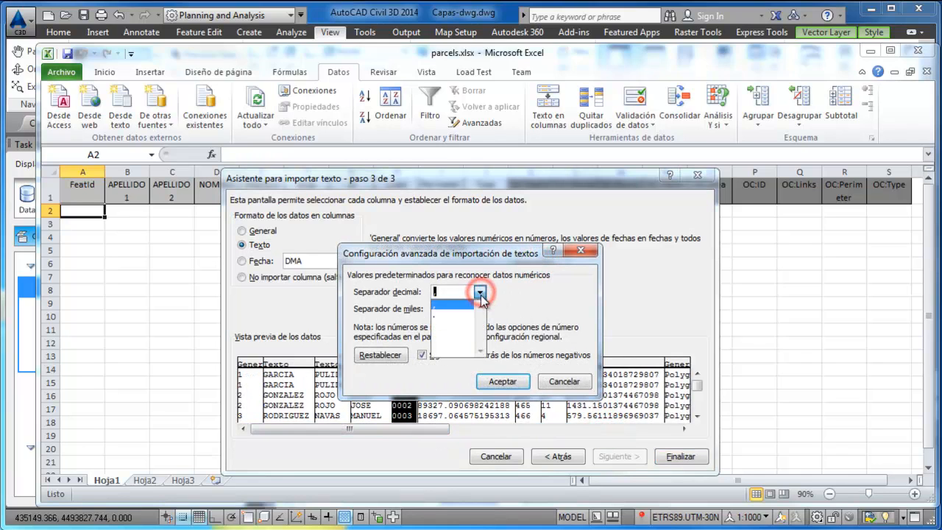
click(457, 308)
click(479, 309)
click(467, 322)
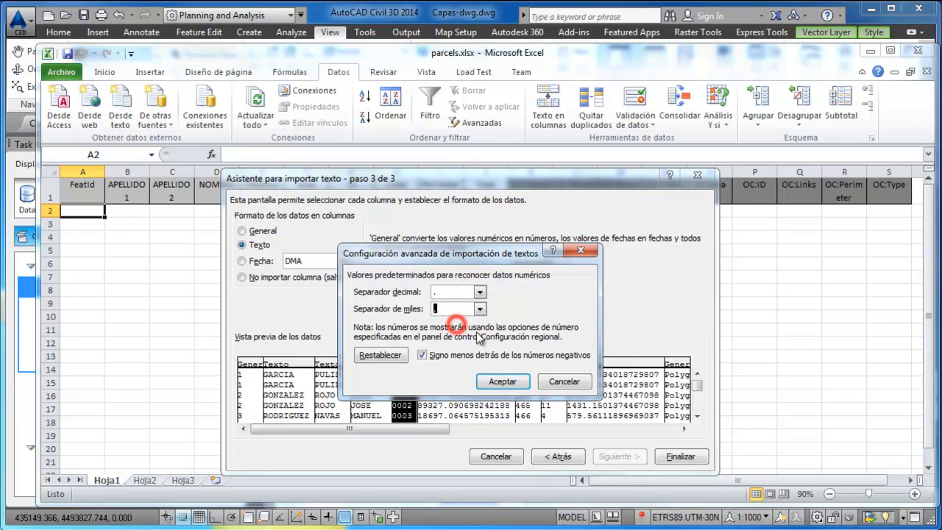
click(503, 382)
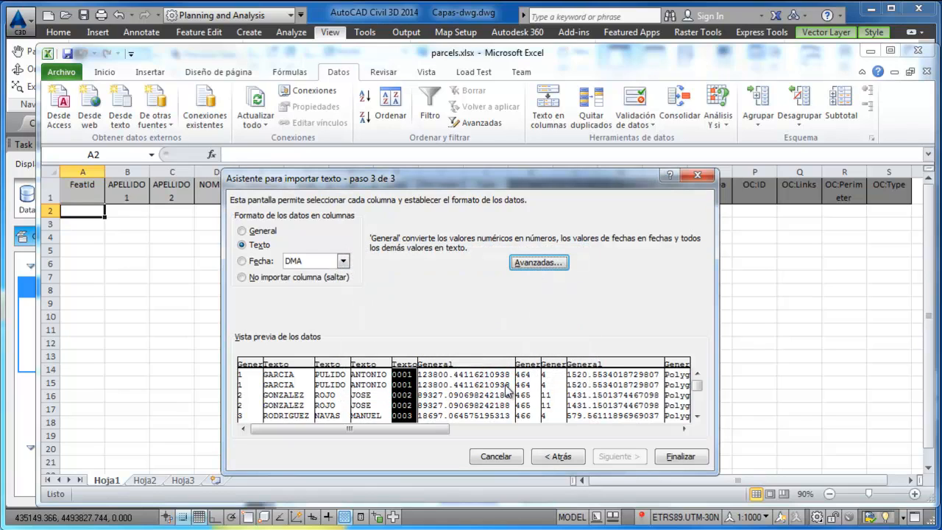
click(680, 456)
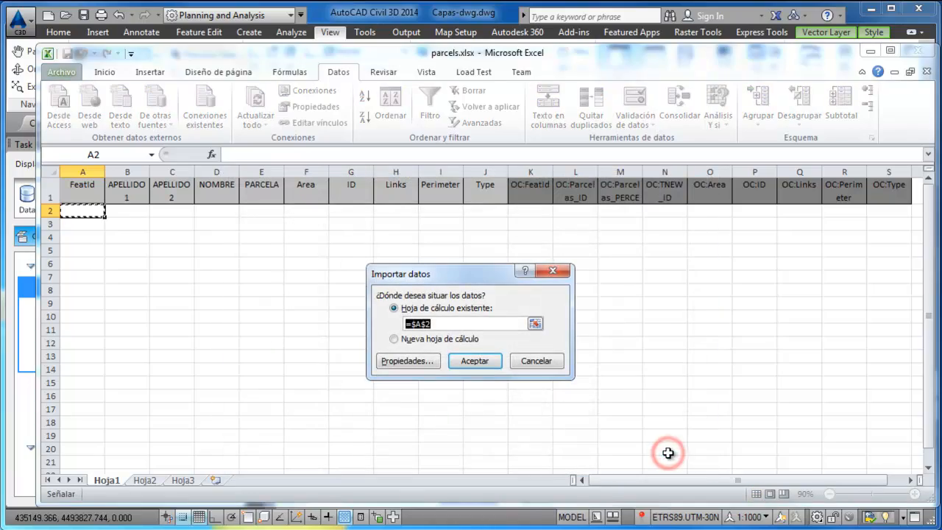
click(475, 361)
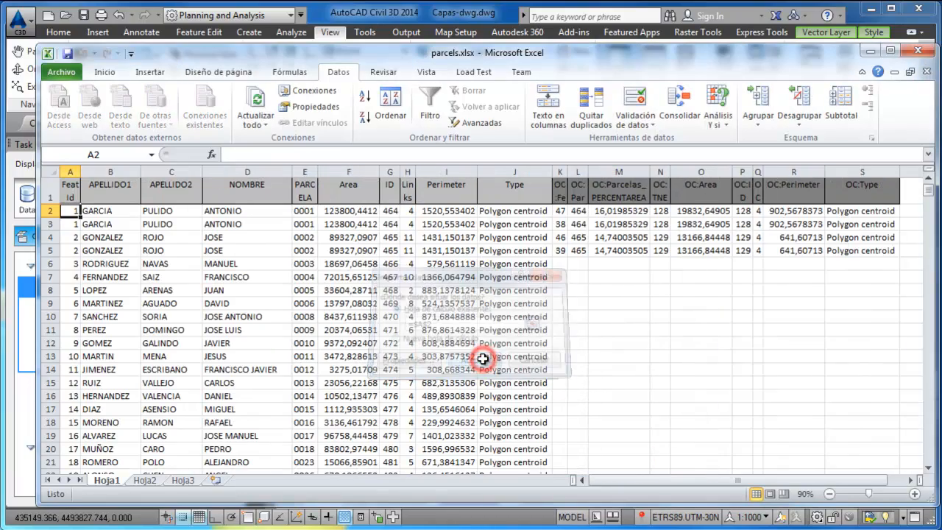
Step: Look through the imported parcel records and add filters to the header row
scroll(469, 287, down, 20)
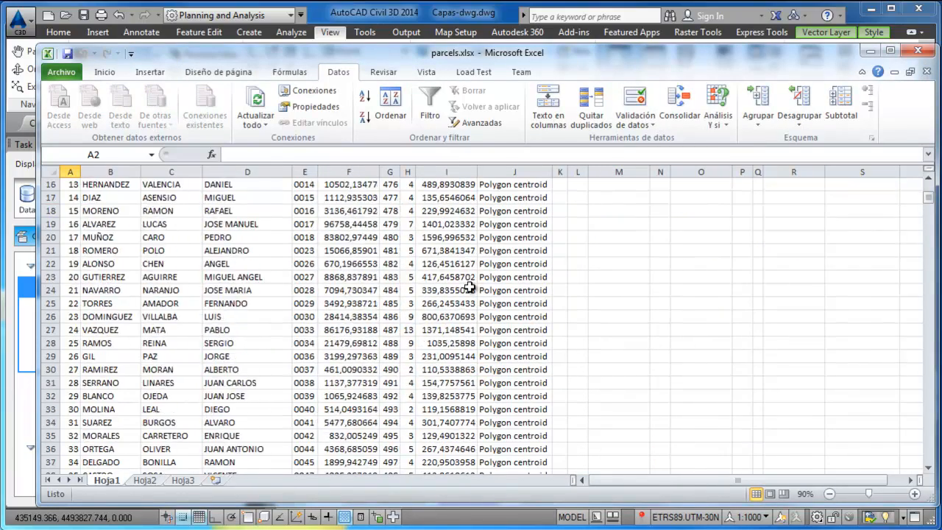
scroll(469, 285, down, 7)
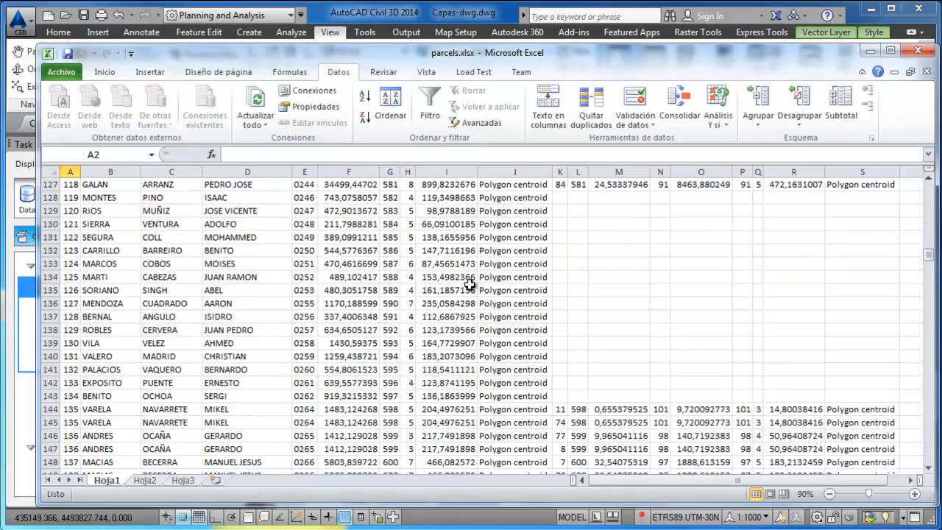
scroll(469, 285, up, 20)
scroll(468, 284, up, 8)
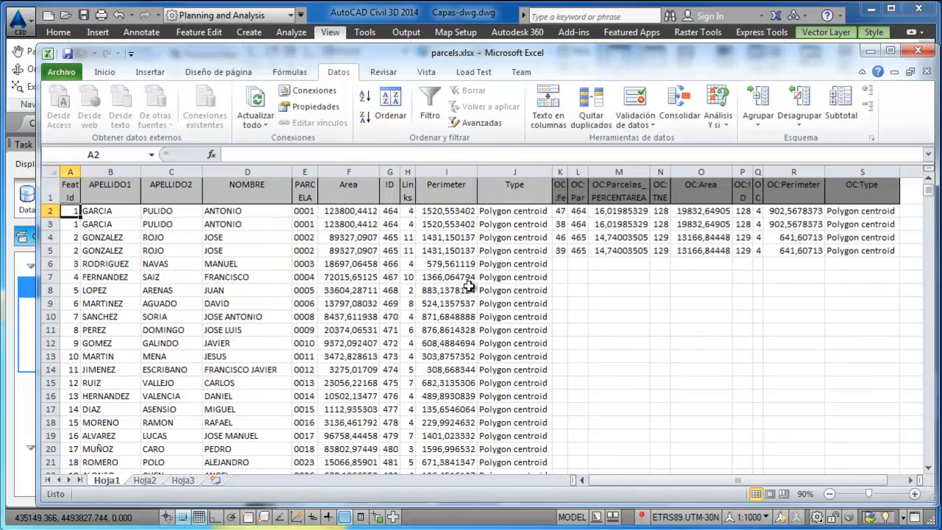
click(70, 190)
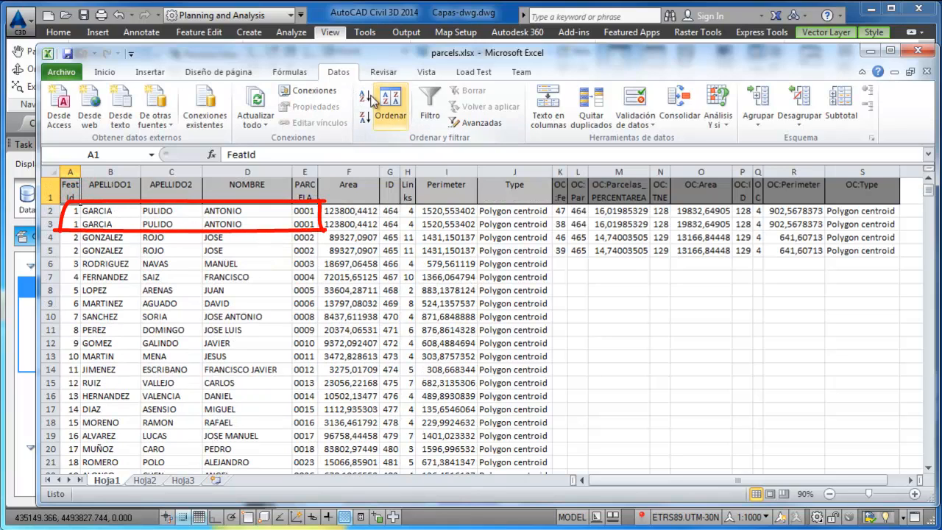
click(430, 103)
Step: Compare the PARCELA values of the first four records to check for repeated parcels
click(122, 212)
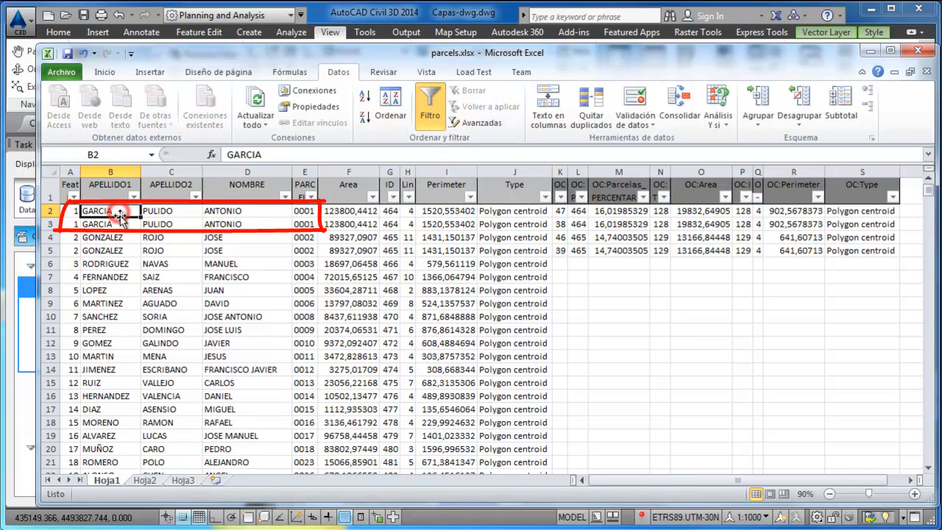
click(306, 212)
click(305, 224)
click(305, 237)
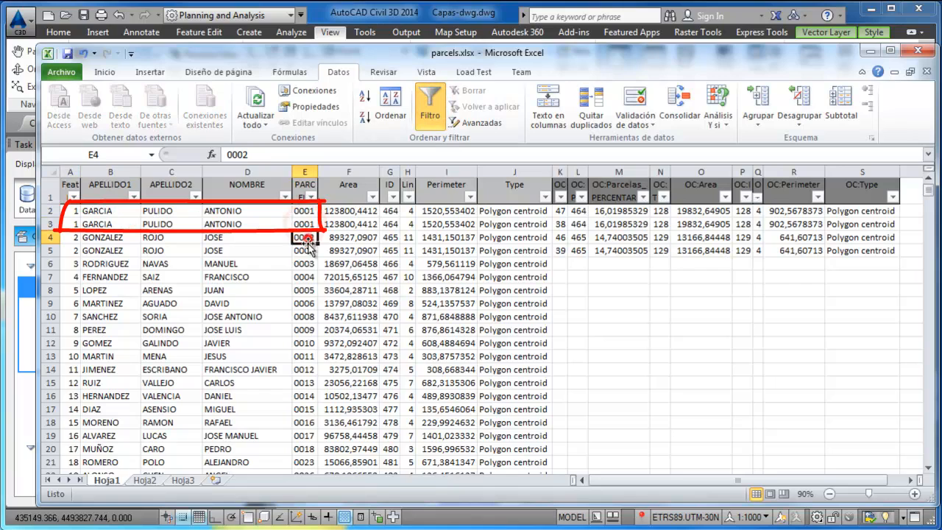
click(306, 251)
click(72, 210)
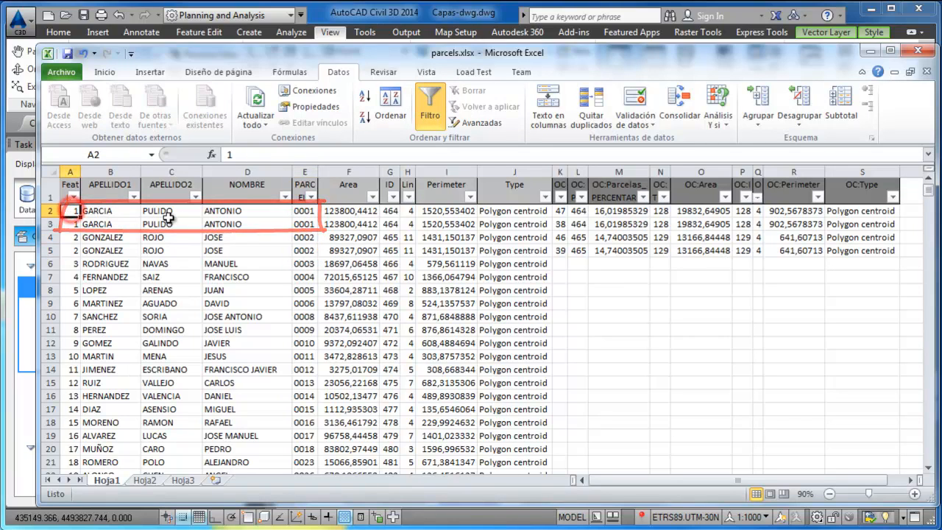
click(111, 73)
click(601, 119)
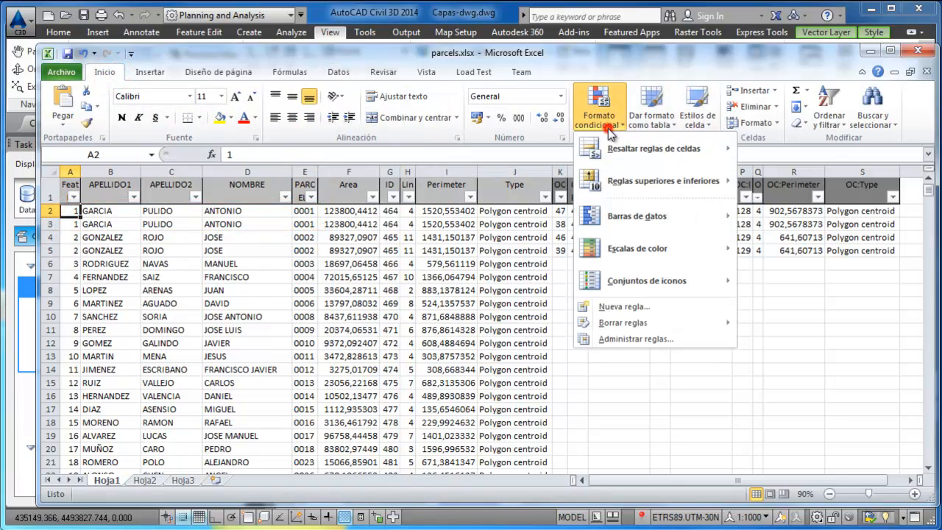
mouse_move(610, 147)
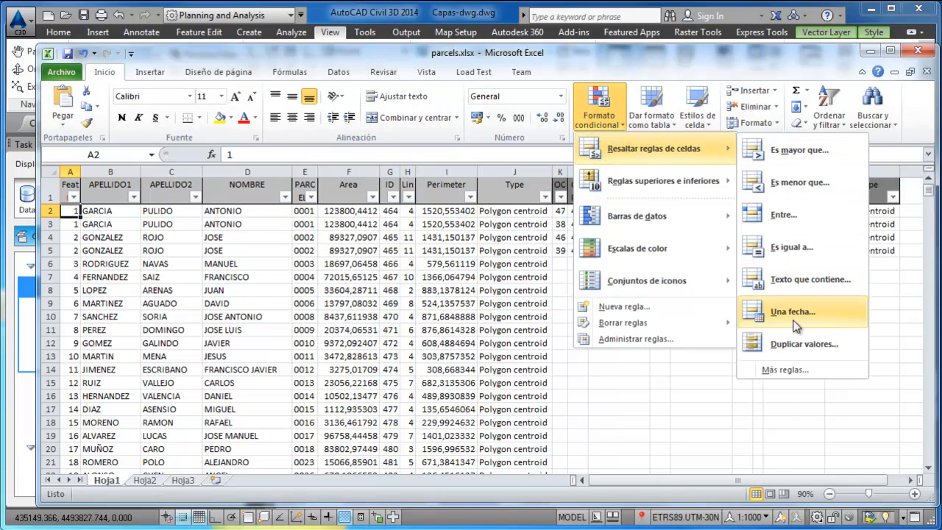
click(532, 357)
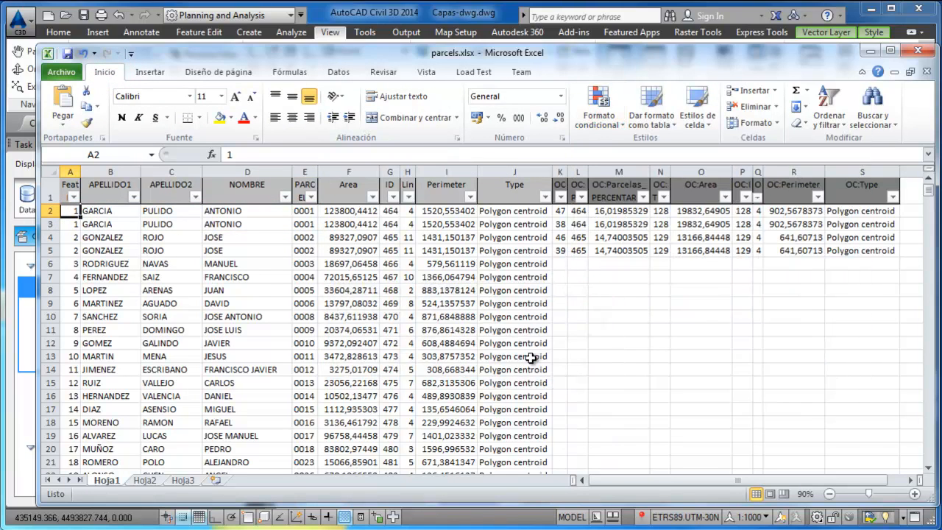
Step: Select the named range Parcelas and highlight its duplicate values with light red fill and dark red text
click(152, 154)
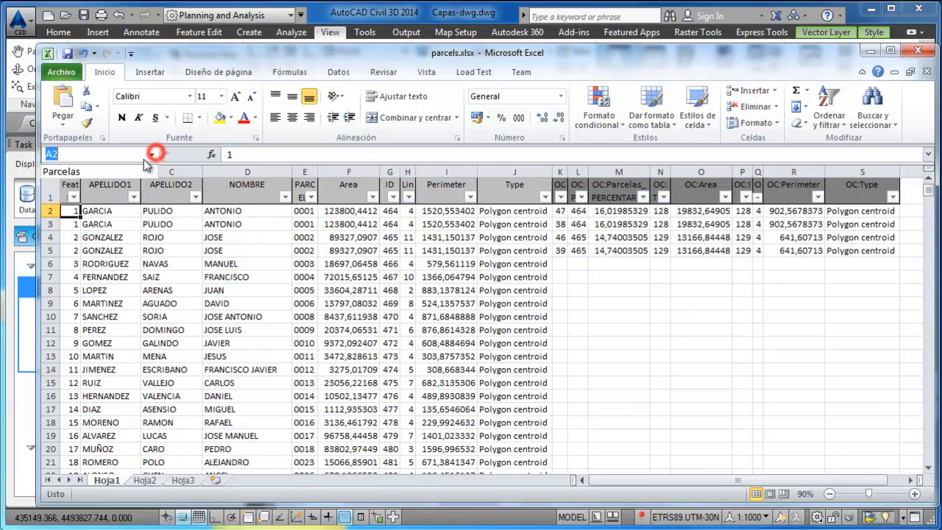
click(120, 168)
click(601, 120)
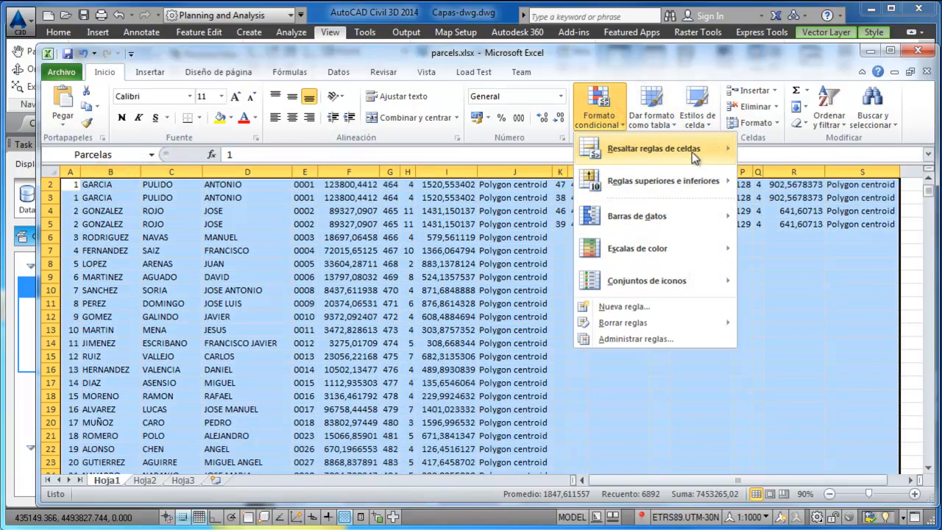
mouse_move(684, 147)
click(788, 349)
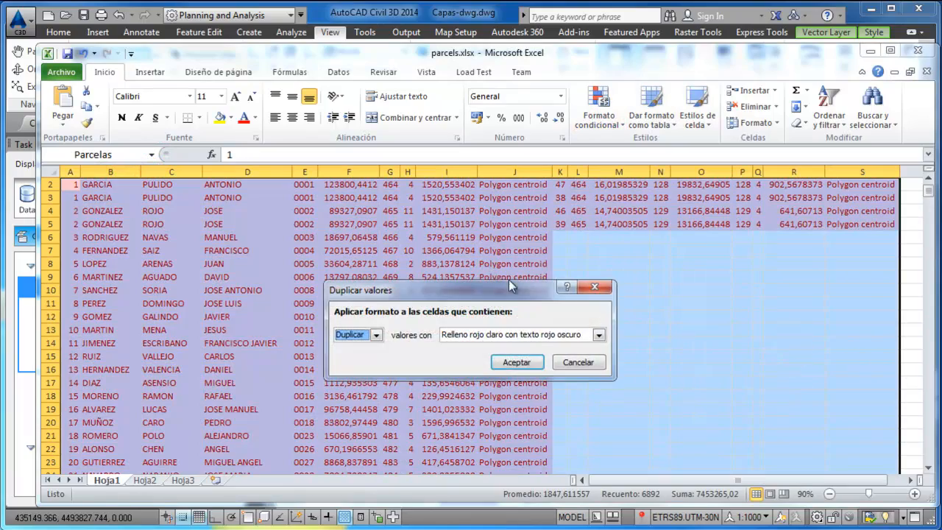
click(514, 363)
scroll(442, 284, up, 1)
click(206, 227)
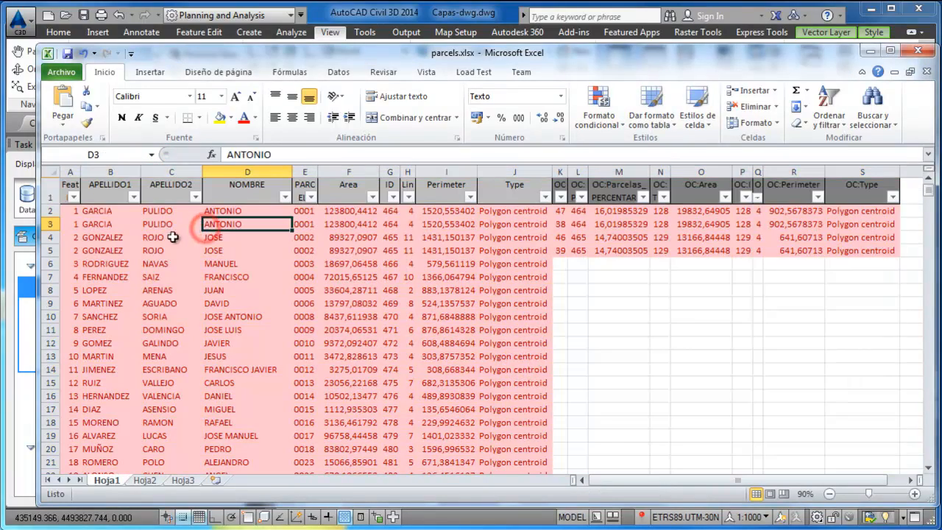
click(88, 212)
Step: Start removing duplicates from the parcel records and exclude the FeatId column from the comparison
click(339, 72)
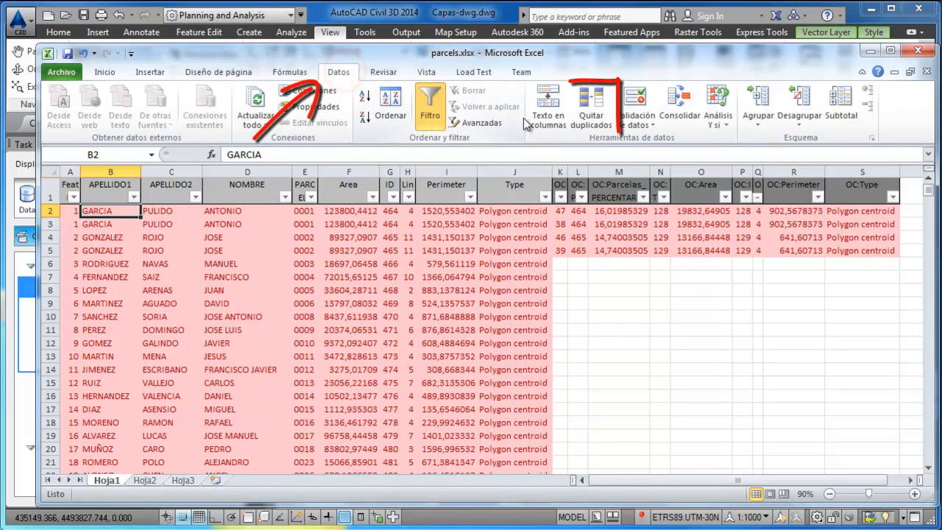
click(581, 122)
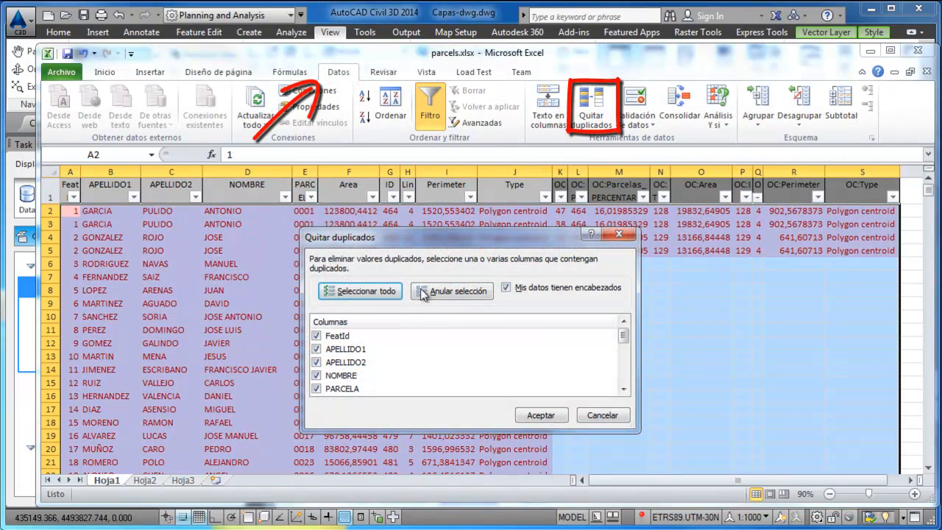
click(317, 335)
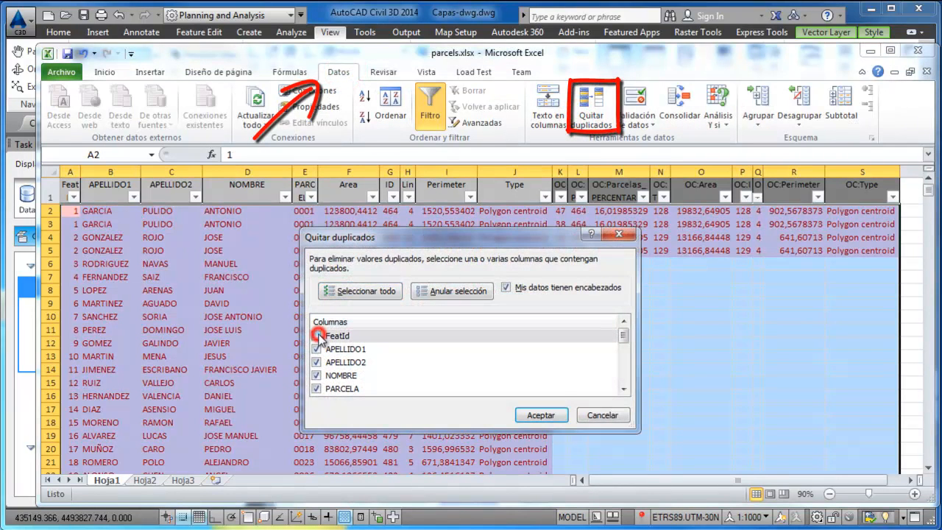
Step: Exclude OC:FeatId from the compared columns as well and remove the duplicate records
click(624, 389)
click(624, 388)
click(624, 389)
click(624, 389)
click(624, 389)
click(623, 388)
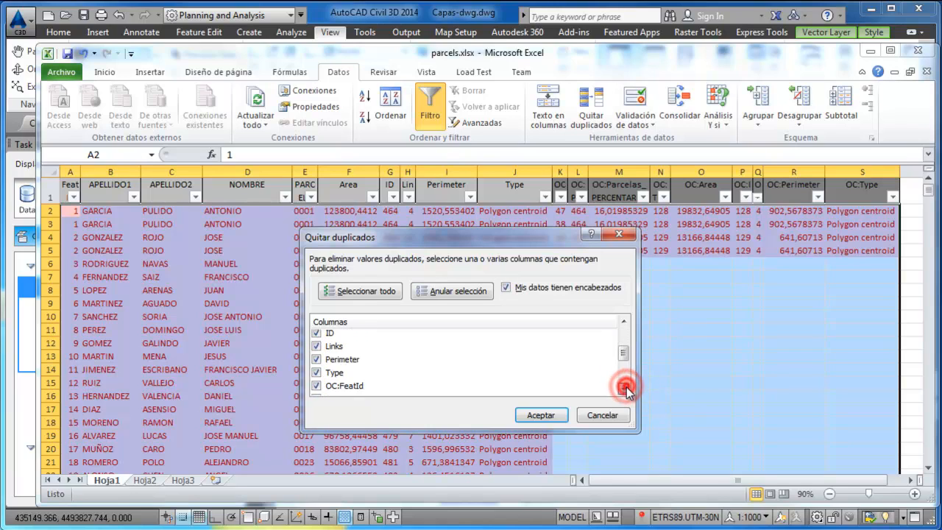
click(623, 389)
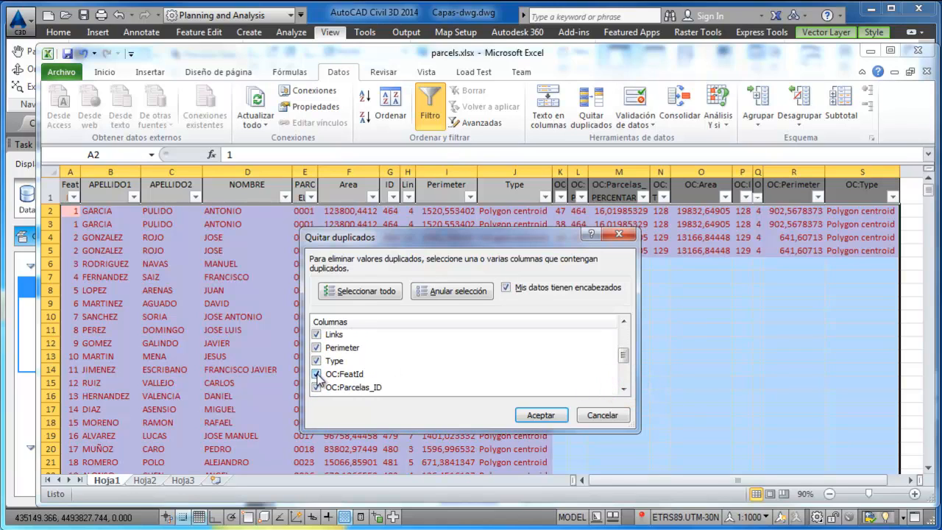
click(317, 374)
click(622, 388)
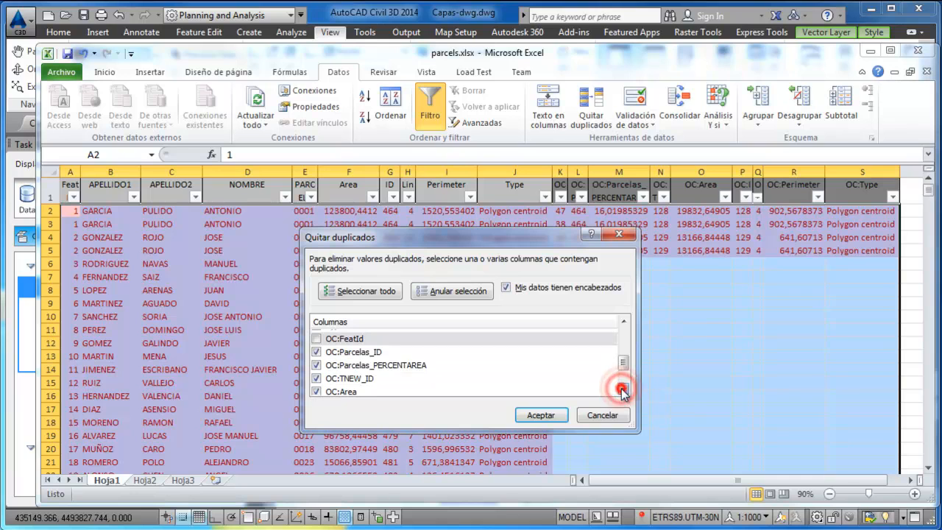
click(540, 415)
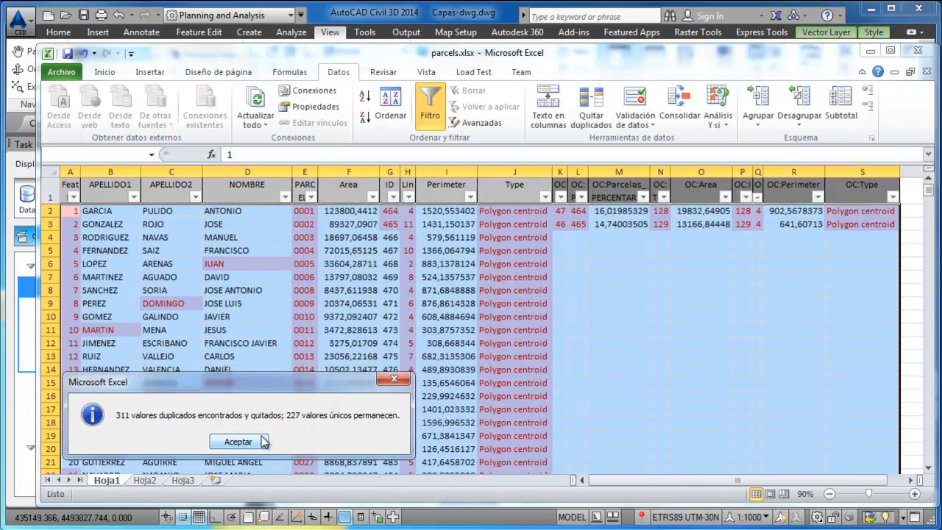
click(245, 442)
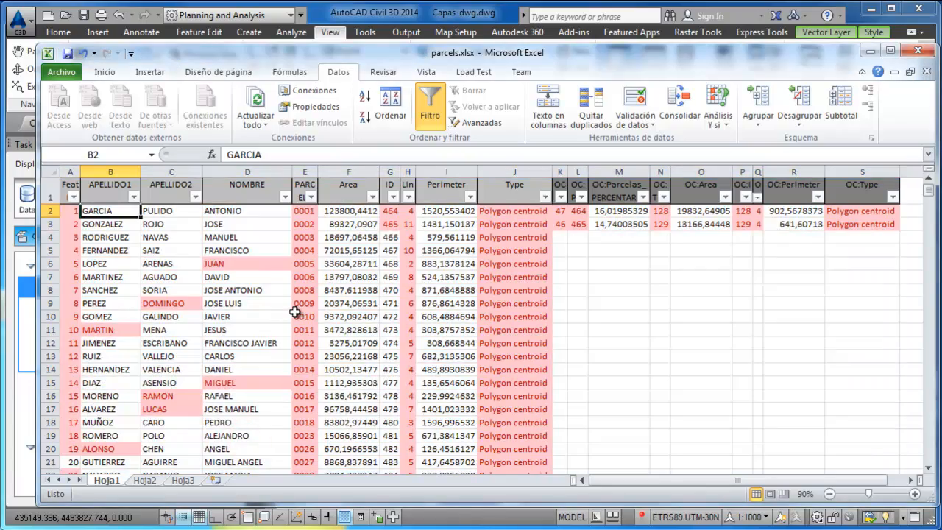
Step: Look through the remaining records for repeated parcels and compare the PARCELA values in rows 174 and 175
scroll(294, 313, down, 20)
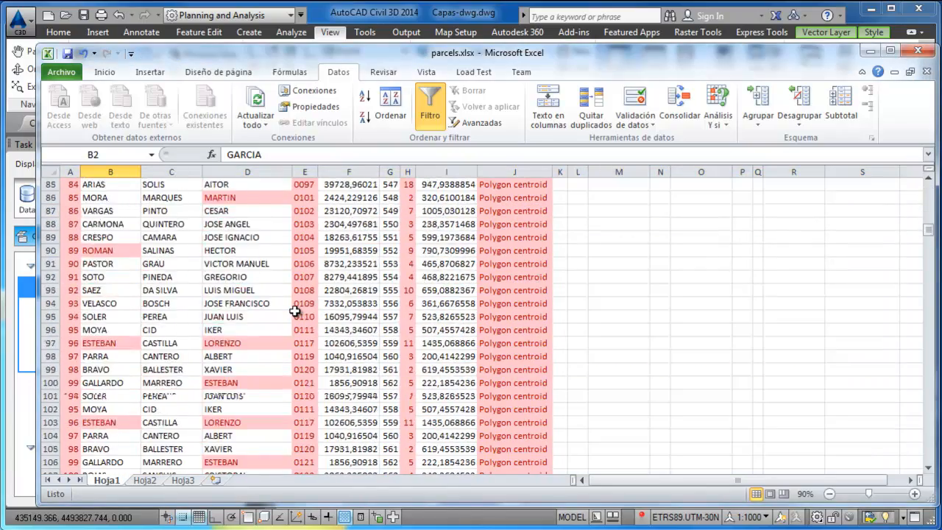
scroll(295, 312, down, 20)
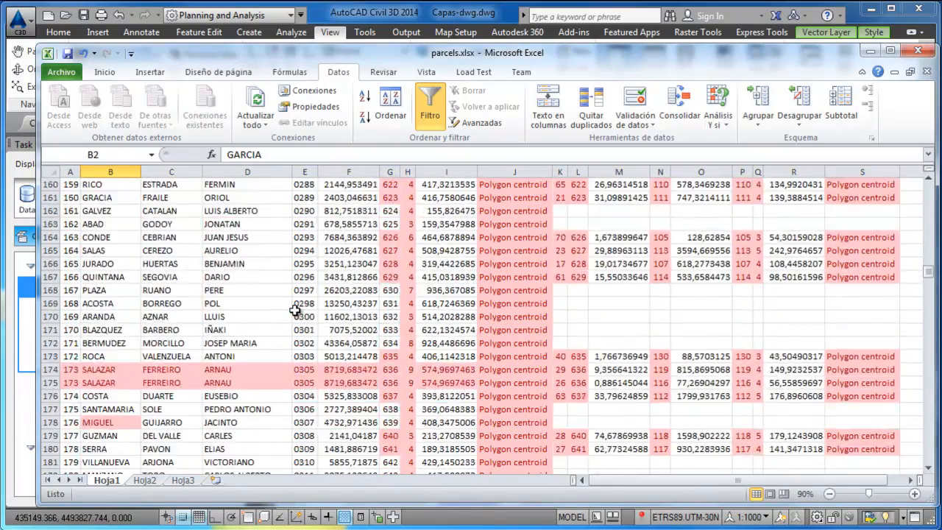
scroll(295, 311, down, 6)
scroll(295, 311, up, 4)
click(109, 290)
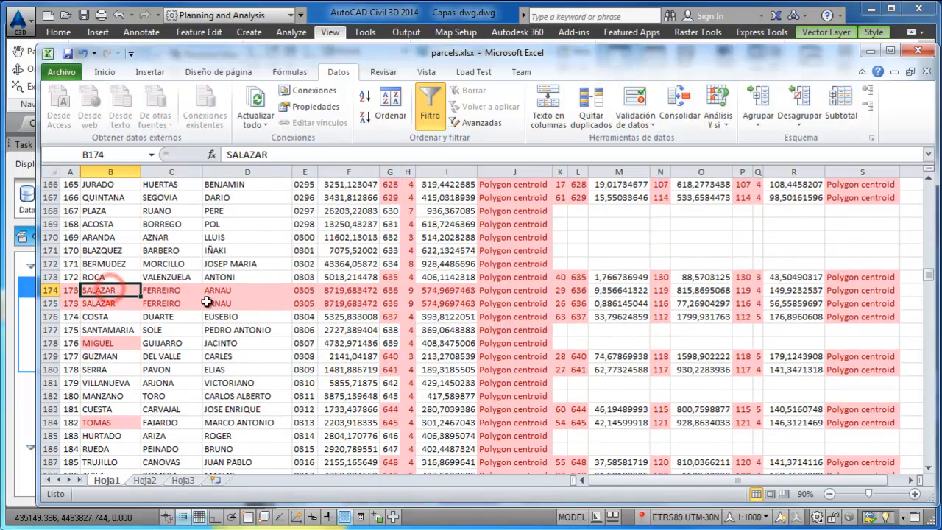
click(309, 291)
click(306, 304)
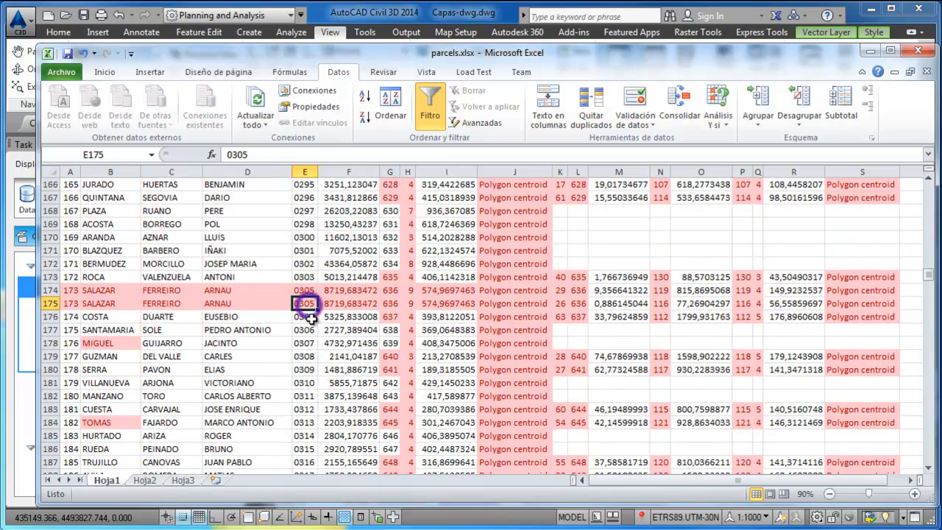
Step: Compare the OC:Parcelas_PERCENTAREA values of the two parcel 0305 records
click(509, 291)
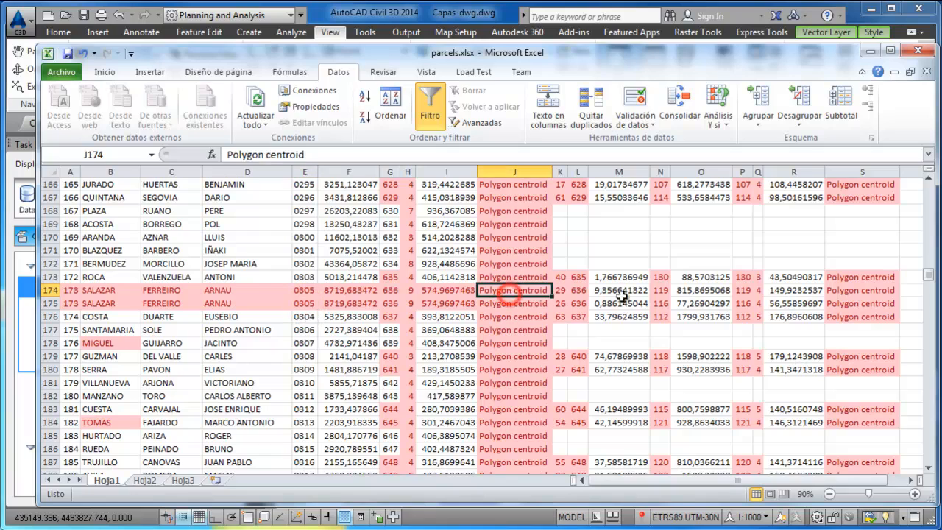
click(618, 291)
click(619, 303)
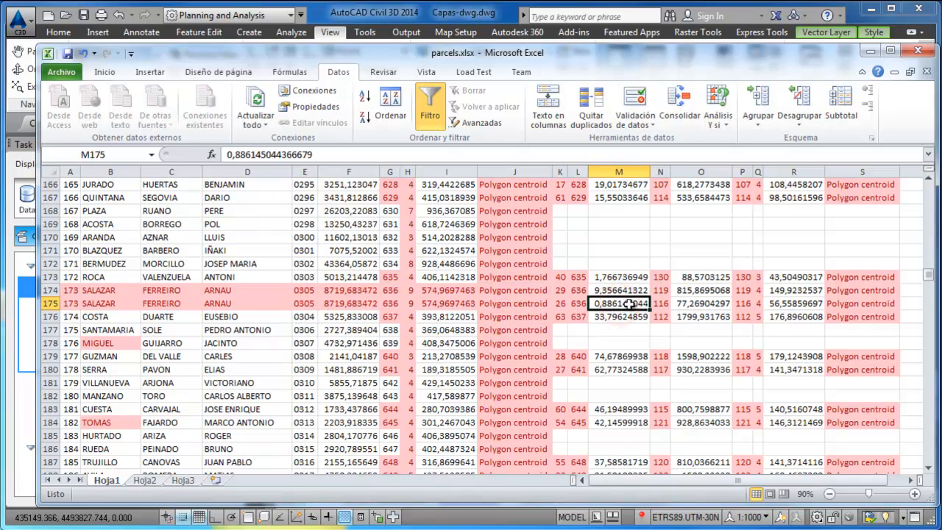
click(620, 291)
click(615, 304)
Step: Switch to AutoCAD Civil 3D, clear the map selection, and examine parcel 0305 and its Ocupacion labels
click(447, 15)
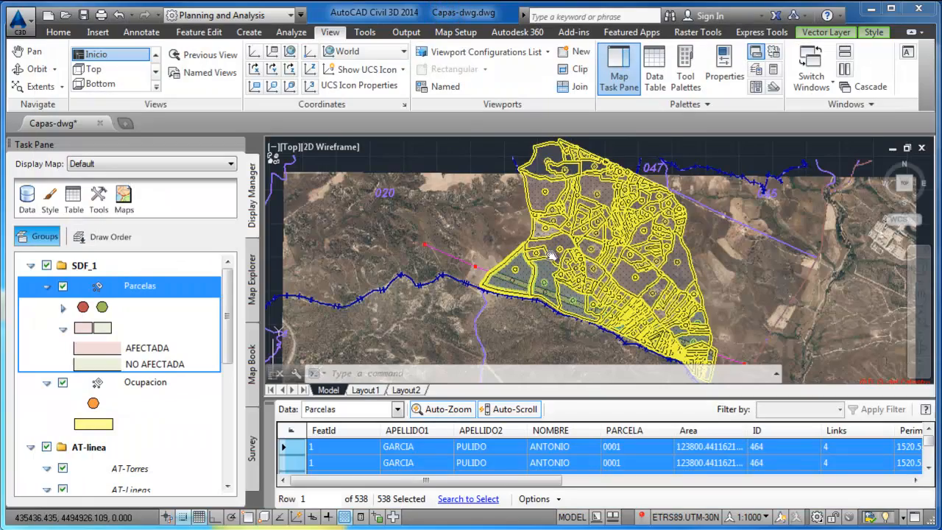
scroll(553, 254, up, 10)
key(Escape)
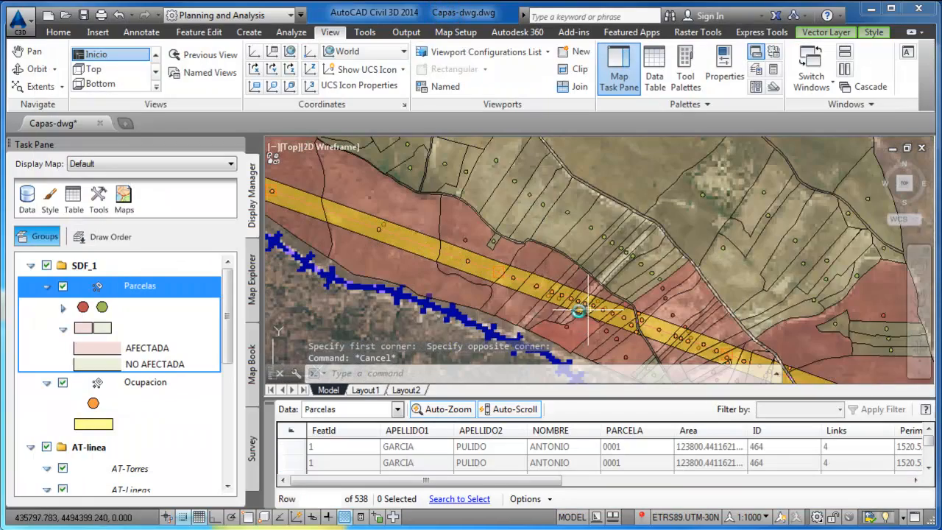
scroll(580, 312, up, 4)
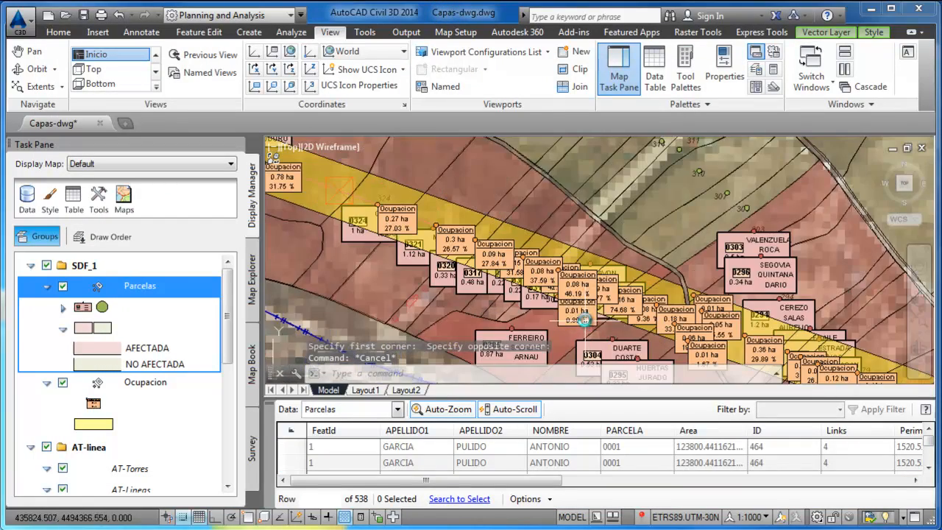
scroll(584, 320, up, 4)
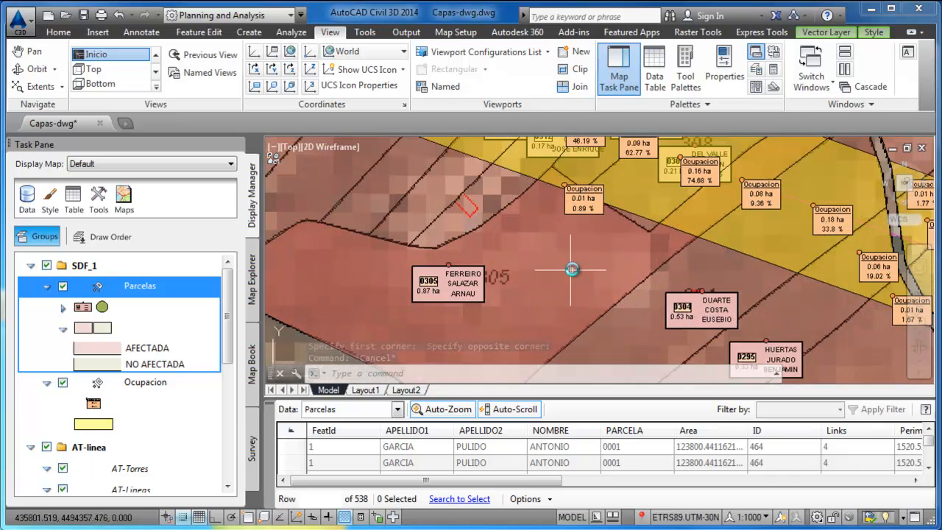
middle_drag(569, 265, 540, 290)
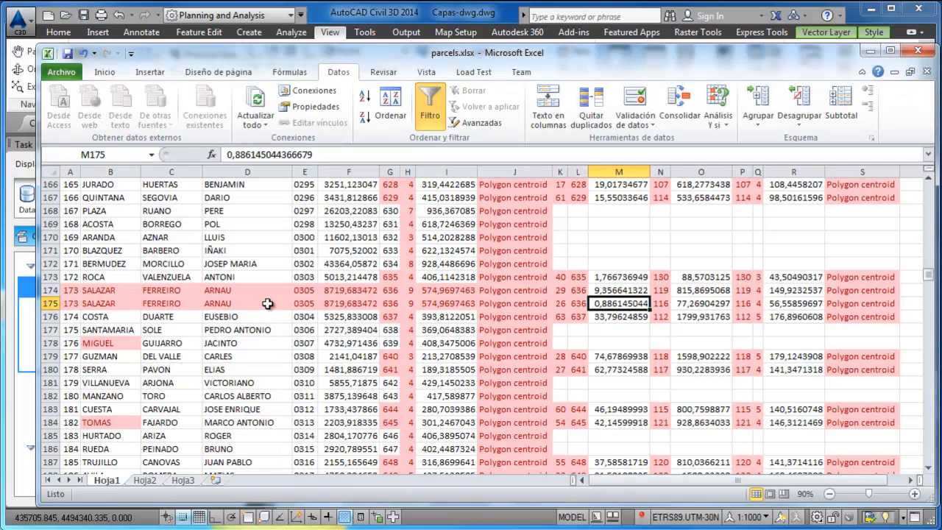
Step: Select rows 174 and 175 in Excel and check both parcel 0305 records against the AutoCAD Civil 3D map
drag(50, 290, 50, 303)
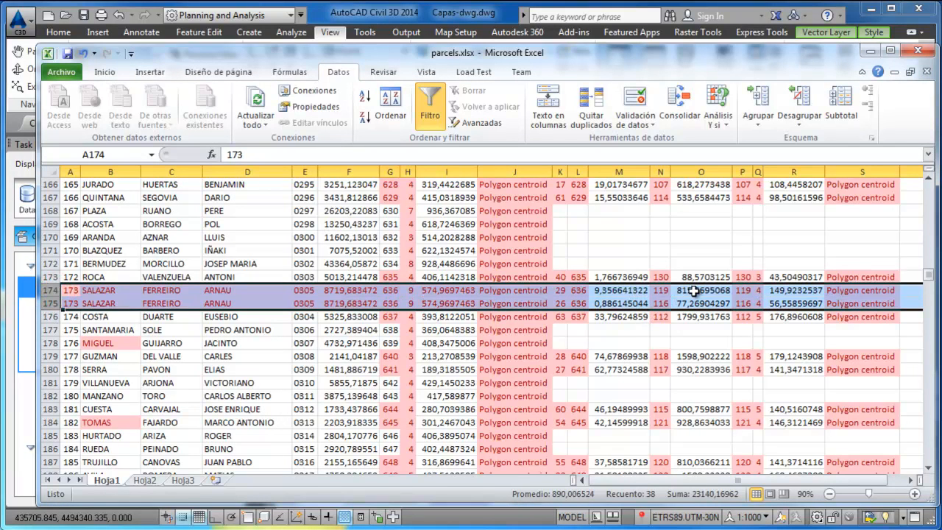
click(466, 16)
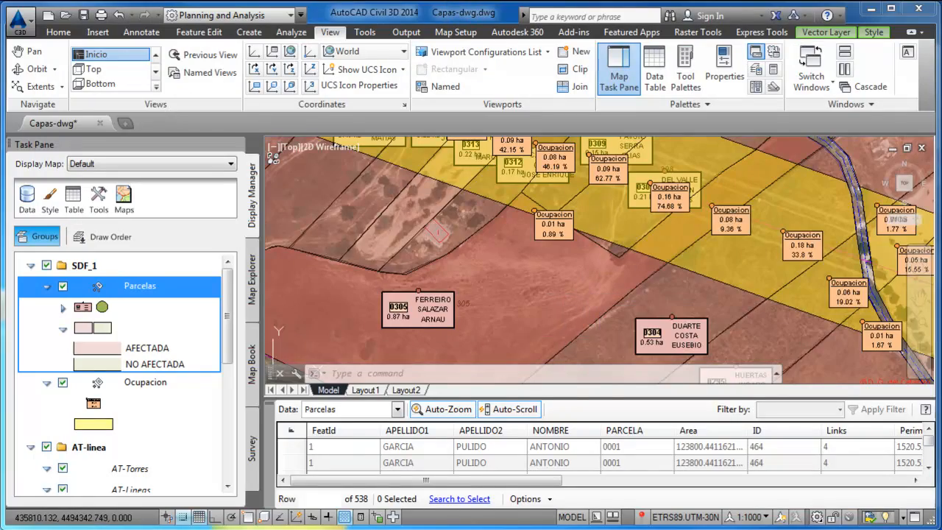
Step: Switch to Excel and look through the formatted parcel table down to its Total row
key(super+Tab)
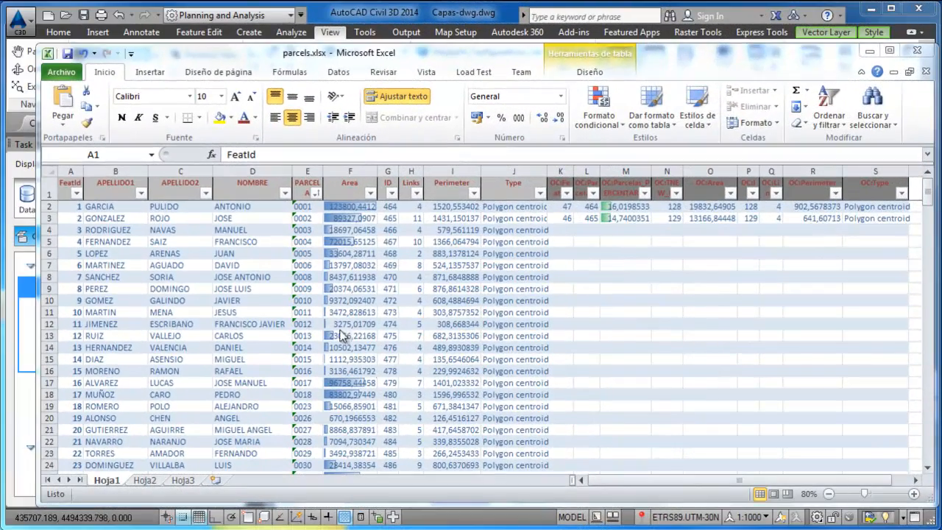
click(272, 279)
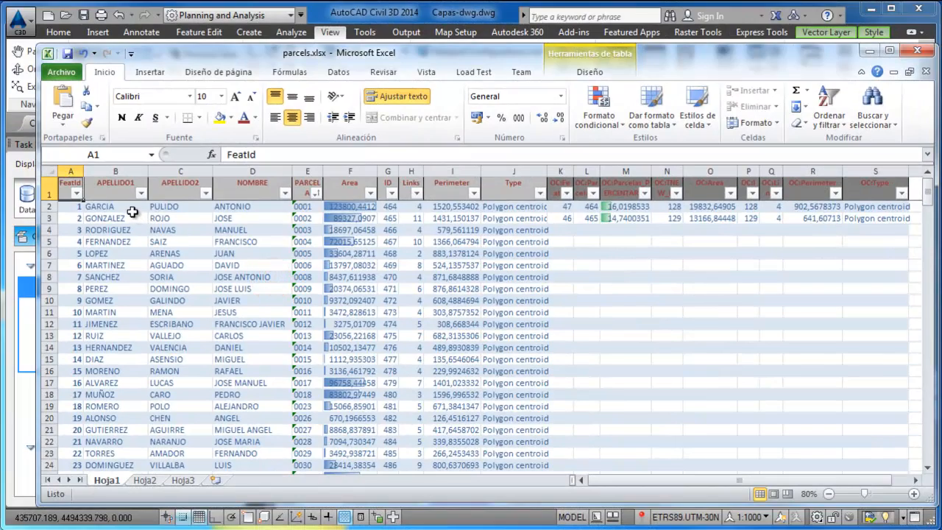
click(315, 237)
scroll(383, 273, down, 15)
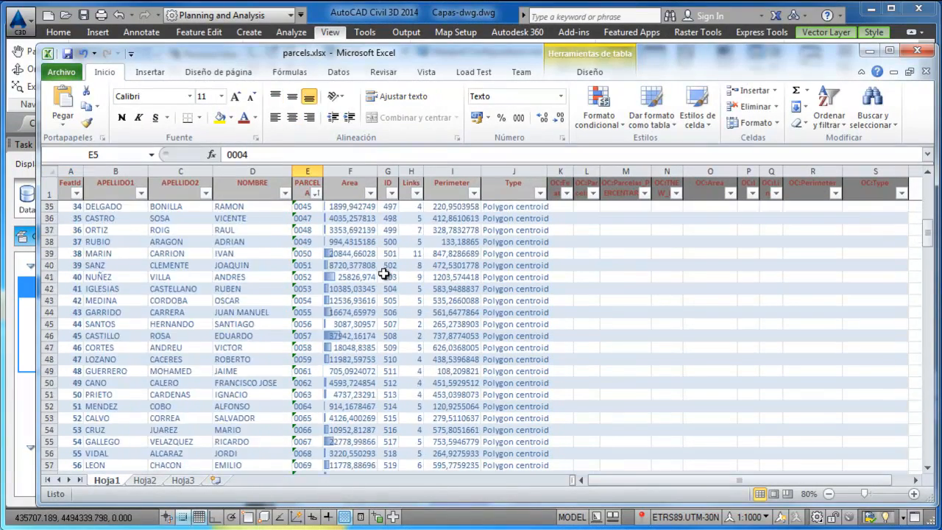
scroll(385, 275, down, 20)
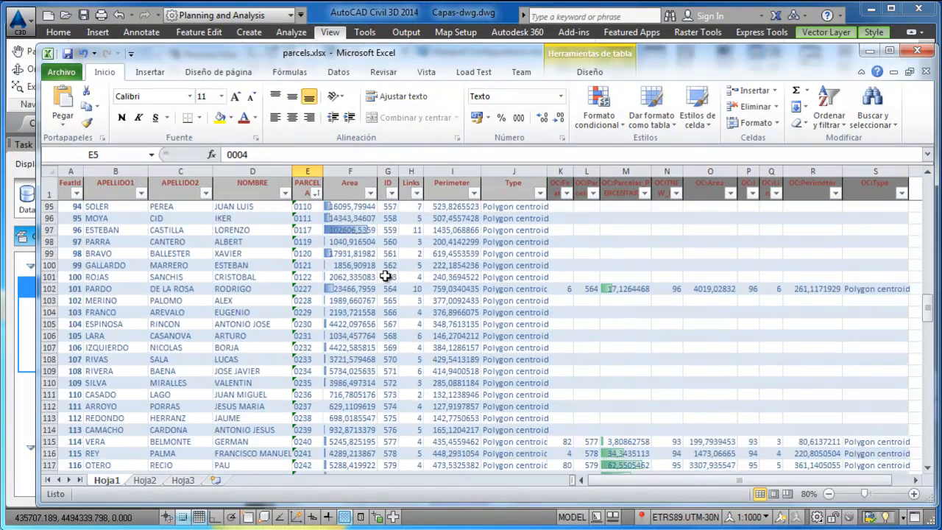
scroll(385, 276, down, 20)
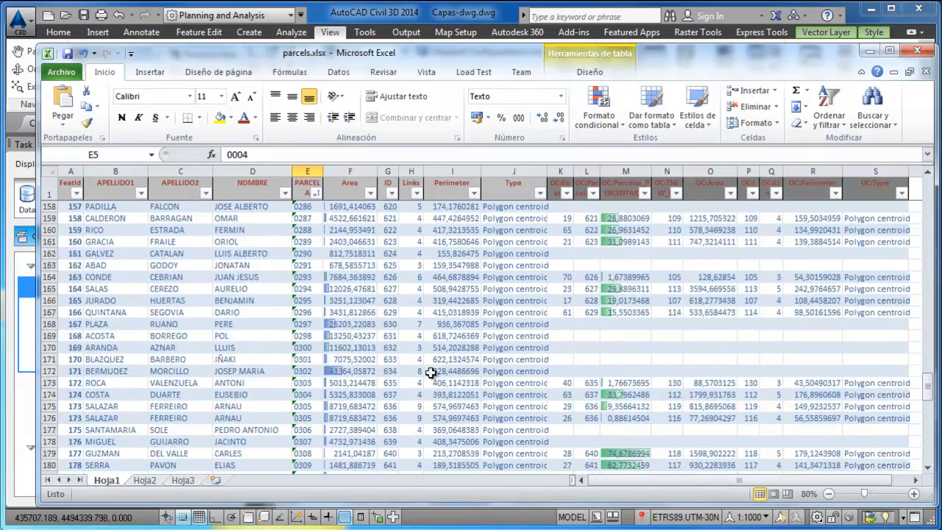
scroll(426, 386, down, 12)
scroll(351, 354, up, 4)
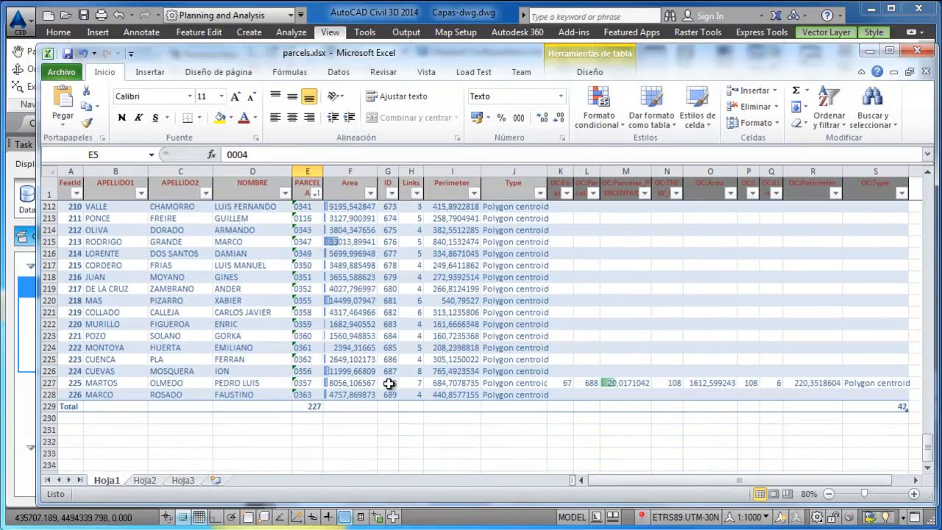
Step: Check the subtotal formulas for PARCELA and OC:Type in the Total row
click(310, 406)
click(328, 406)
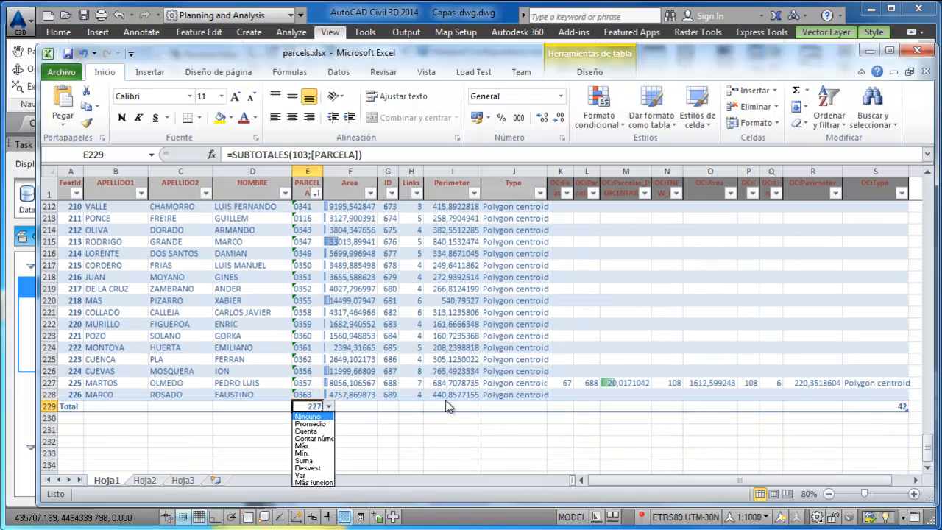
click(566, 402)
click(887, 405)
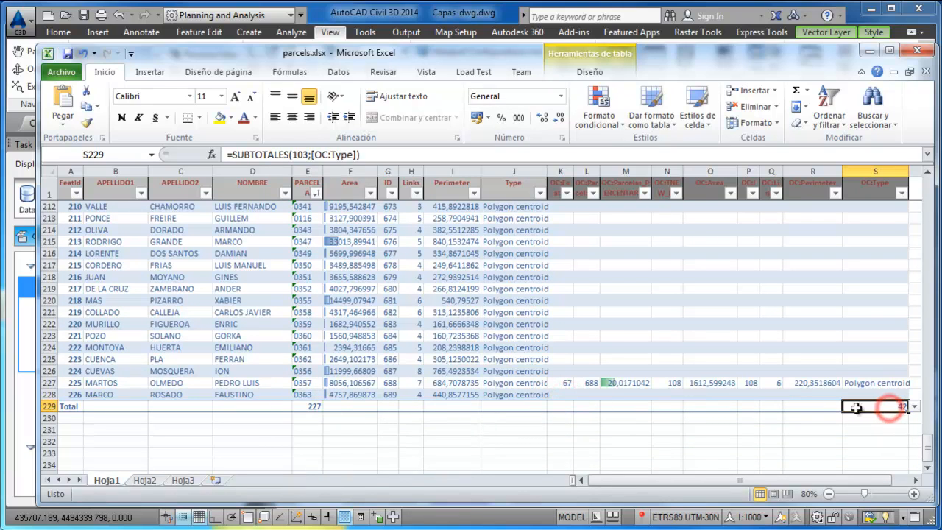
click(563, 405)
Step: Examine the Area data bar of parcel 0339 and return to the first records of the table
scroll(622, 405, up, 1)
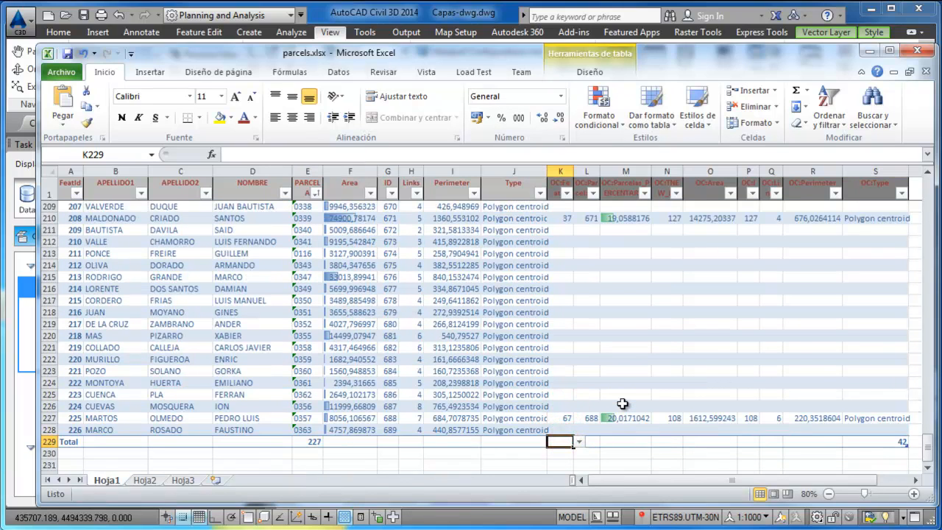
scroll(622, 404, up, 1)
click(354, 258)
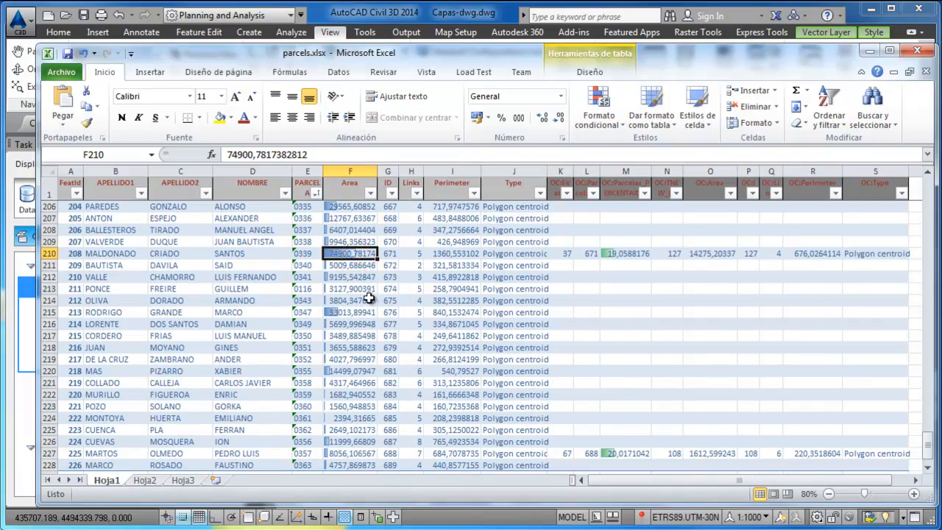
scroll(370, 298, down, 1)
scroll(368, 296, up, 3)
scroll(370, 293, up, 4)
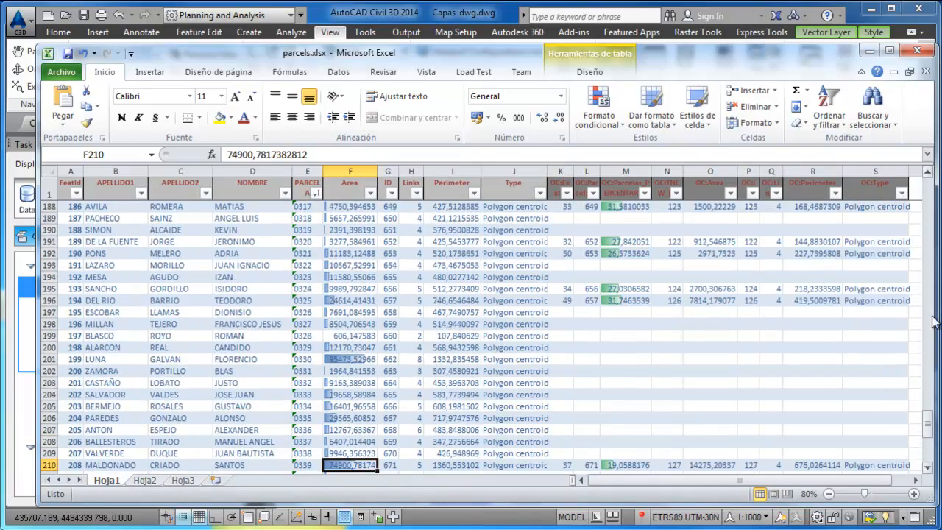
drag(930, 421, 932, 163)
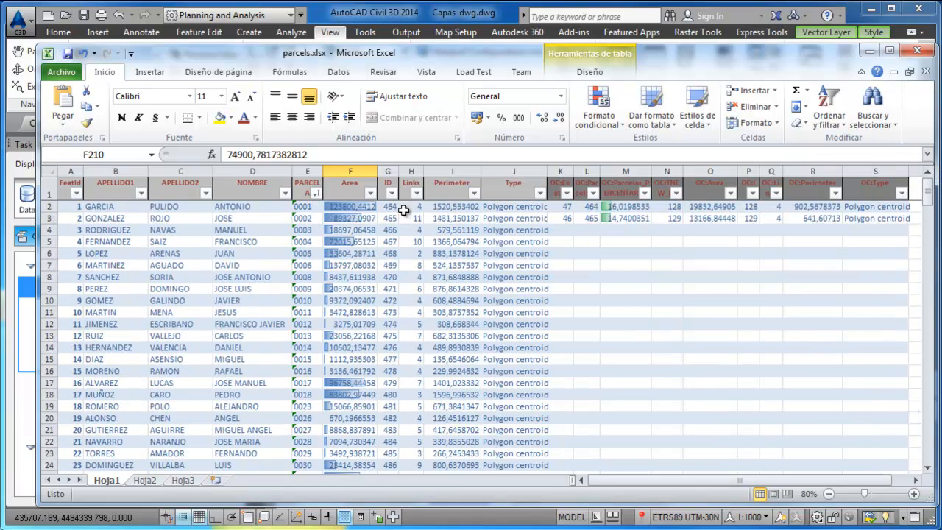
Step: Filter the OC:Parcelas percentage column to exclude blank entries (Vacías), keeping only the parcels with an occupation percentage
click(362, 207)
click(614, 209)
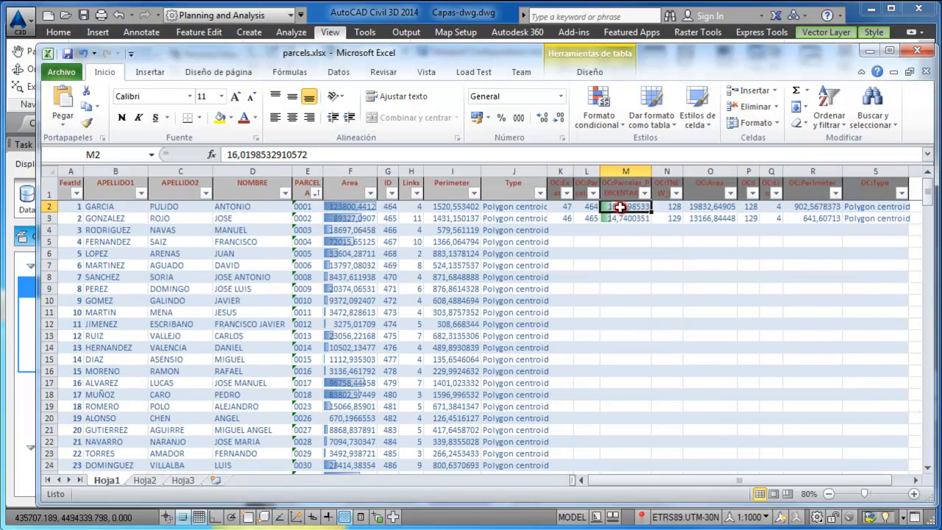
click(646, 193)
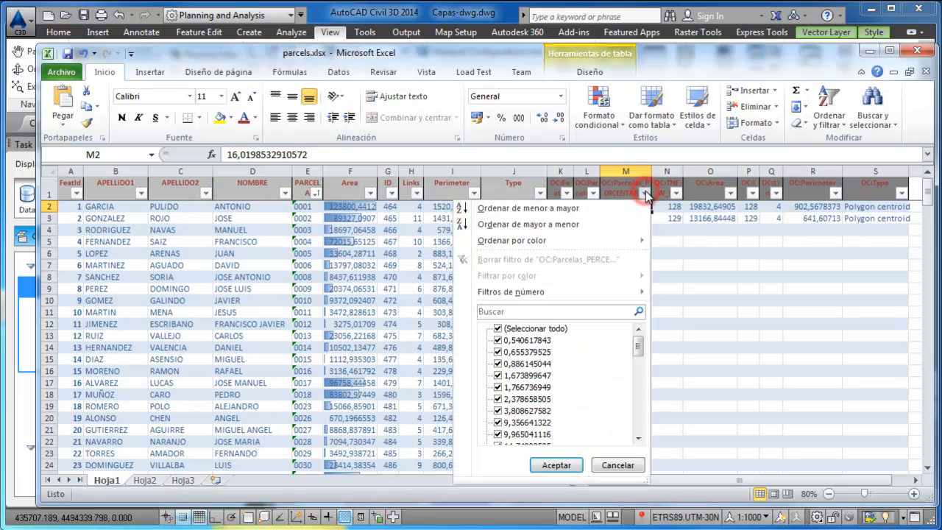
drag(638, 338, 634, 434)
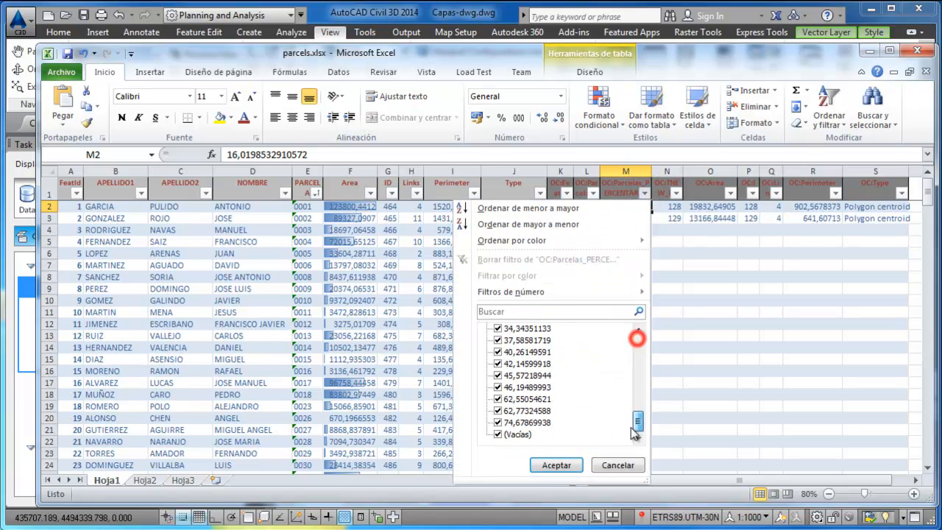
click(498, 434)
click(552, 465)
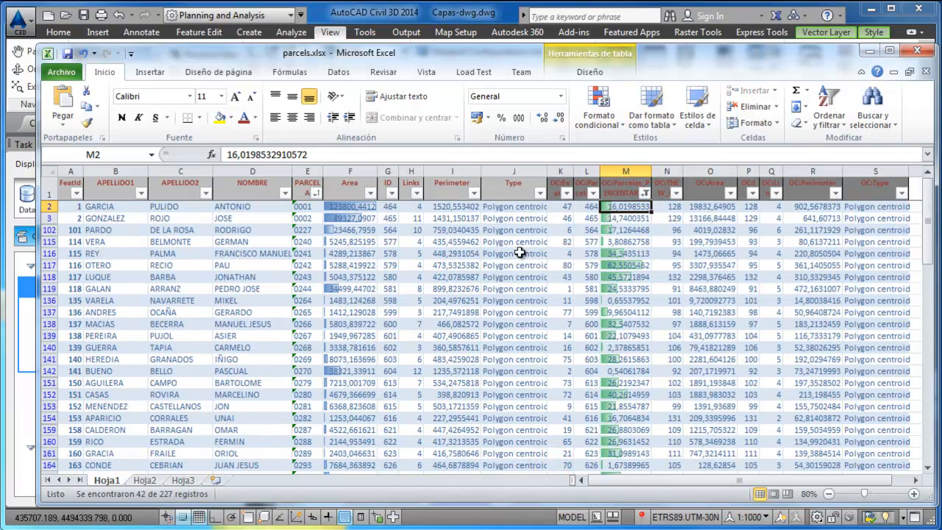
Step: Examine the Area values of the filtered parcels and look down the list before returning to its first records
click(354, 208)
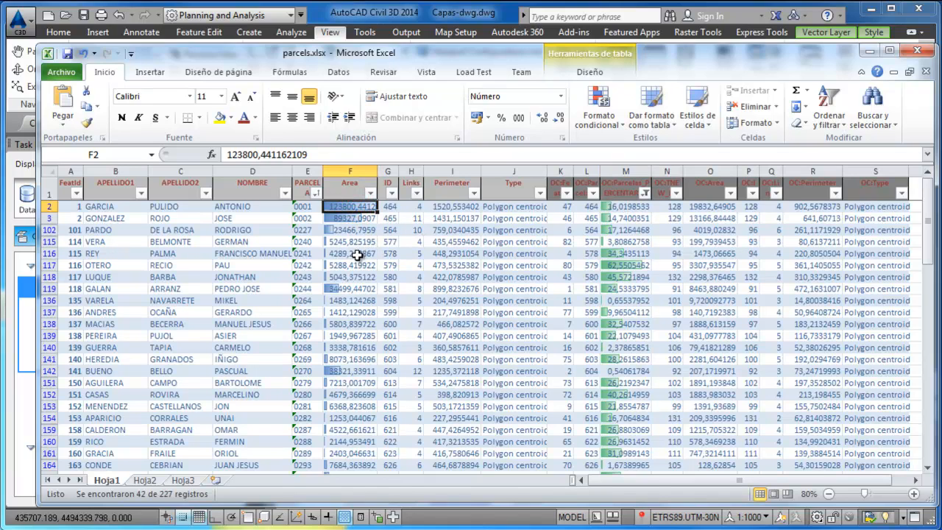
mouse_move(356, 254)
mouse_down()
mouse_move(358, 271)
mouse_move(629, 277)
mouse_move(351, 260)
mouse_up()
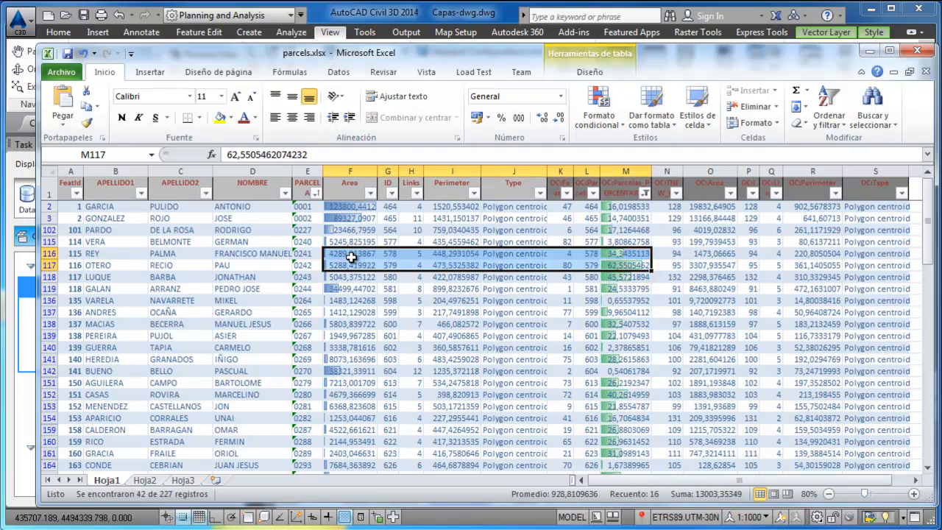
click(345, 266)
scroll(575, 278, down, 1)
scroll(576, 279, down, 4)
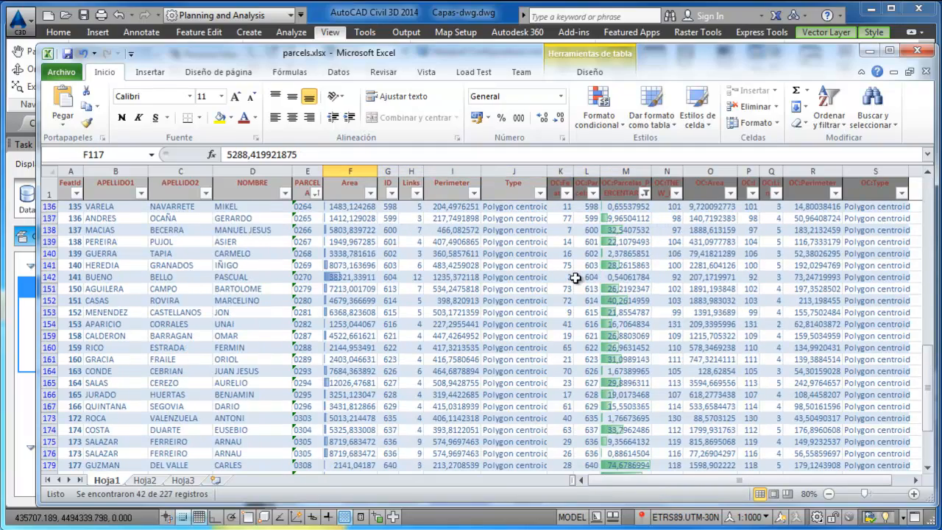
scroll(611, 332, down, 1)
scroll(622, 360, up, 7)
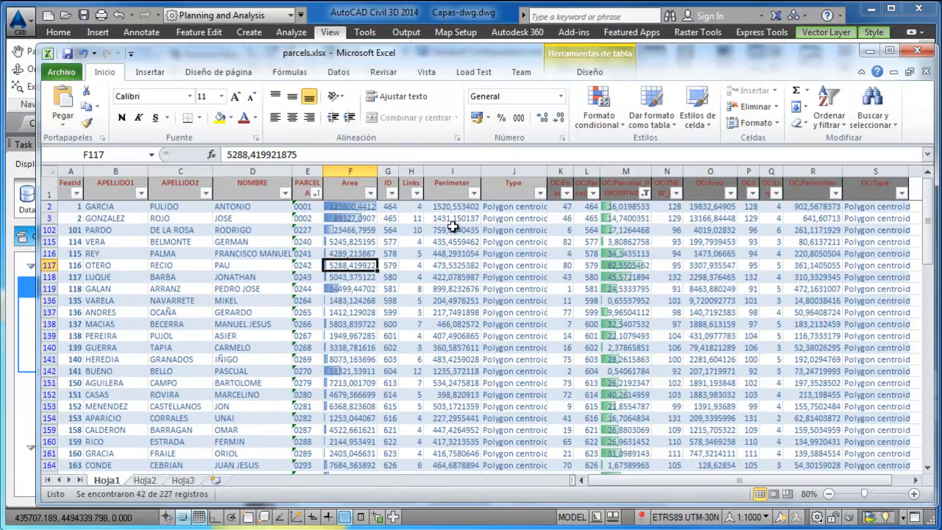
Step: Sort the filtered parcels by the OC:Parcelas percentage from smallest to largest and look through the ordered list
click(643, 194)
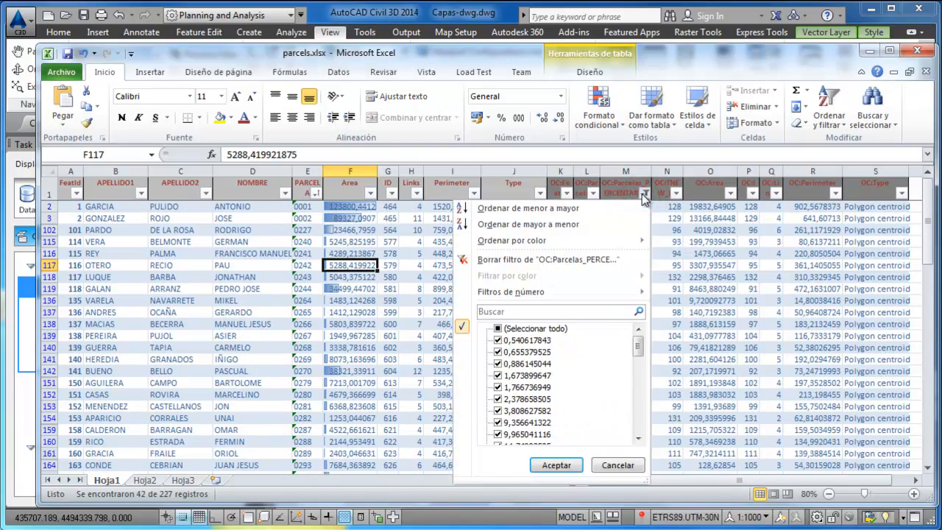
click(566, 208)
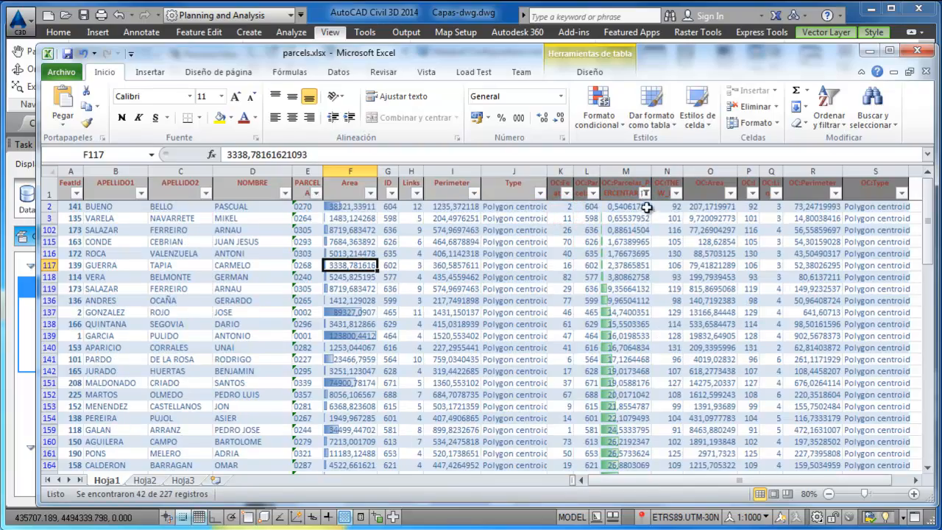
scroll(623, 236, down, 7)
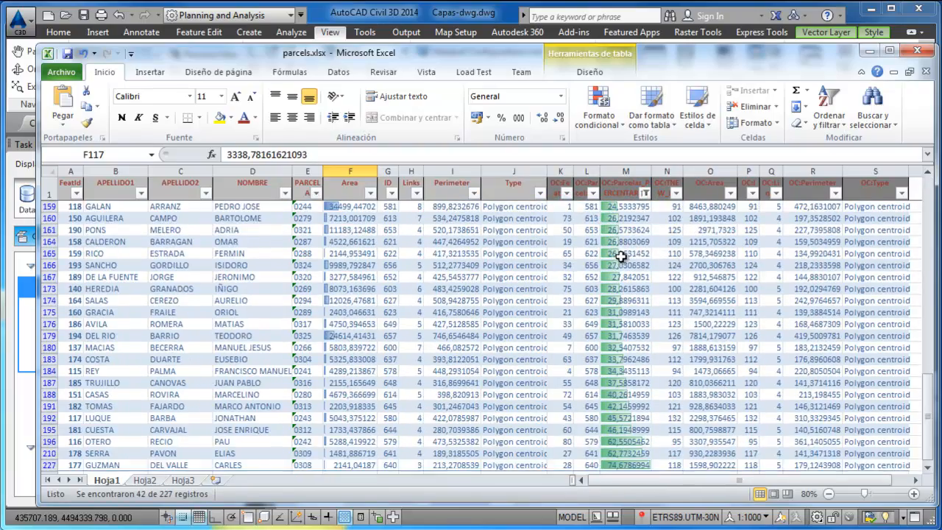
scroll(612, 305, up, 7)
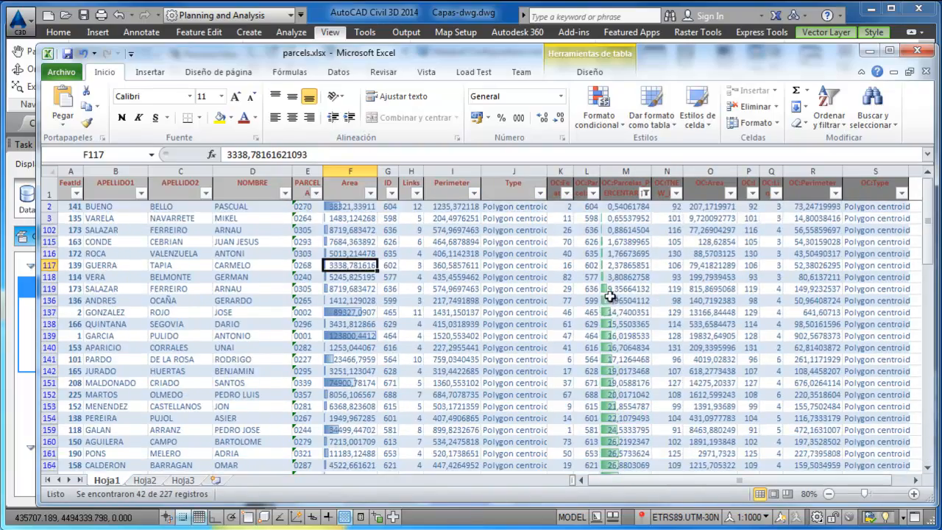
Step: Sort the filtered table by PARCELA from A to Z
click(317, 193)
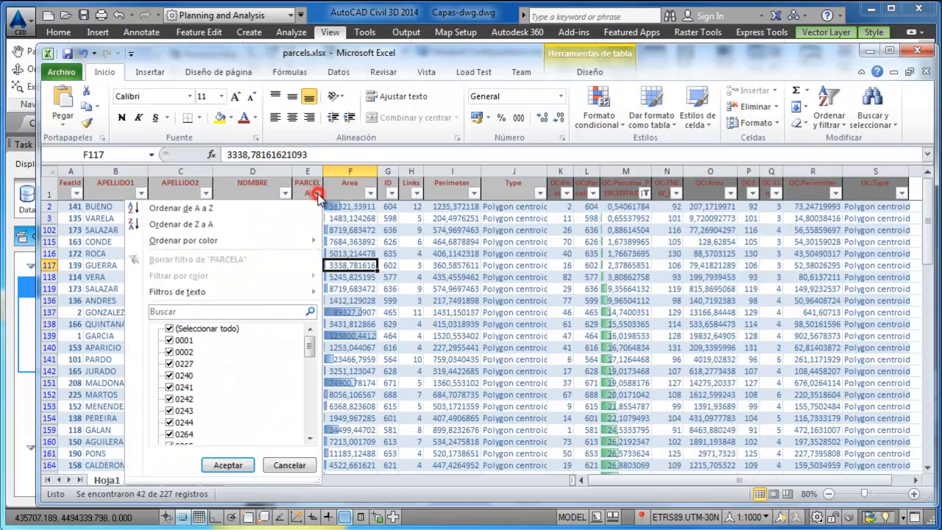
click(252, 210)
scroll(342, 235, down, 1)
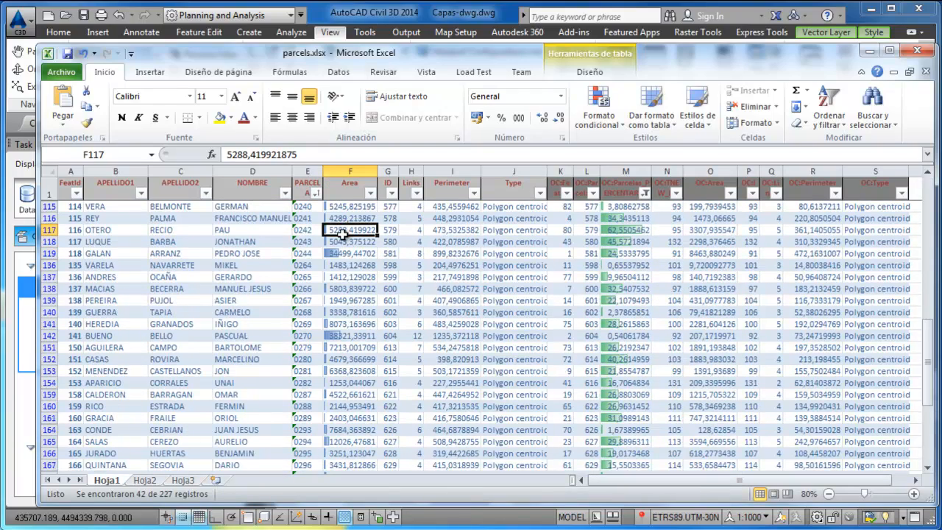
scroll(342, 234, up, 1)
Step: Highlight duplicate values in the PARCELA column with conditional formatting, using green fill with dark green text
click(309, 171)
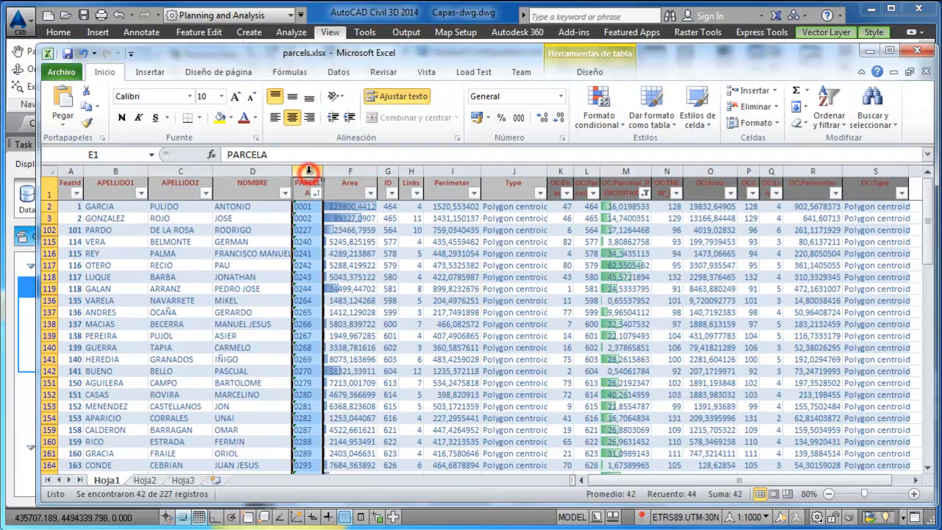
click(593, 124)
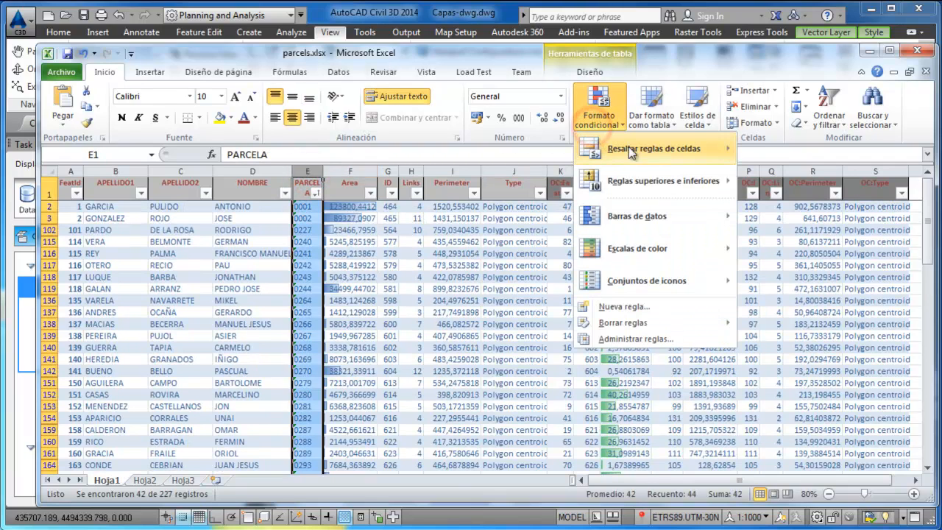
mouse_move(690, 151)
click(786, 344)
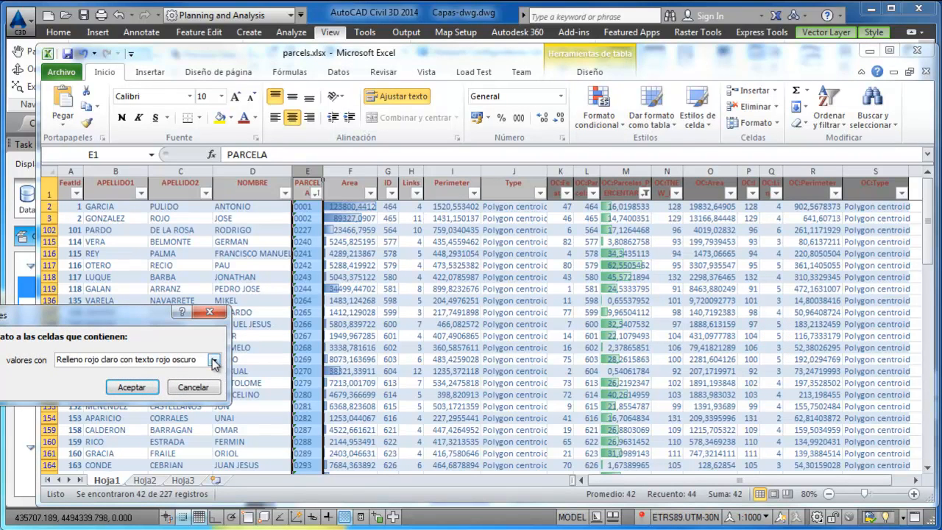
click(214, 360)
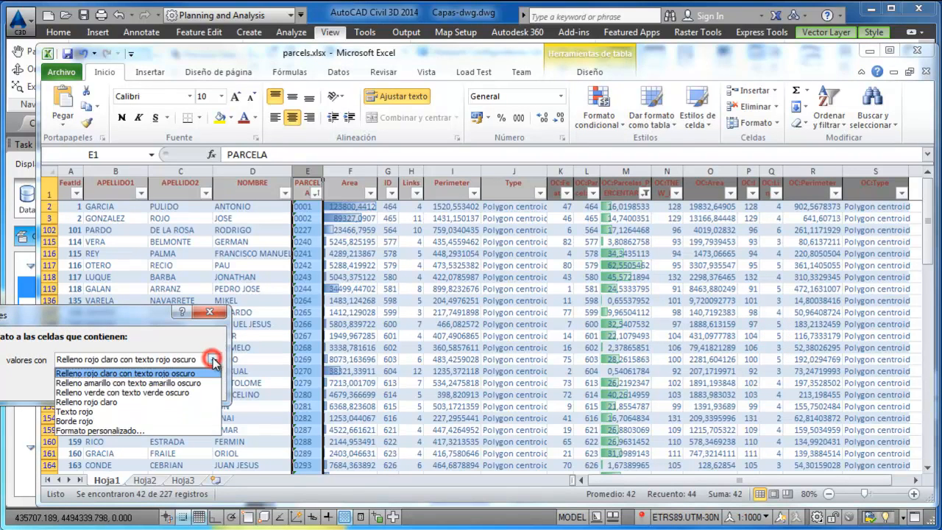
click(149, 393)
click(131, 385)
Step: Find the highlighted duplicate parcel 0305 in rows 175 and 176 and check its Area and occupation percentage
click(307, 300)
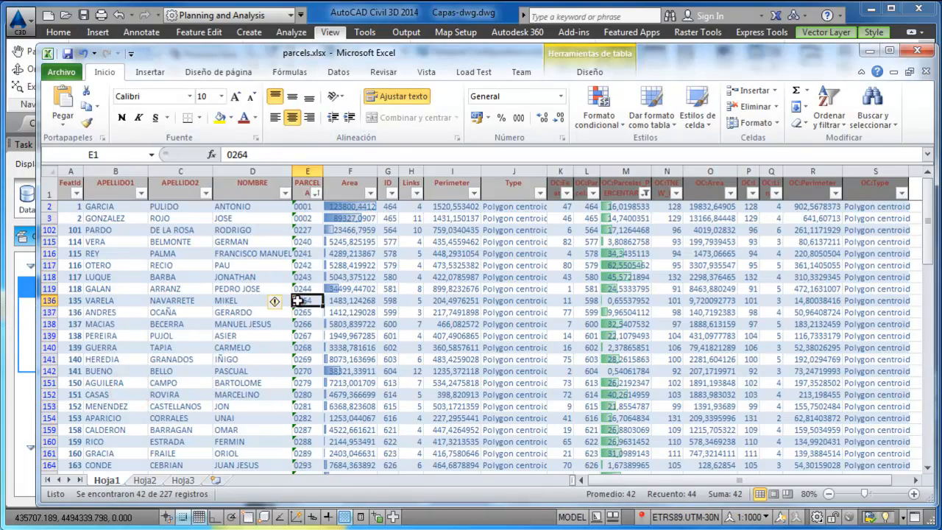
scroll(324, 306, down, 2)
scroll(324, 306, down, 4)
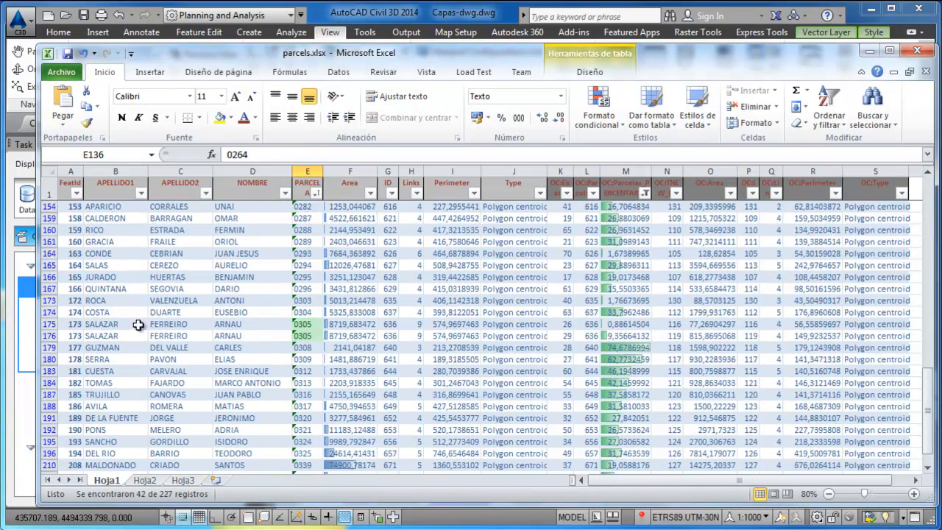
drag(48, 324, 48, 335)
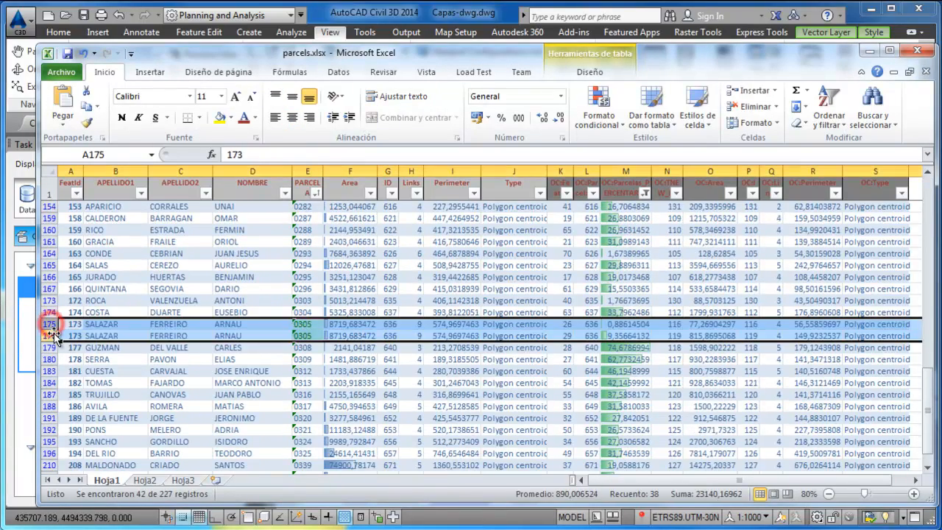
click(363, 325)
click(625, 324)
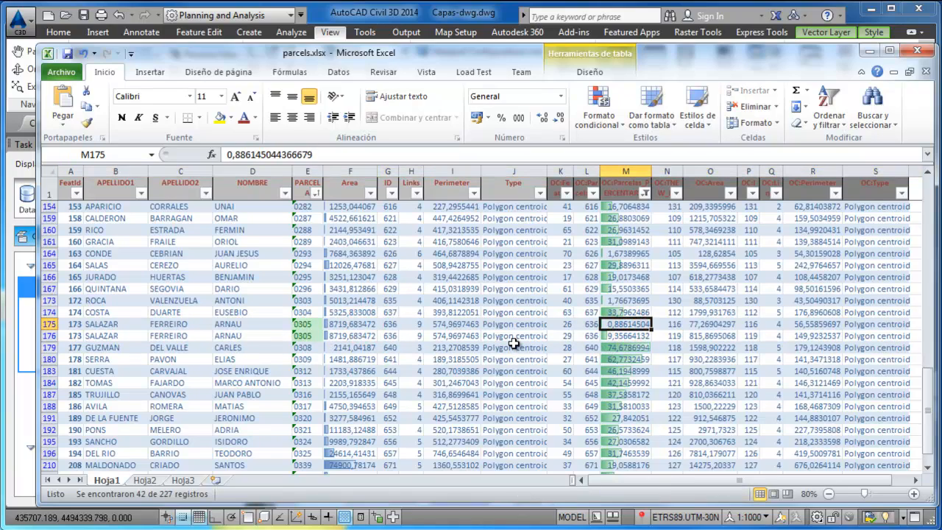